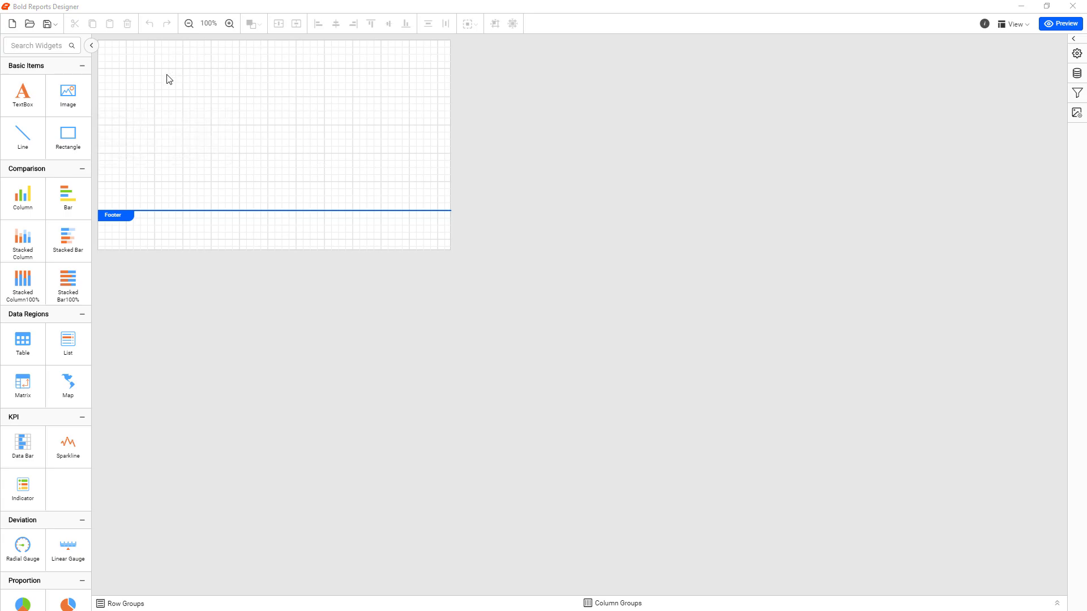
Add a header to the report and place a text box reading "Sample Report" near its middle
{"action": "right_click", "coordinate": [205, 78]}
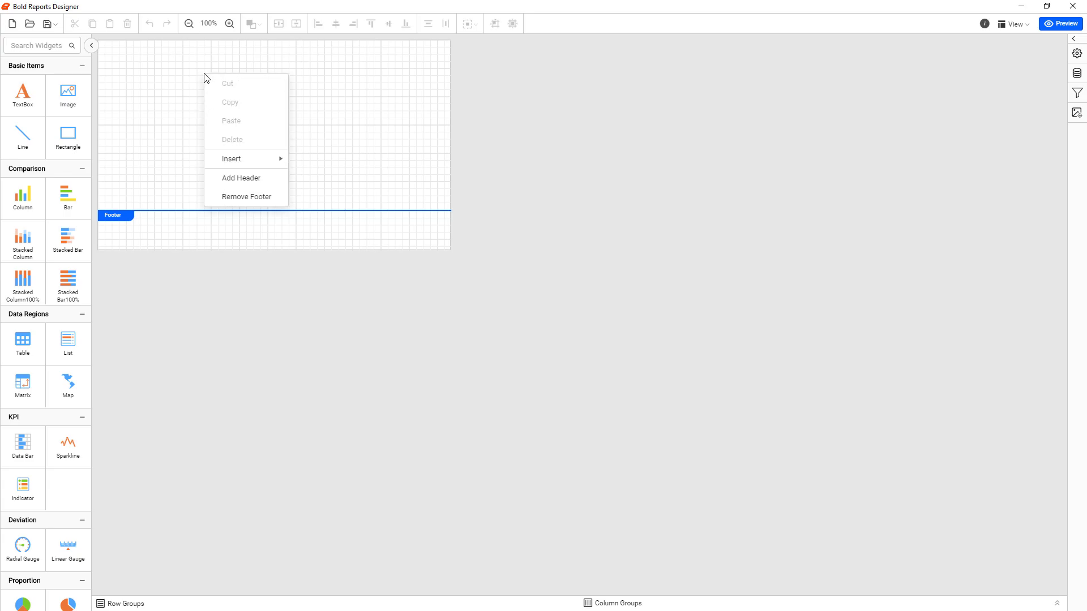
{"action": "left_click", "coordinate": [229, 178]}
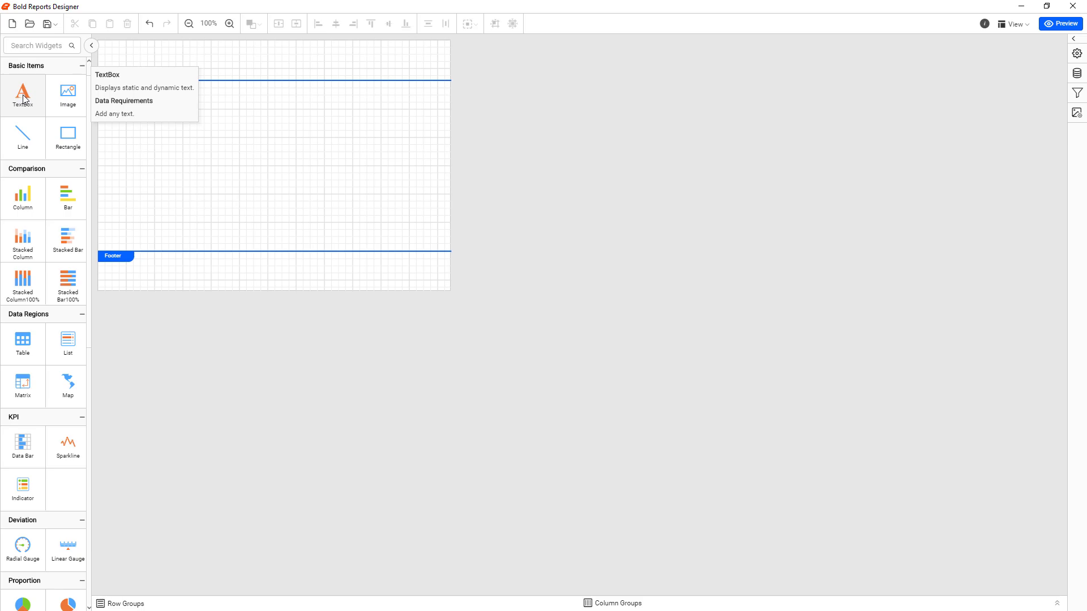
{"action": "left_click_drag", "start_coordinate": [24, 99], "coordinate": [216, 59]}
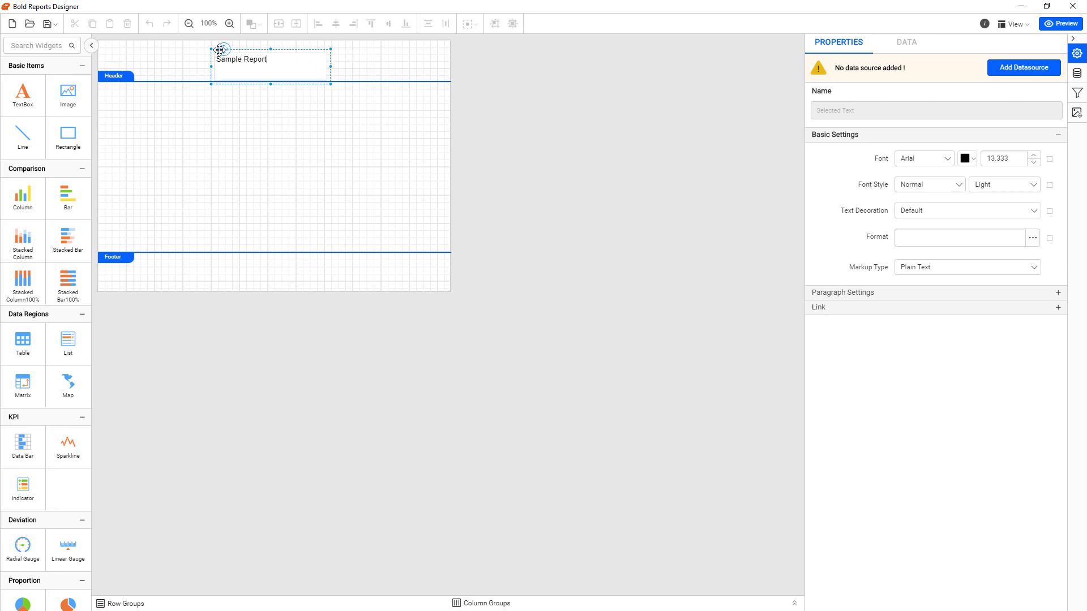
{"action": "left_click_drag", "start_coordinate": [220, 49], "coordinate": [173, 46]}
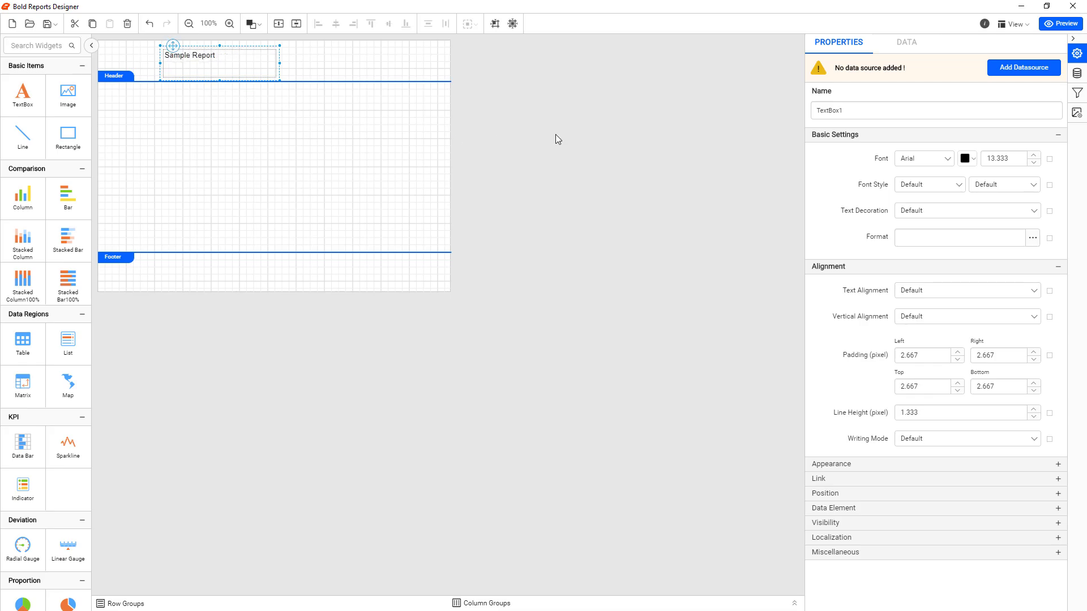
Set the title's font size to 50, then enlarge its text box and the header to fit the whole text
{"action": "left_click", "coordinate": [1005, 159]}
{"action": "type", "text": "50"}
{"action": "left_click", "coordinate": [980, 170]}
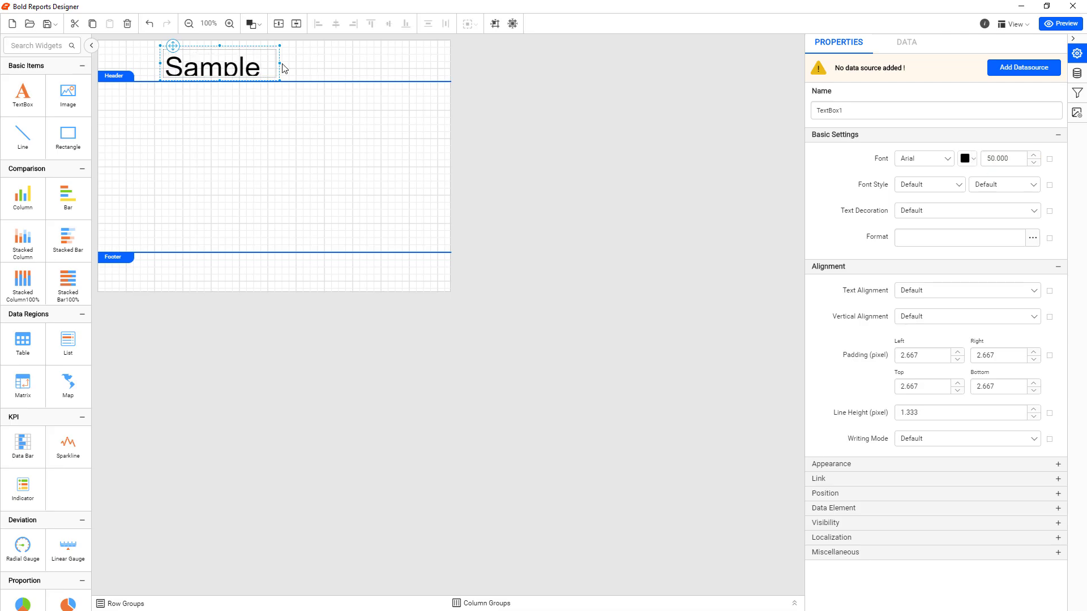
{"action": "left_click_drag", "start_coordinate": [278, 61], "coordinate": [374, 91]}
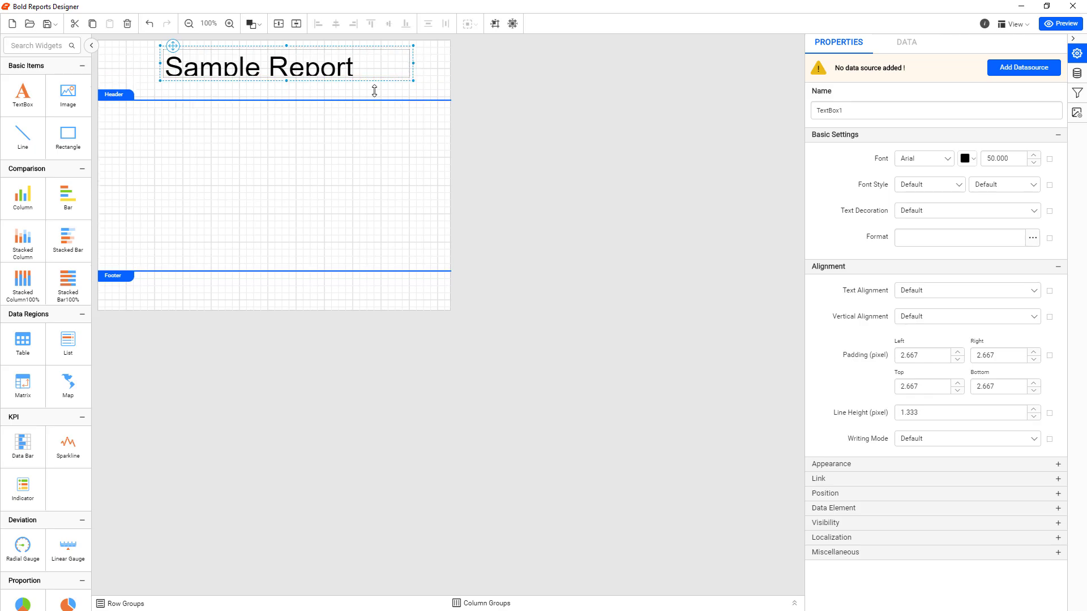
{"action": "left_click_drag", "start_coordinate": [284, 81], "coordinate": [285, 90]}
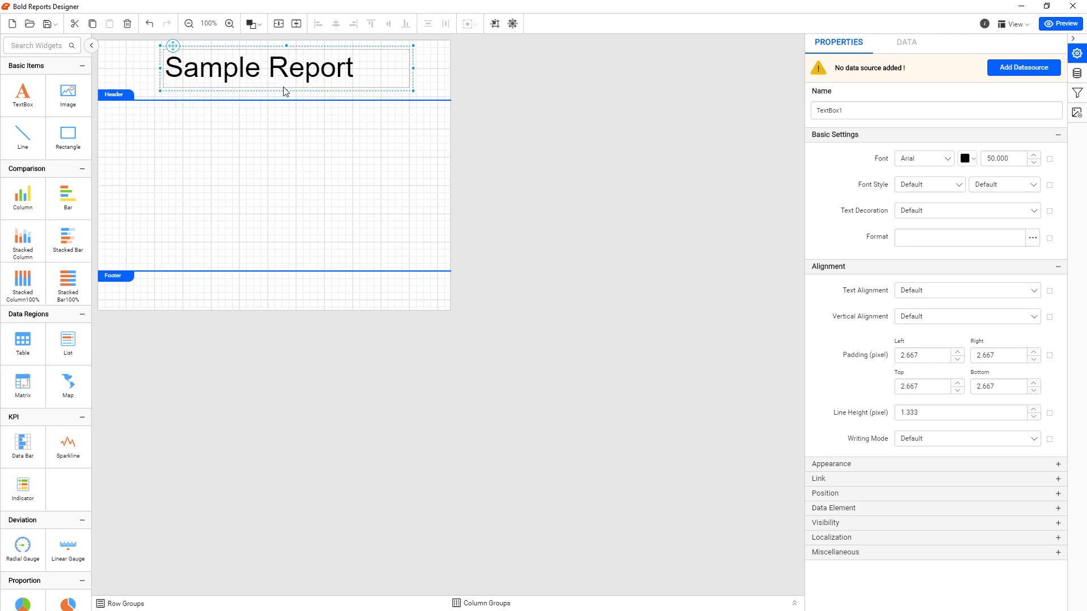
Set the title's font to Cambria
{"action": "left_click", "coordinate": [949, 161]}
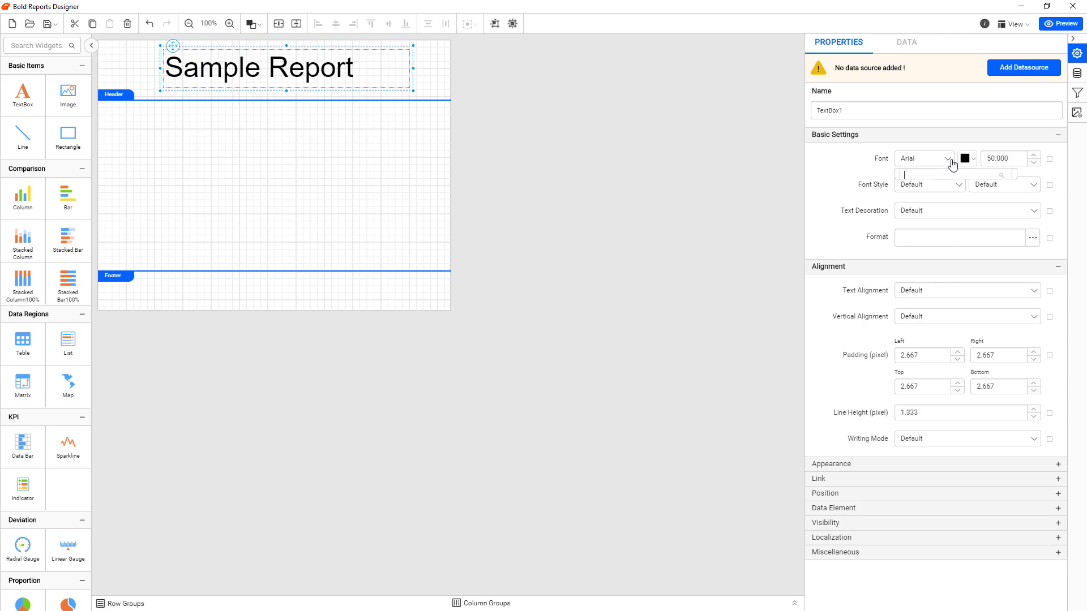
{"action": "left_click_drag", "start_coordinate": [1012, 211], "coordinate": [1011, 219]}
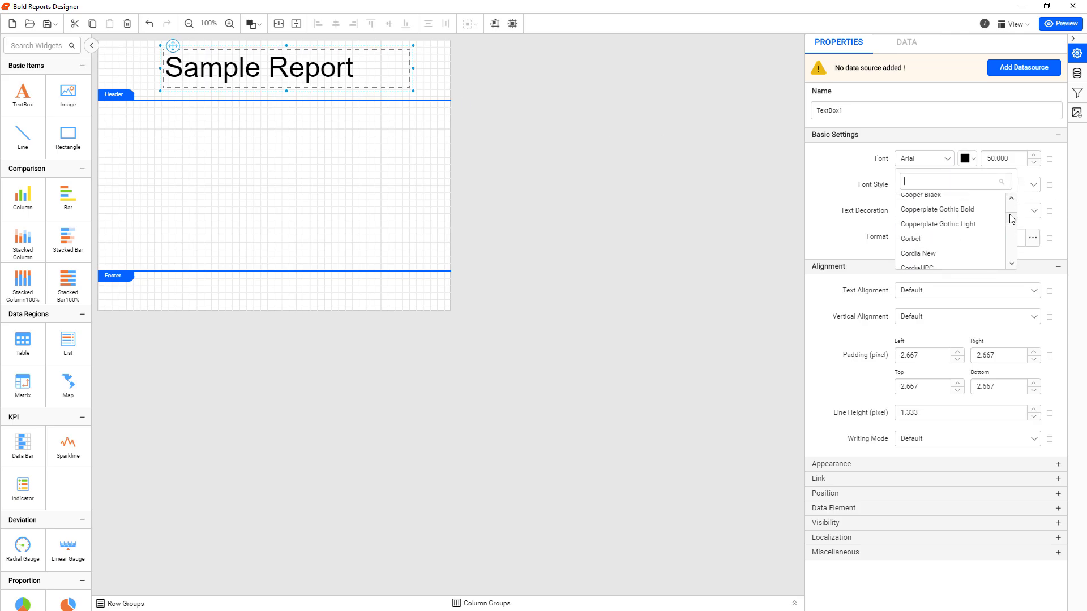
{"action": "scroll", "coordinate": [995, 218], "scroll_direction": "up", "scroll_amount": 3}
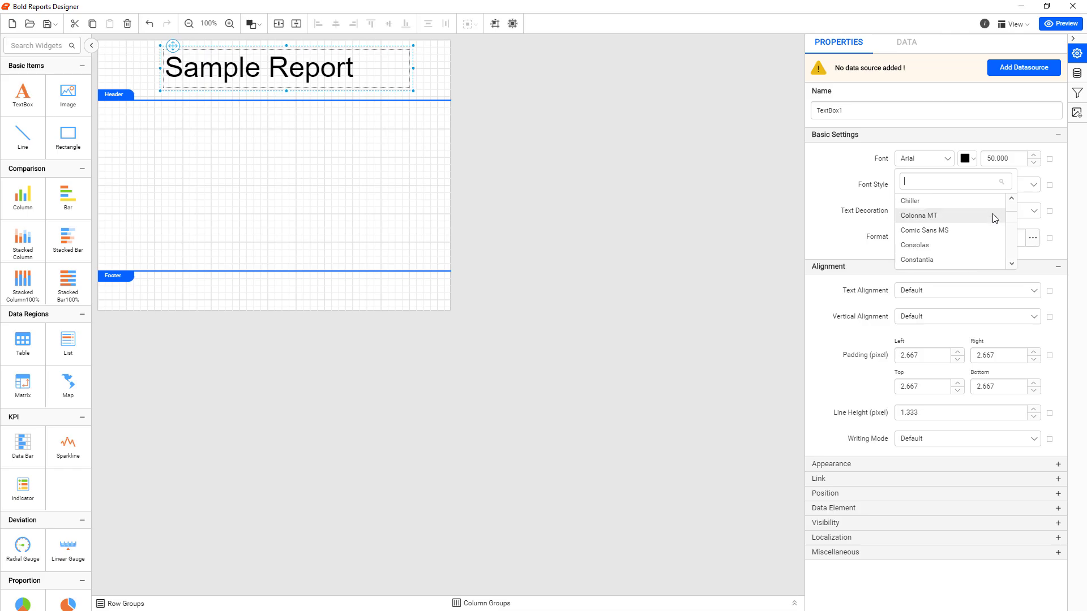
{"action": "scroll", "coordinate": [995, 218], "scroll_direction": "up", "scroll_amount": 2}
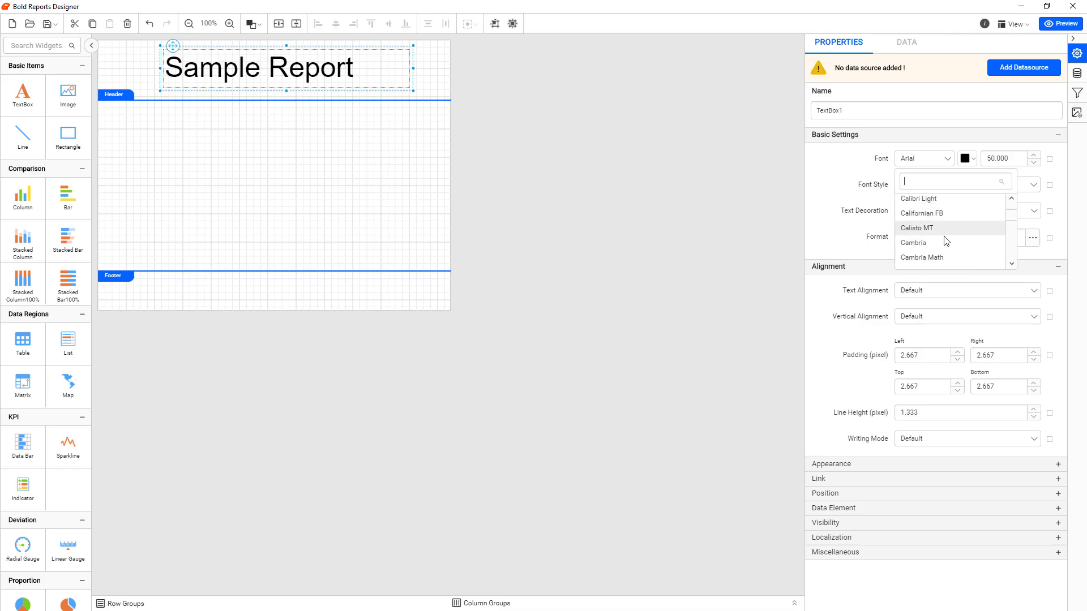
{"action": "left_click", "coordinate": [943, 244]}
{"action": "left_click", "coordinate": [960, 187]}
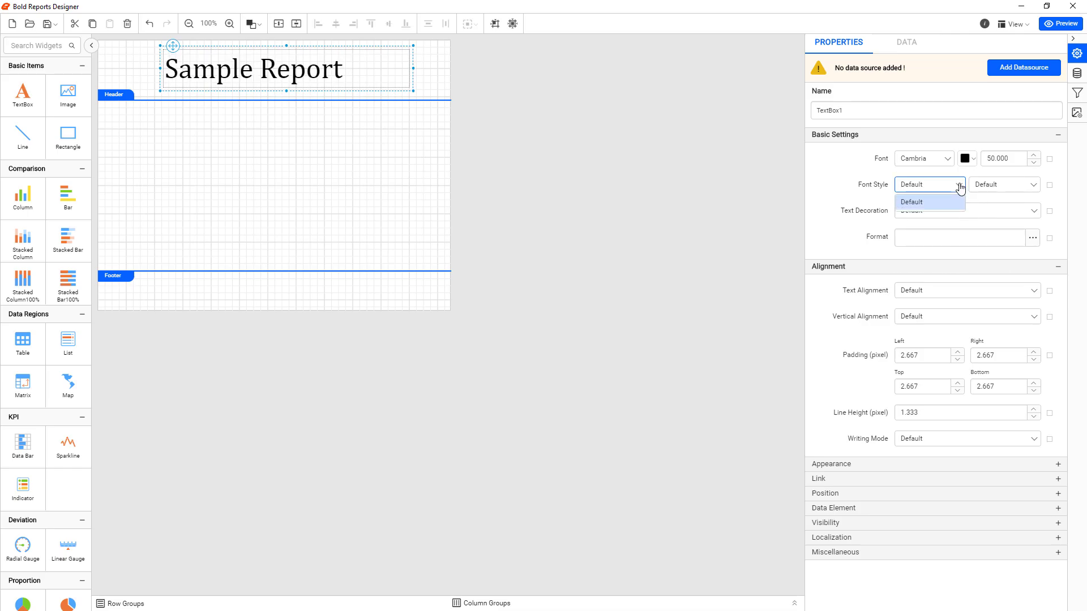
Set the title's font to Calibri and narrow its text box from the left edge
{"action": "left_click", "coordinate": [954, 159]}
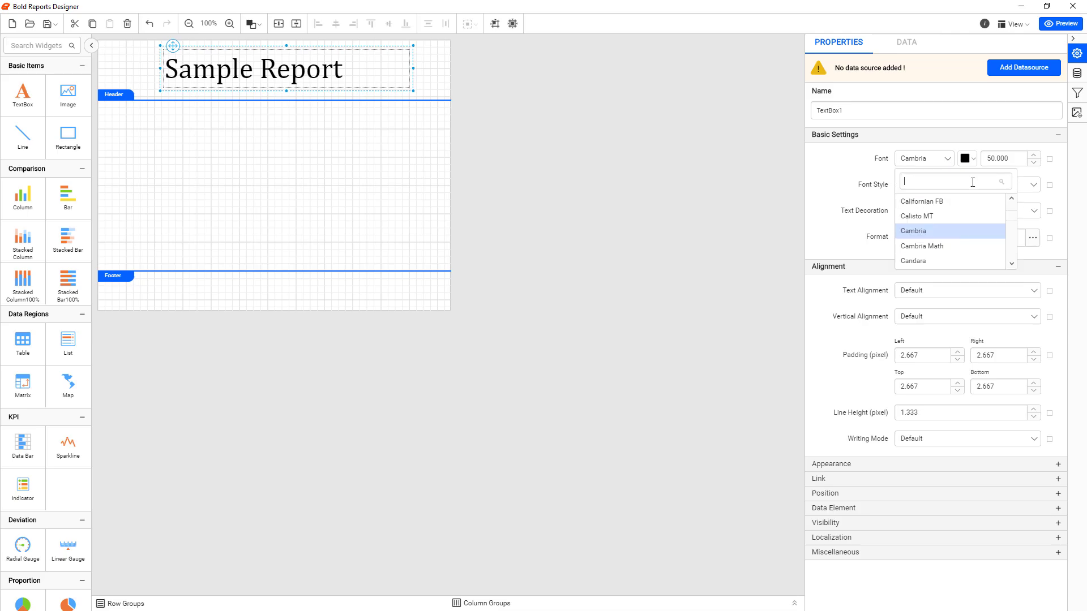
{"action": "left_click", "coordinate": [1012, 202]}
{"action": "left_click", "coordinate": [931, 237]}
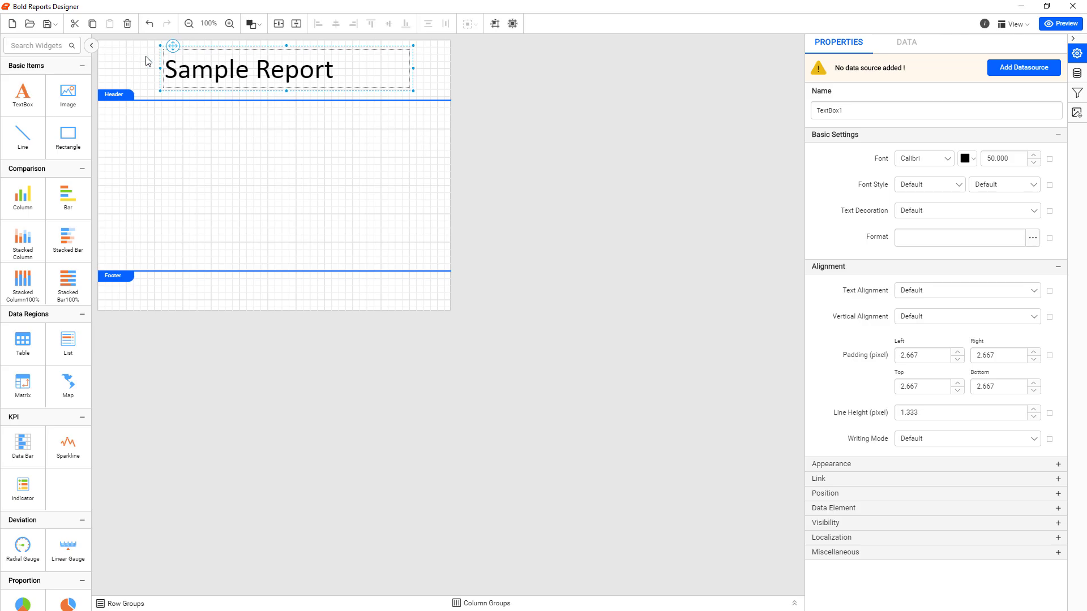
{"action": "left_click_drag", "start_coordinate": [160, 68], "coordinate": [188, 68]}
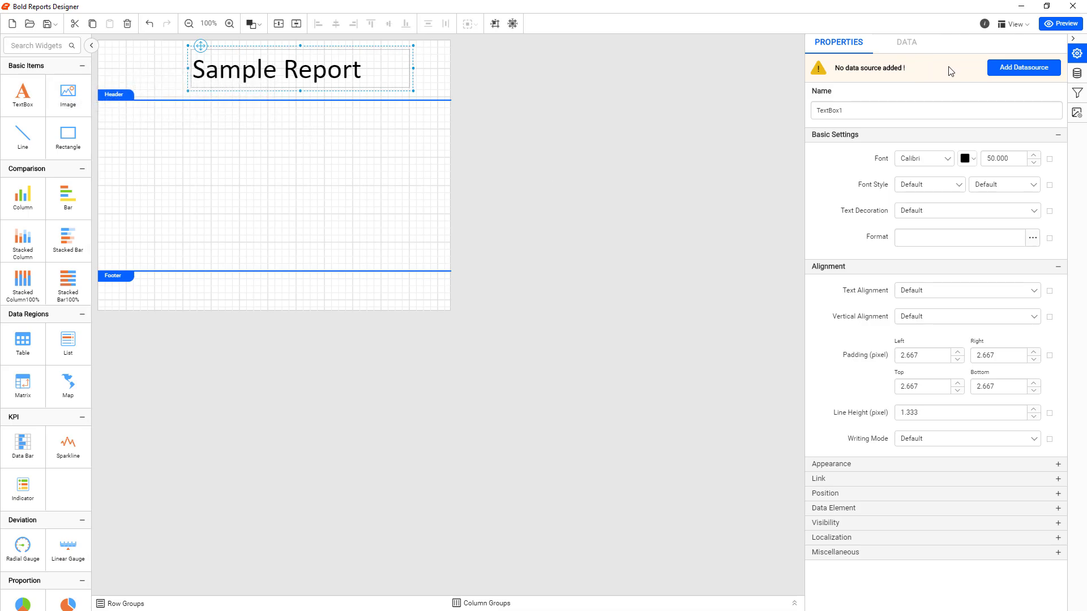
Add ReportIcon.png from C:\Temp to the report's embedded images
{"action": "left_click", "coordinate": [1077, 113]}
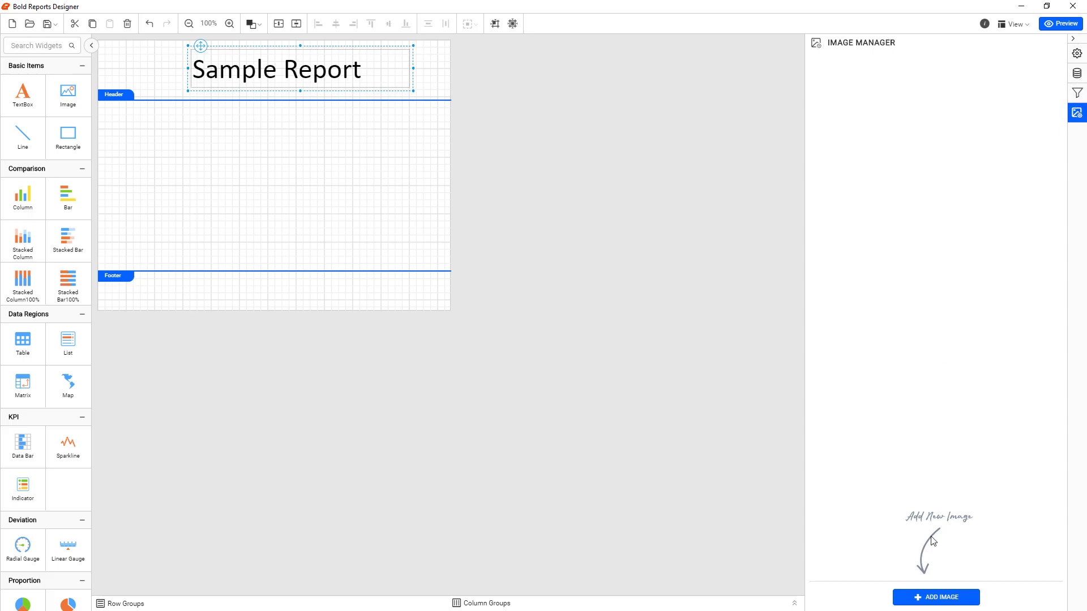
{"action": "left_click", "coordinate": [928, 599]}
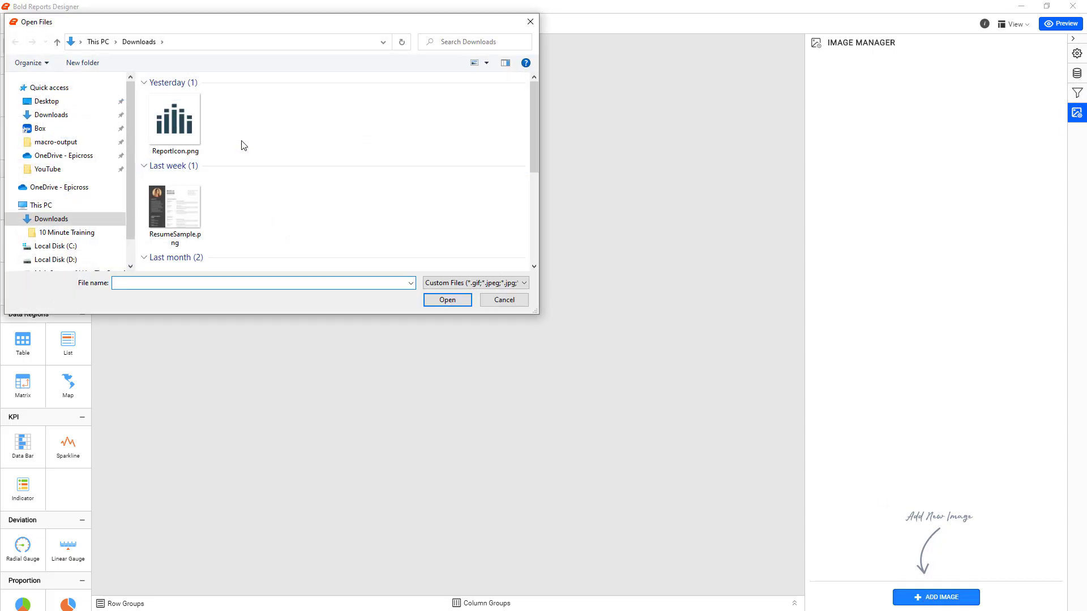
{"action": "left_click", "coordinate": [225, 44]}
{"action": "type", "text": "c"}
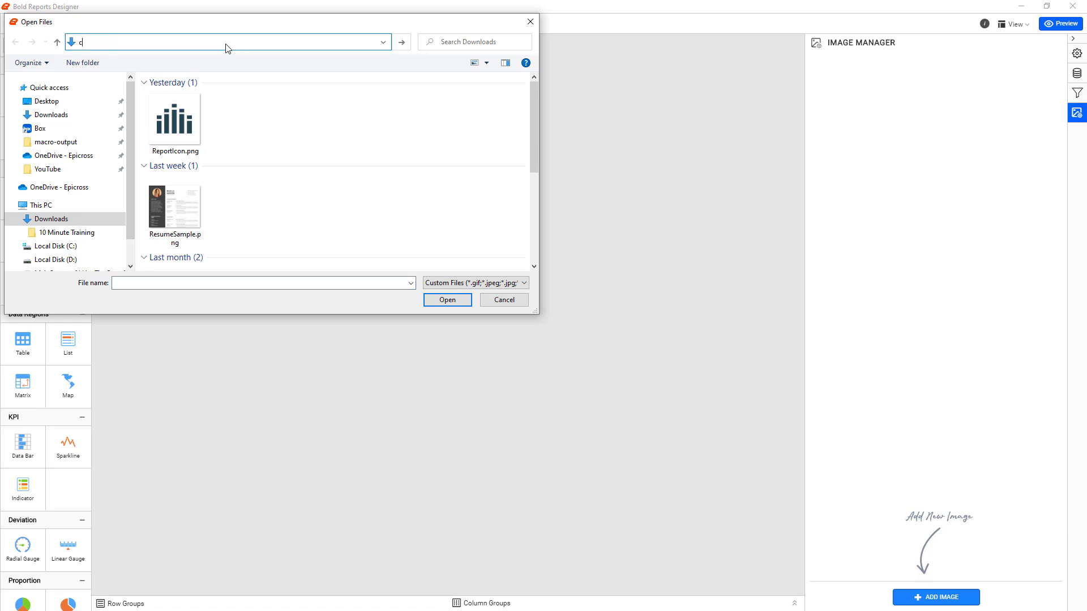
{"action": "type", "text": ":\\Temp"}
{"action": "key", "text": "Return"}
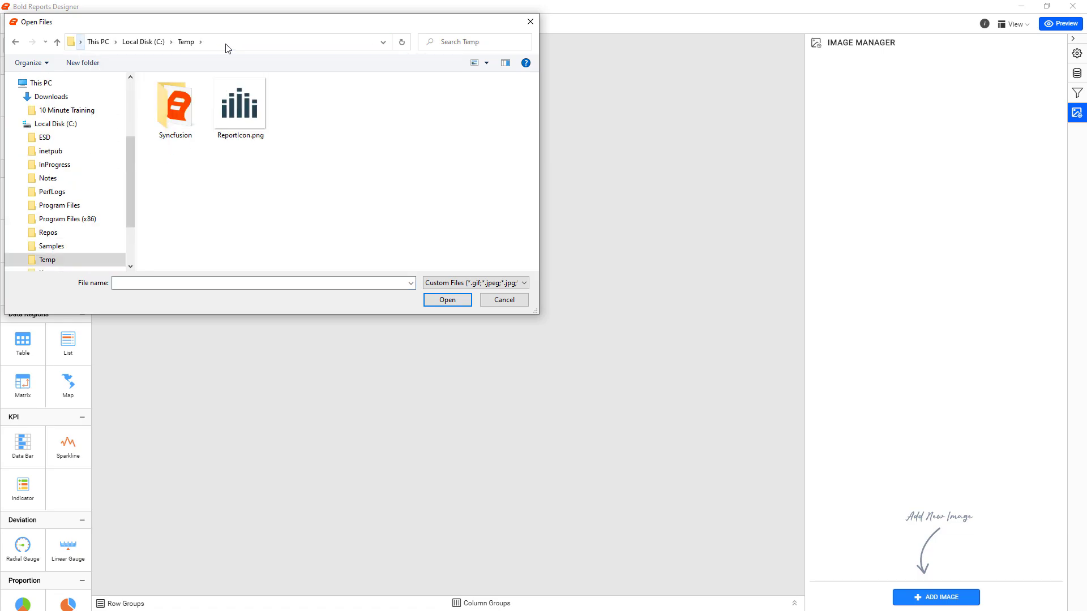
{"action": "double_click", "coordinate": [238, 100]}
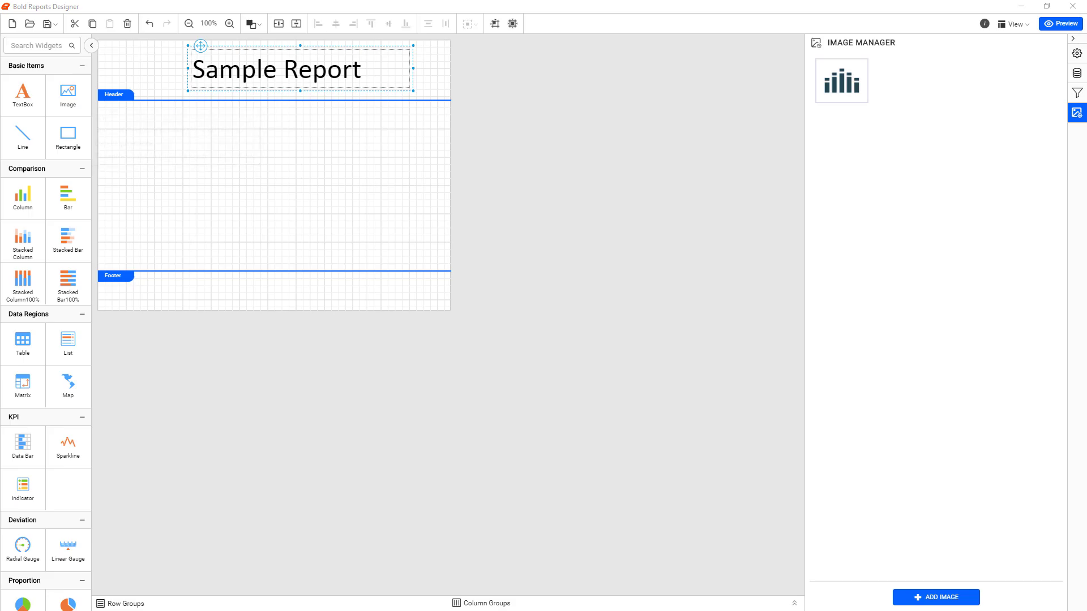
Switch to Syncfusion Metro Studio, search its icons for "chart" and open the Vertical Barchart_02 icon for editing
{"action": "left_click_drag", "start_coordinate": [0, 107], "coordinate": [567, 67]}
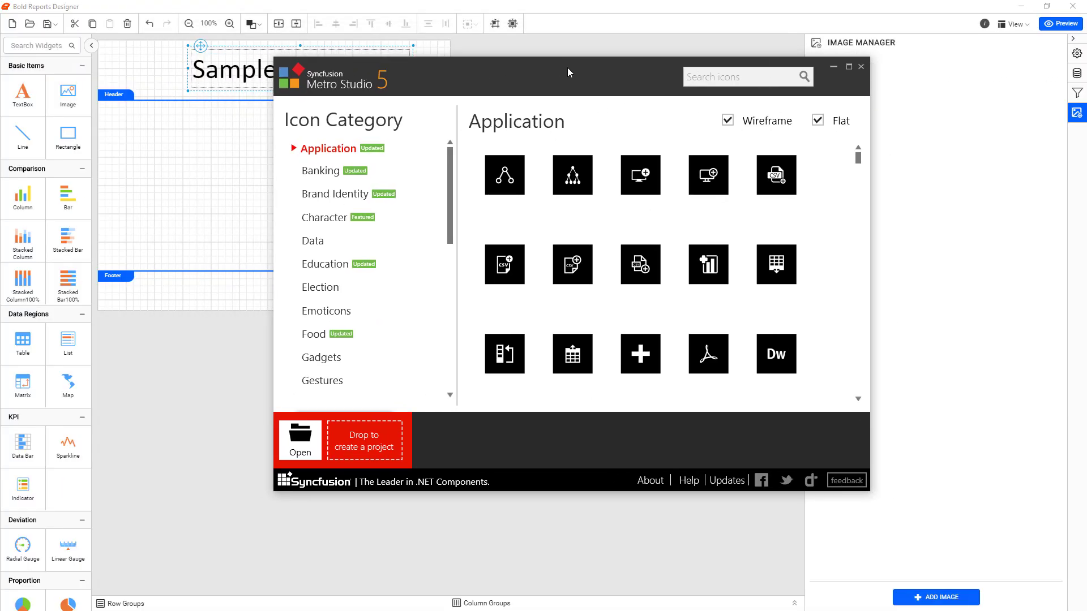
{"action": "left_click", "coordinate": [758, 80]}
{"action": "key", "text": "Return"}
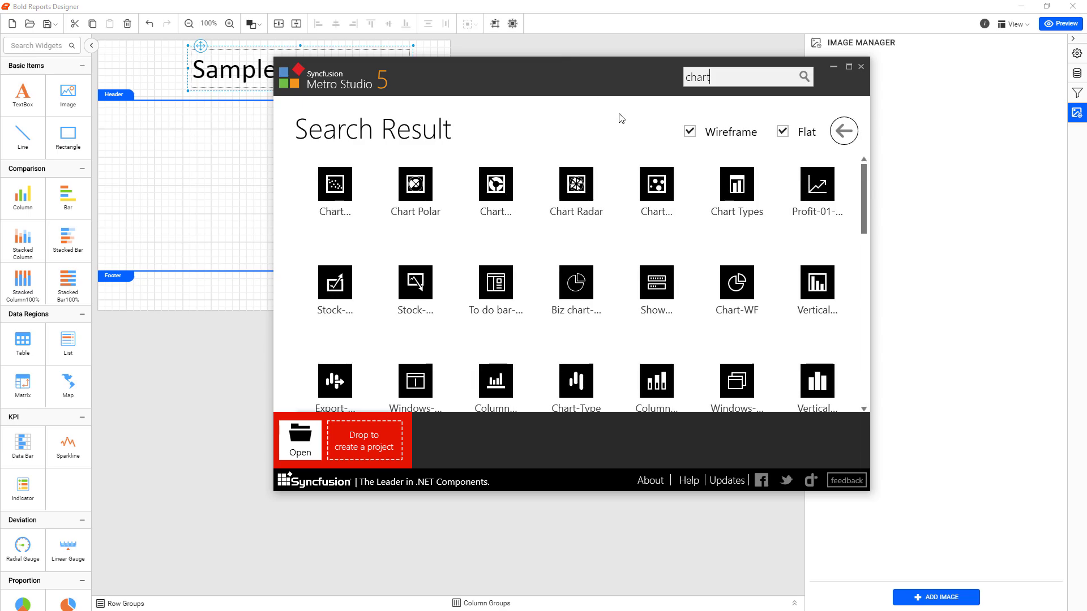
{"action": "scroll", "coordinate": [684, 224], "scroll_direction": "down", "scroll_amount": 3}
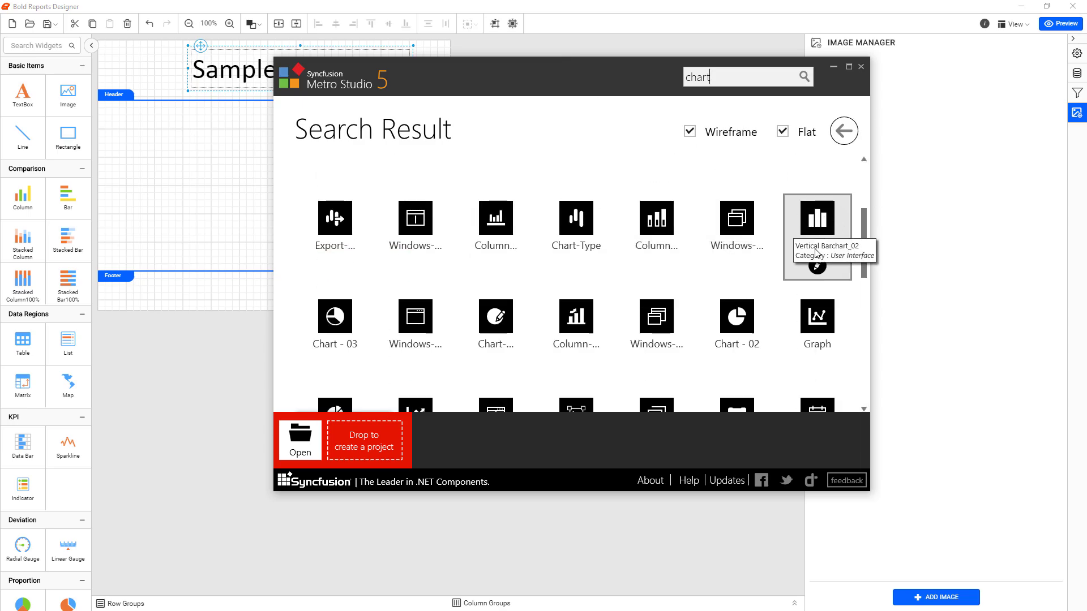
{"action": "left_click", "coordinate": [832, 279]}
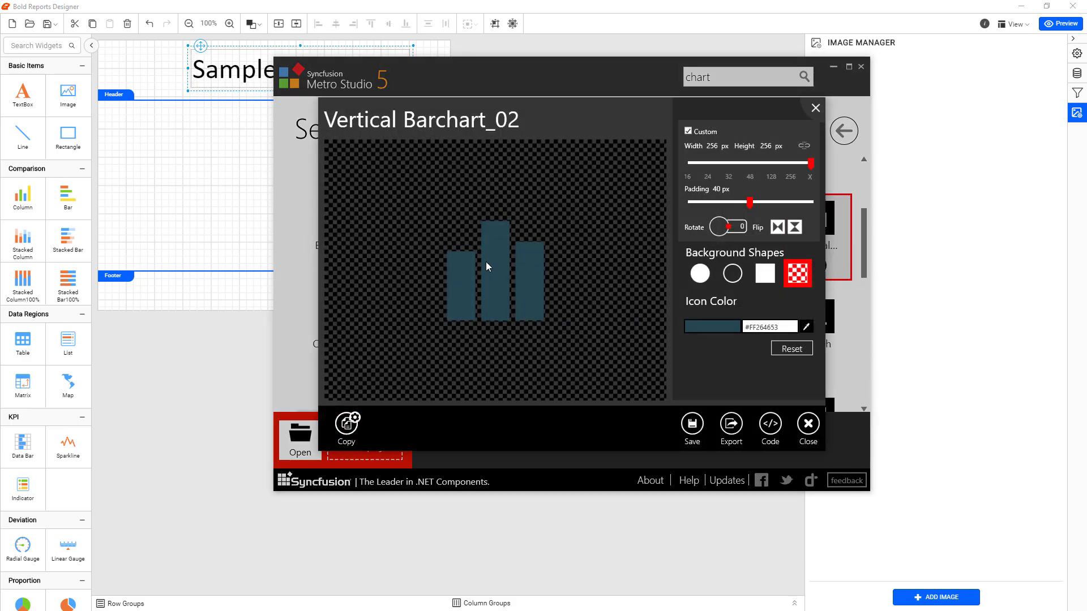
Export the Vertical Barchart_02 icon as a PNG image to Downloads and close Metro Studio
{"action": "left_click", "coordinate": [730, 426]}
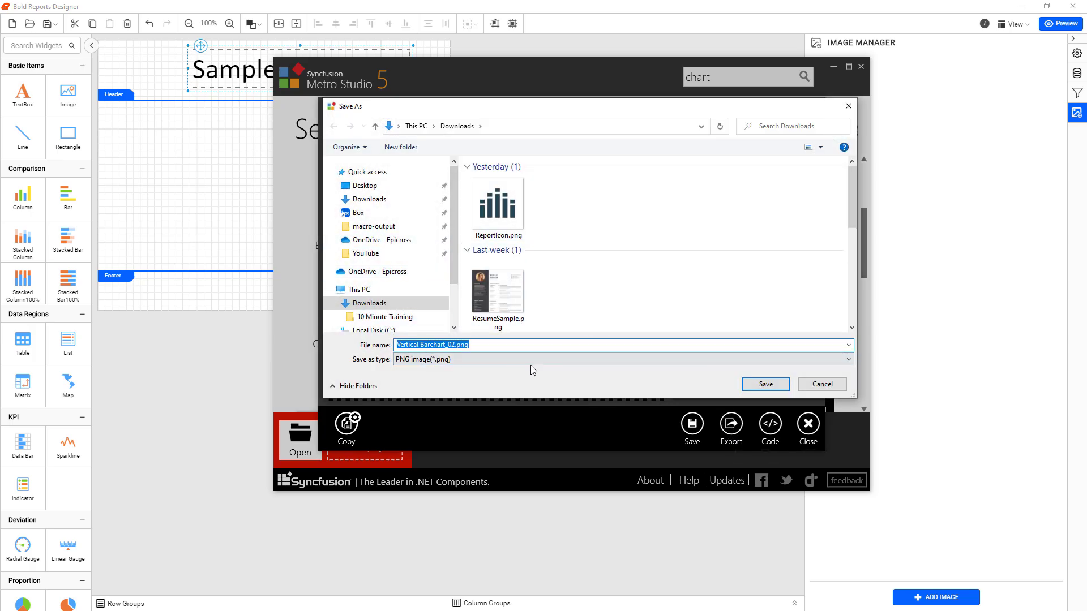
{"action": "left_click", "coordinate": [781, 384]}
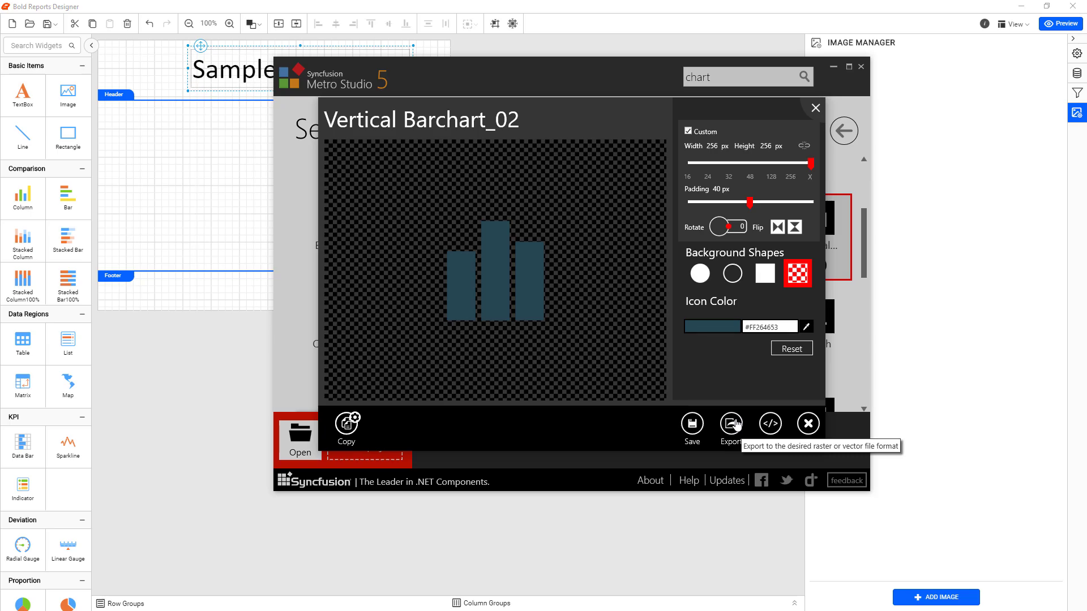
{"action": "left_click", "coordinate": [808, 428]}
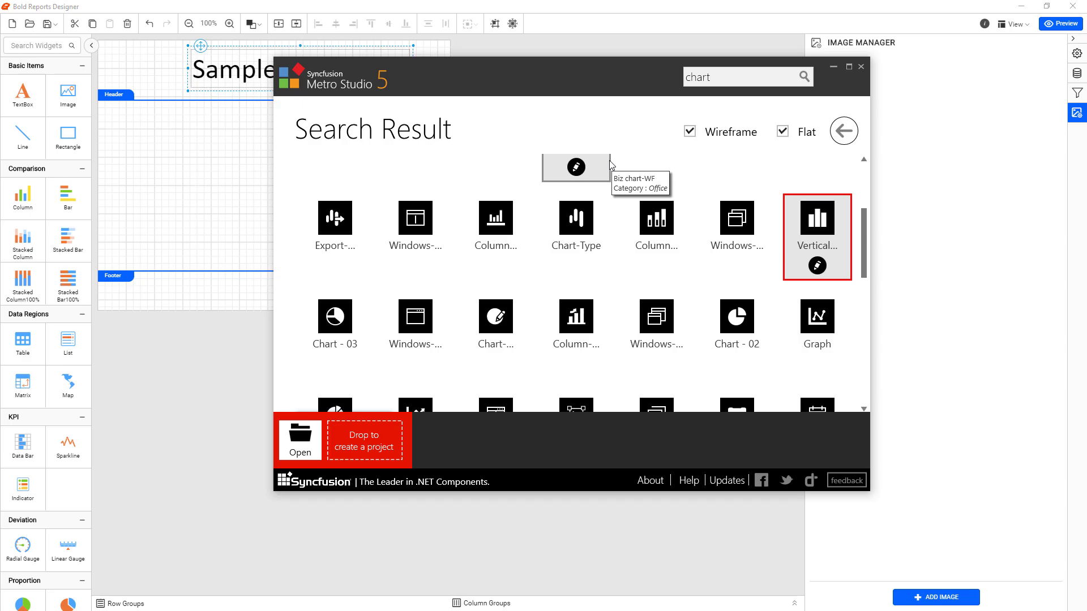
{"action": "left_click", "coordinate": [861, 67]}
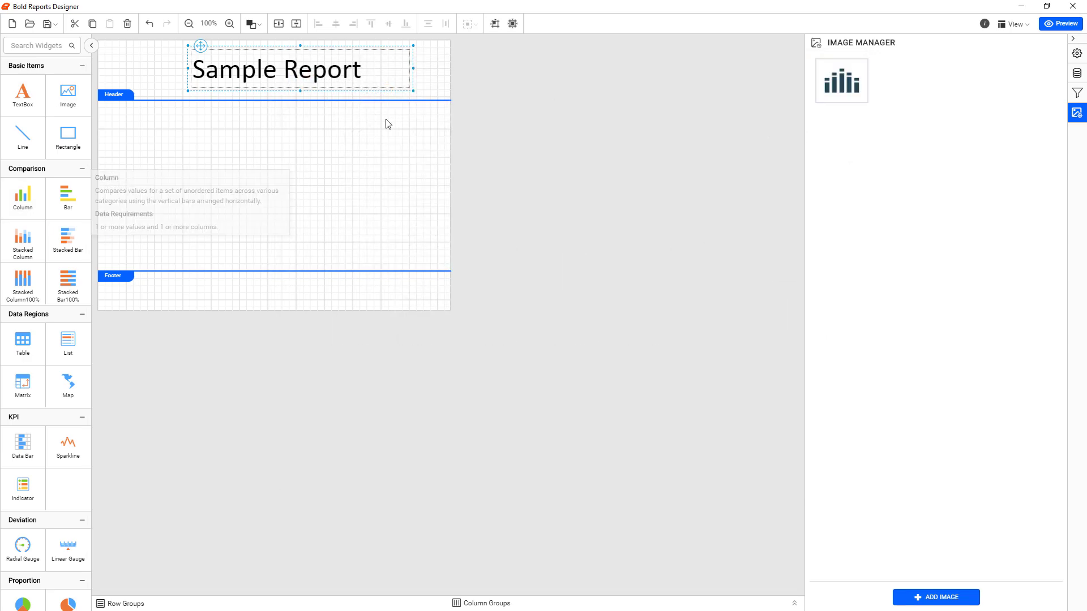
Insert the embedded ReportIcon image into the report and move it into the header, left of the title
{"action": "mouse_move", "coordinate": [854, 77]}
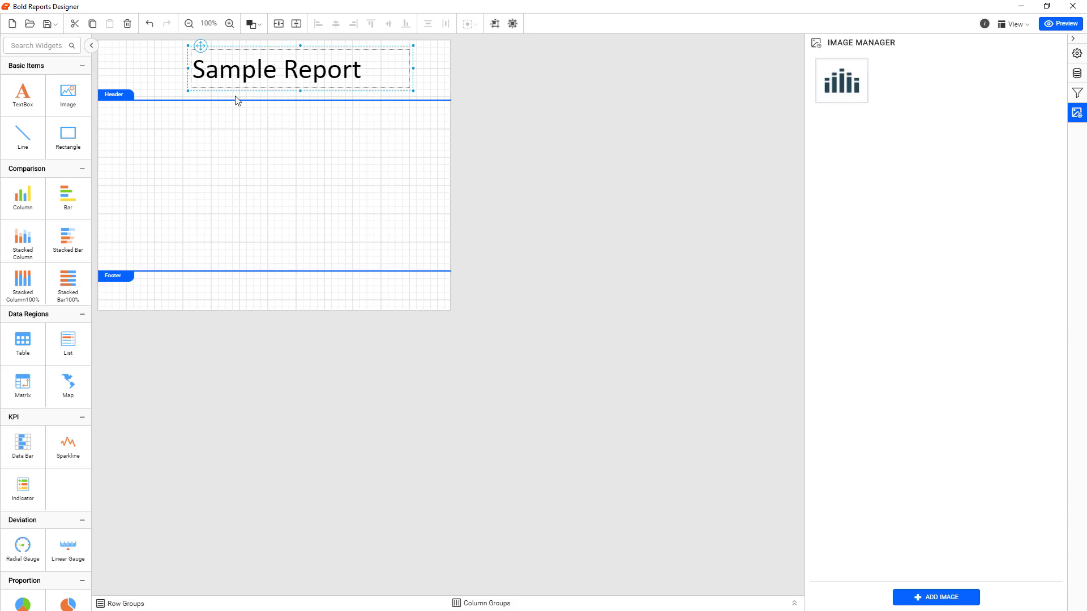
{"action": "left_click", "coordinate": [844, 74]}
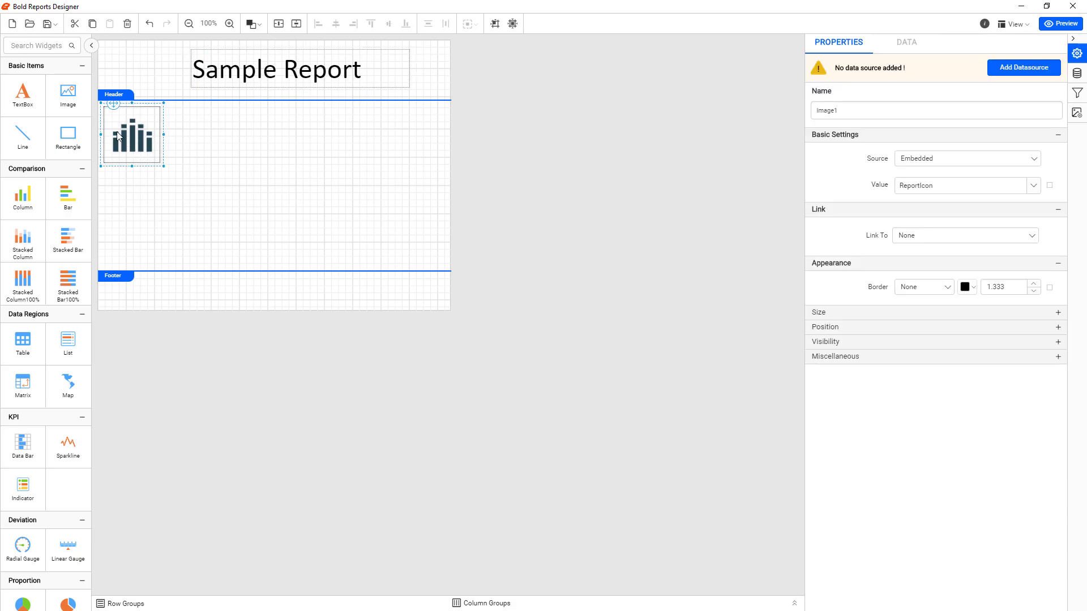
{"action": "left_click_drag", "start_coordinate": [150, 117], "coordinate": [128, 66]}
{"action": "left_click", "coordinate": [135, 70]}
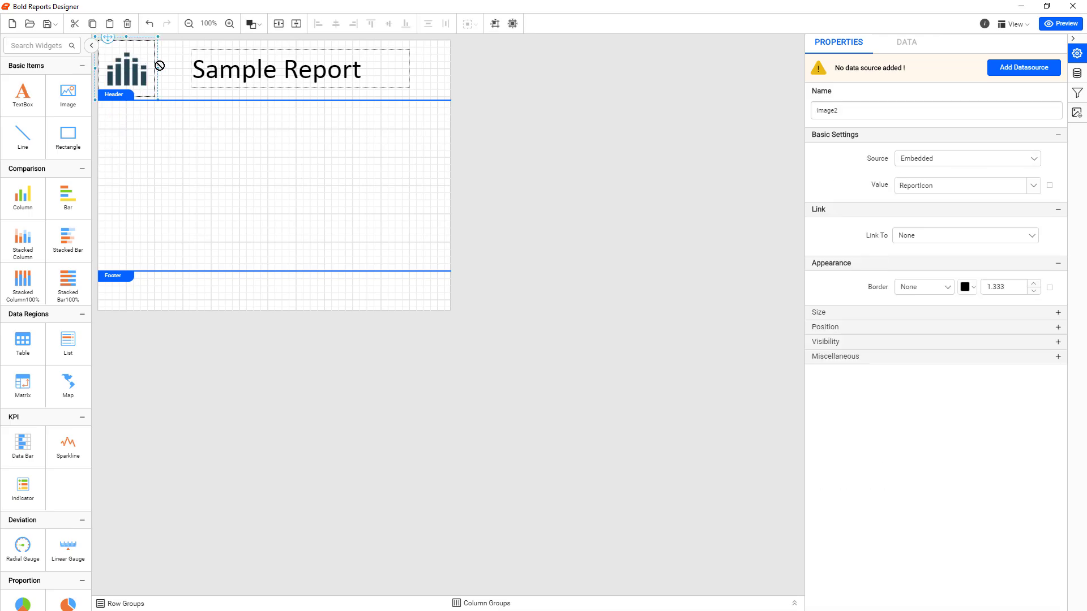
Align the icon flush with the header's upper-left corner and make the header slightly taller beneath it
{"action": "left_click_drag", "start_coordinate": [108, 38], "coordinate": [117, 39]}
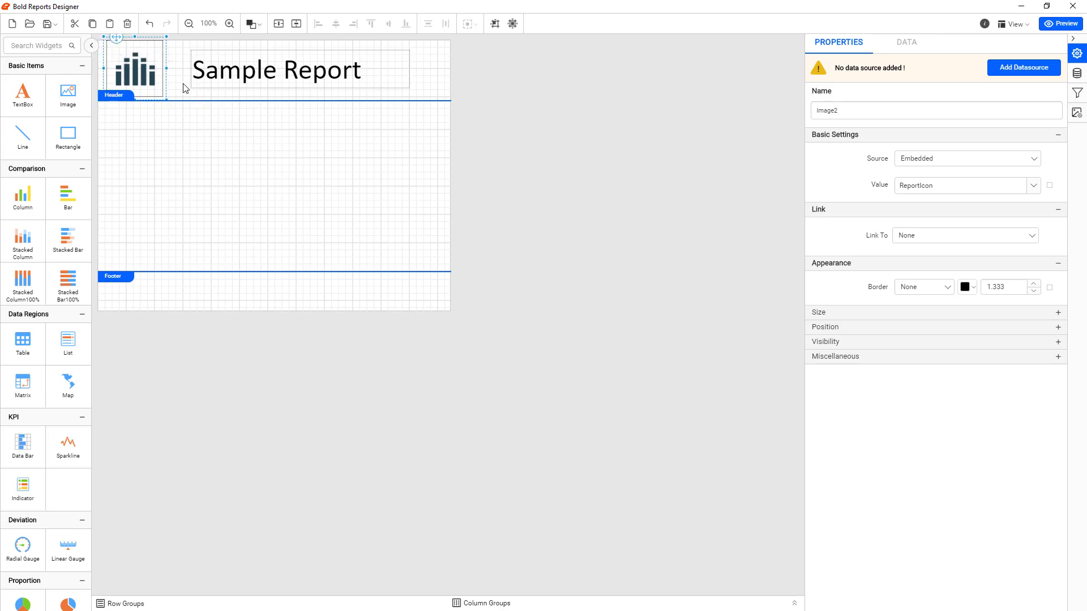
{"action": "left_click", "coordinate": [186, 102]}
{"action": "left_click", "coordinate": [156, 69]}
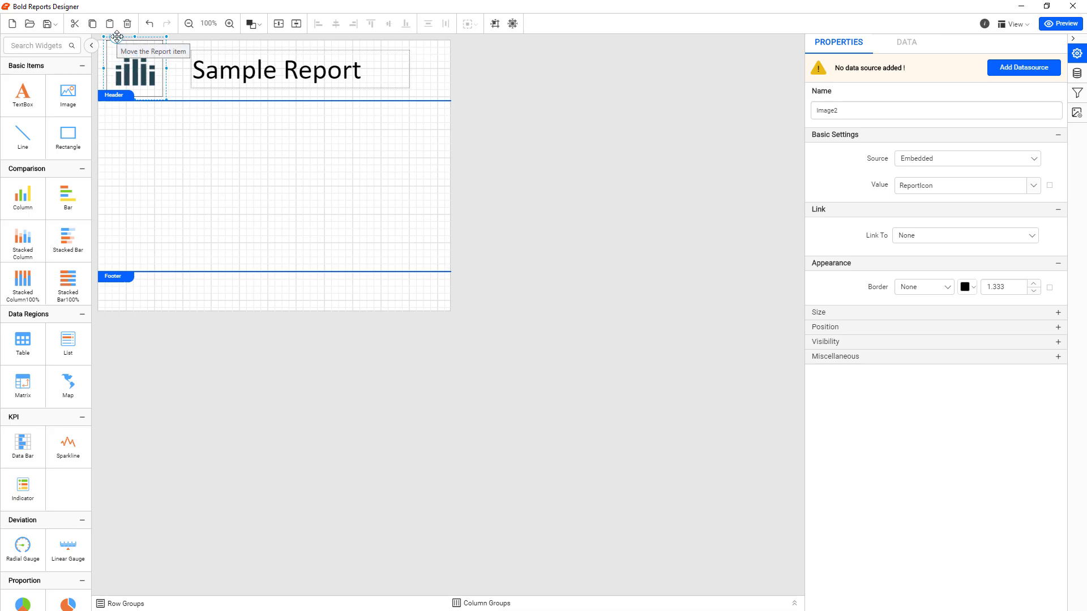
{"action": "mouse_move", "coordinate": [116, 37]}
{"action": "left_mouse_down"}
{"action": "mouse_move", "coordinate": [126, 112]}
{"action": "mouse_move", "coordinate": [126, 66]}
{"action": "mouse_move", "coordinate": [108, 36]}
{"action": "mouse_move", "coordinate": [126, 41]}
{"action": "mouse_move", "coordinate": [109, 37]}
{"action": "left_mouse_up"}
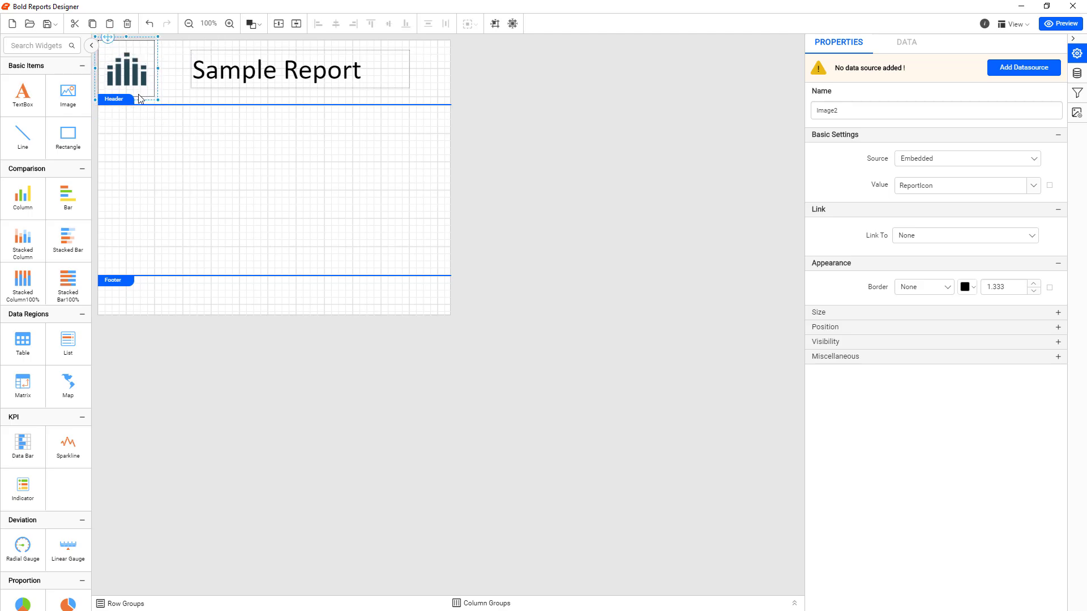
Move the Sample Report title box beside the icon and reduce the header height to fit its contents
{"action": "left_click", "coordinate": [232, 75]}
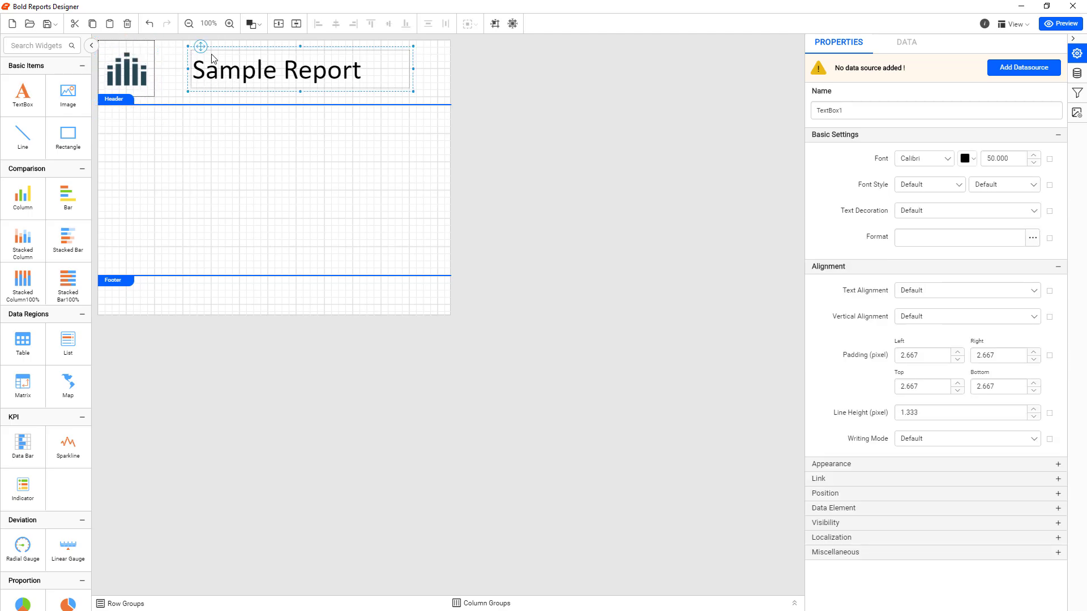
{"action": "left_click_drag", "start_coordinate": [199, 47], "coordinate": [169, 48]}
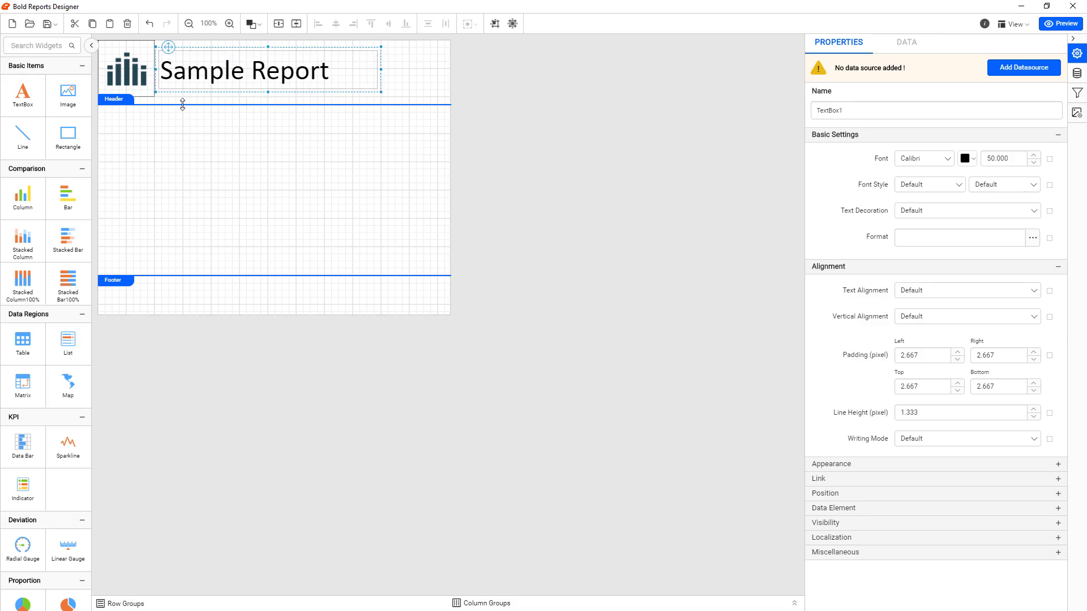
{"action": "left_click_drag", "start_coordinate": [182, 105], "coordinate": [182, 99]}
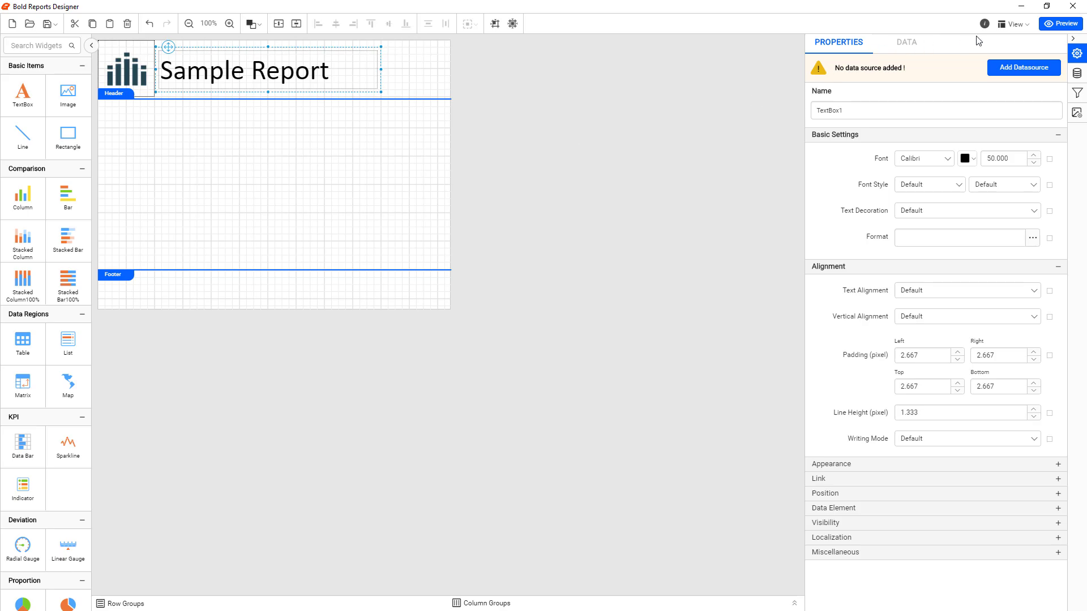
Preview the report and examine the whole page in print layout
{"action": "left_click", "coordinate": [1062, 26]}
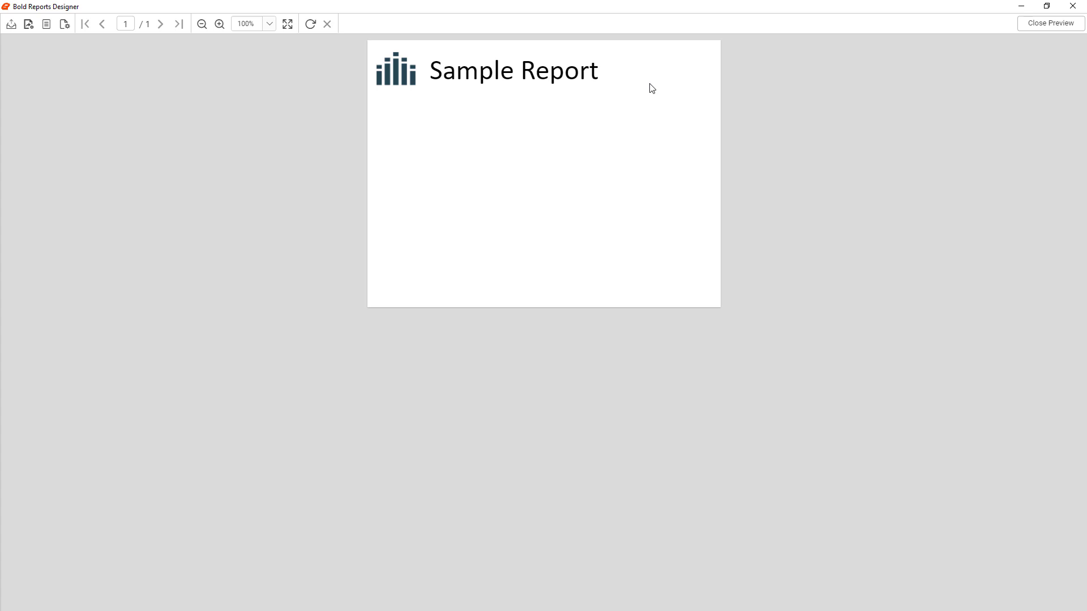
{"action": "left_click", "coordinate": [45, 27]}
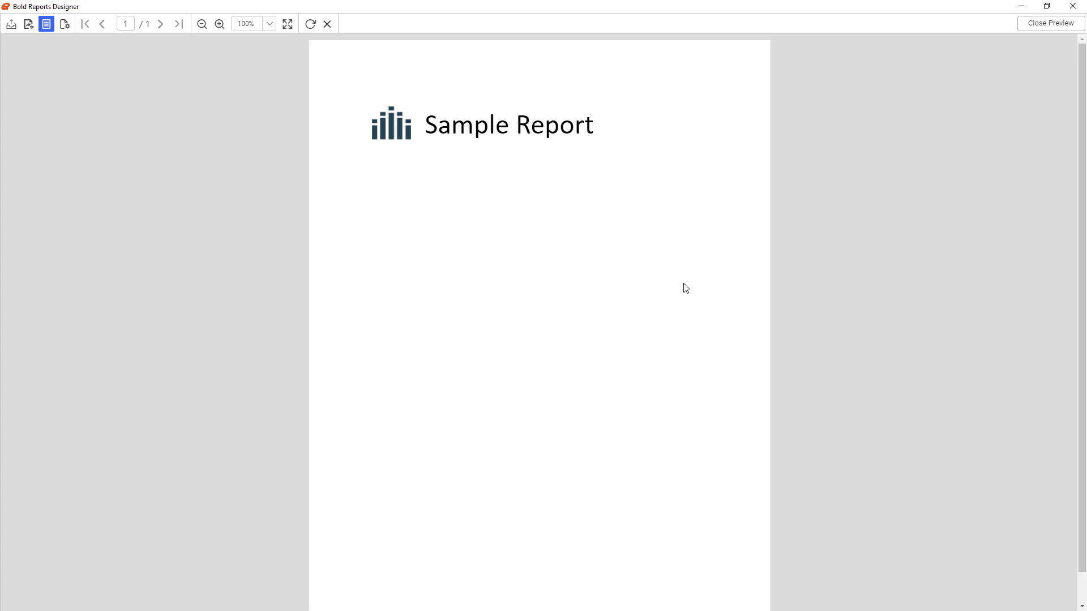
{"action": "scroll", "coordinate": [690, 263], "scroll_direction": "down", "scroll_amount": 1}
{"action": "scroll", "coordinate": [683, 256], "scroll_direction": "up", "scroll_amount": 1}
Review the available paper sizes in the preview's page setup, then cancel without changing anything
{"action": "left_click", "coordinate": [63, 28]}
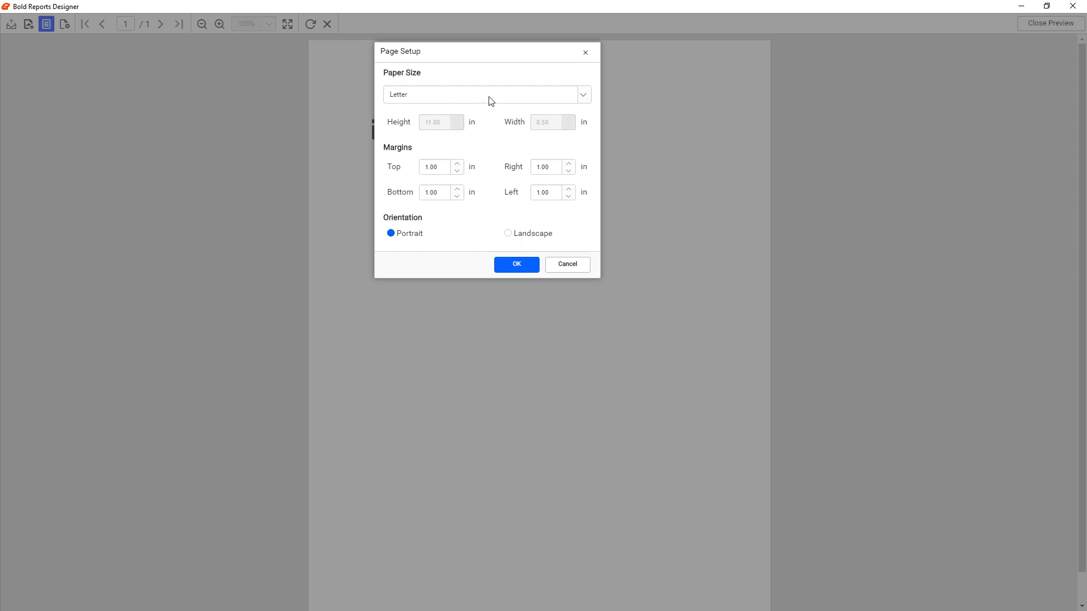
{"action": "left_click", "coordinate": [592, 101]}
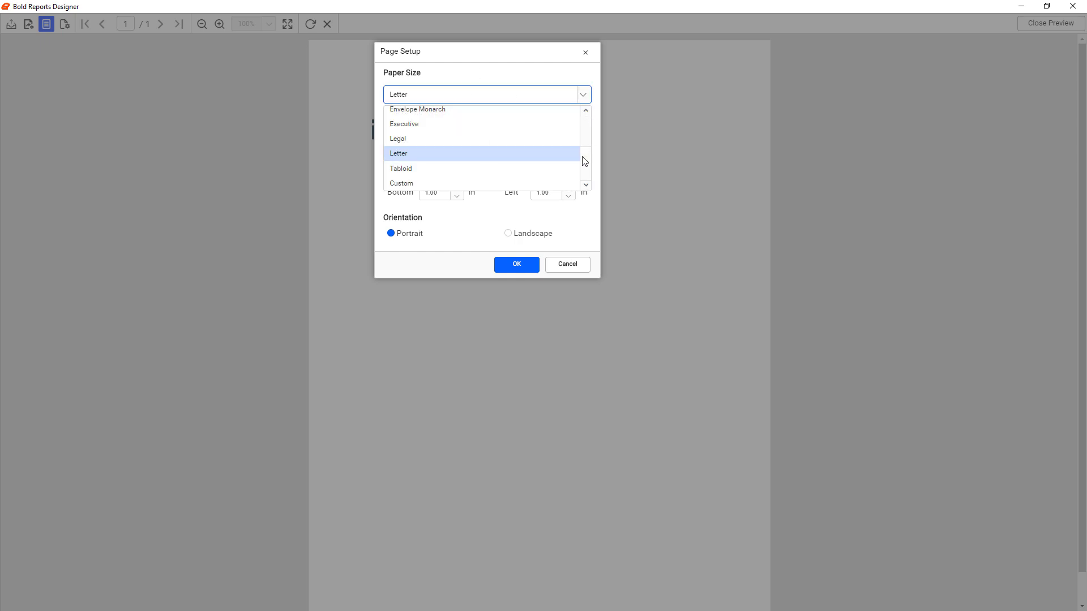
{"action": "left_click_drag", "start_coordinate": [584, 162], "coordinate": [586, 113]}
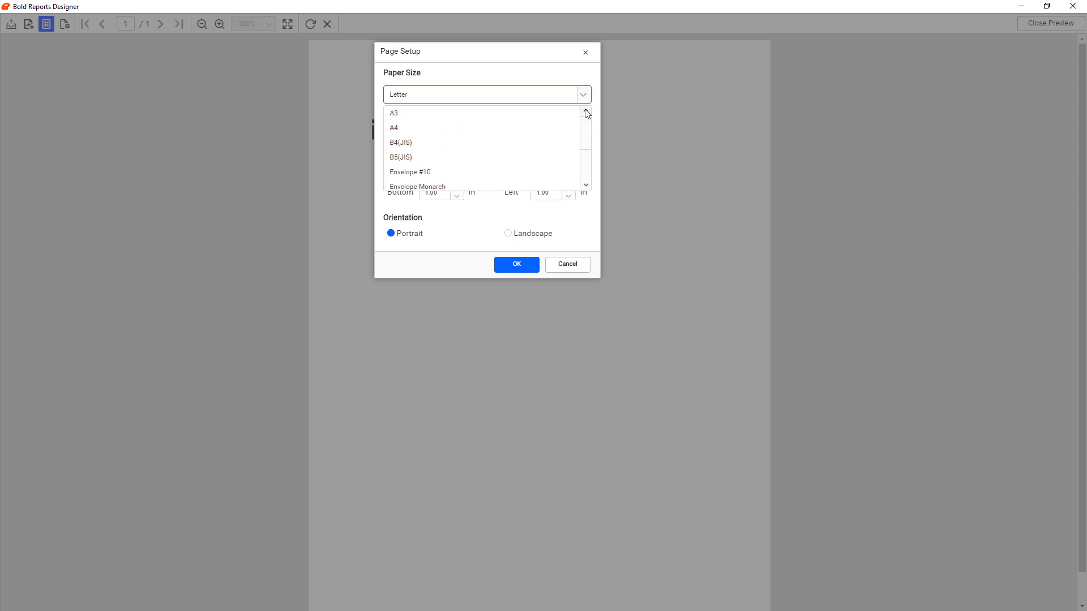
{"action": "left_click", "coordinate": [585, 101]}
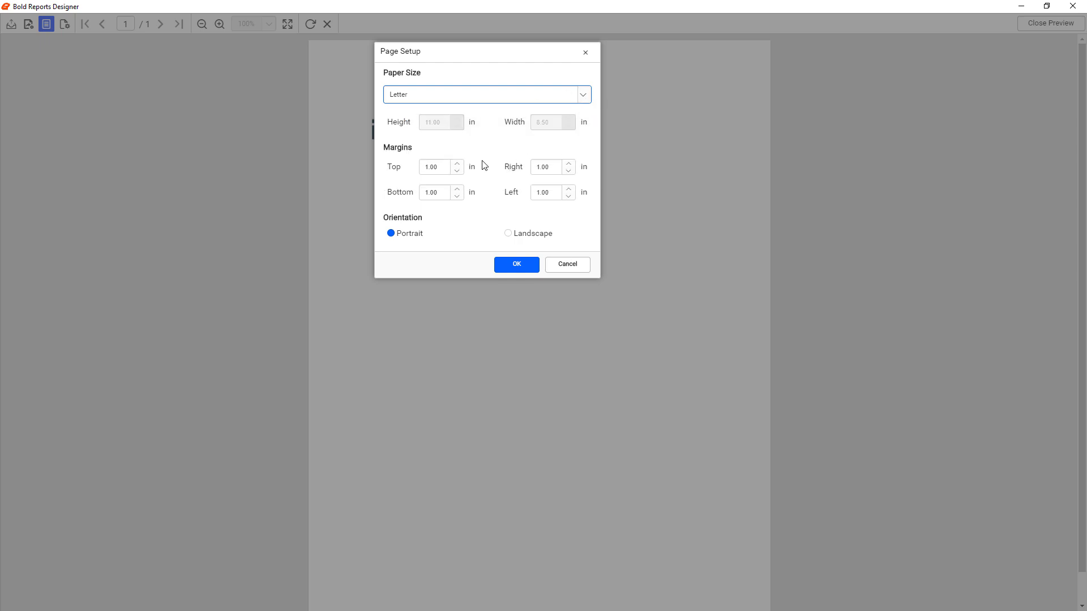
{"action": "left_click", "coordinate": [570, 270]}
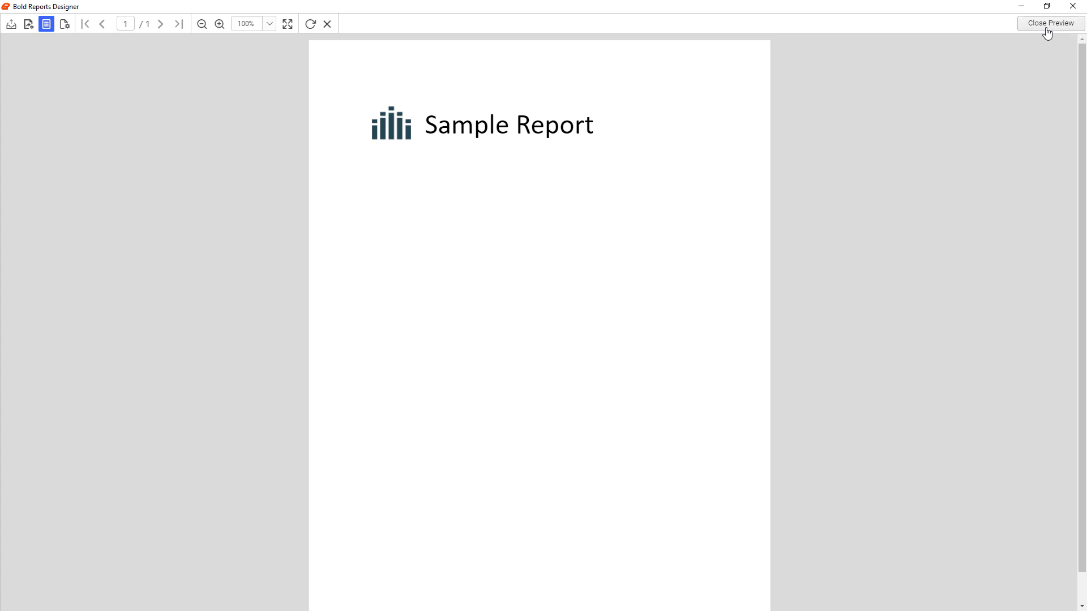
Compare the normal and print layouts of the report and close the preview
{"action": "left_click", "coordinate": [51, 26]}
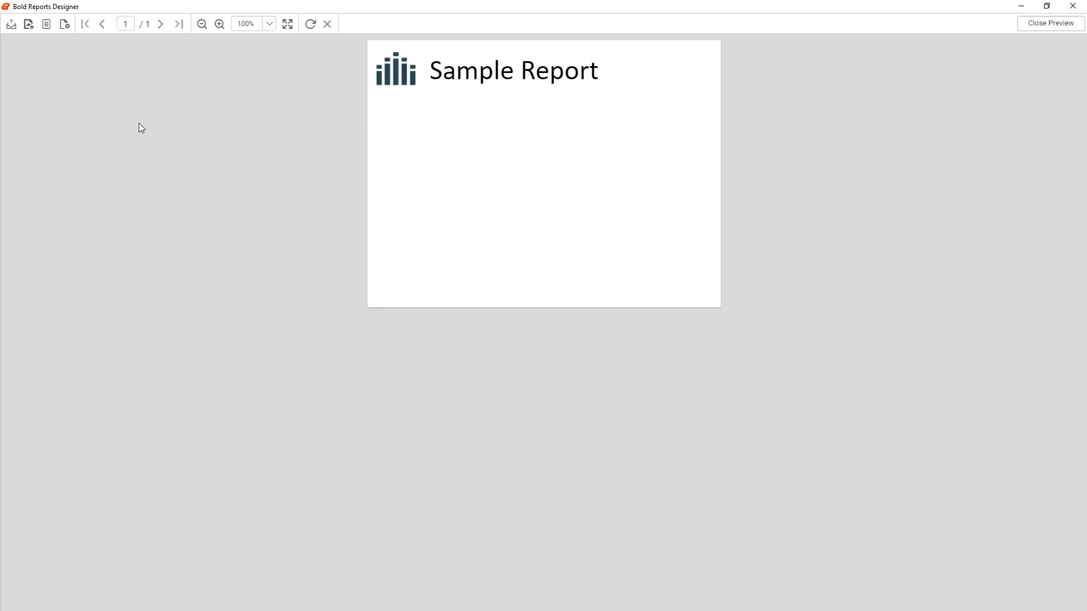
{"action": "left_click", "coordinate": [47, 28]}
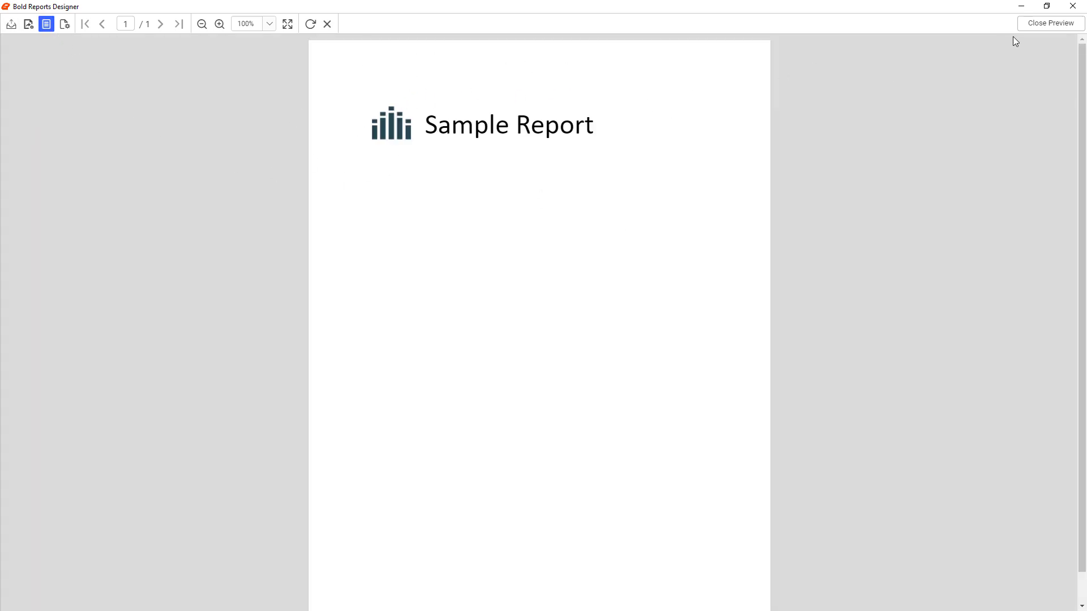
{"action": "left_click", "coordinate": [1051, 23]}
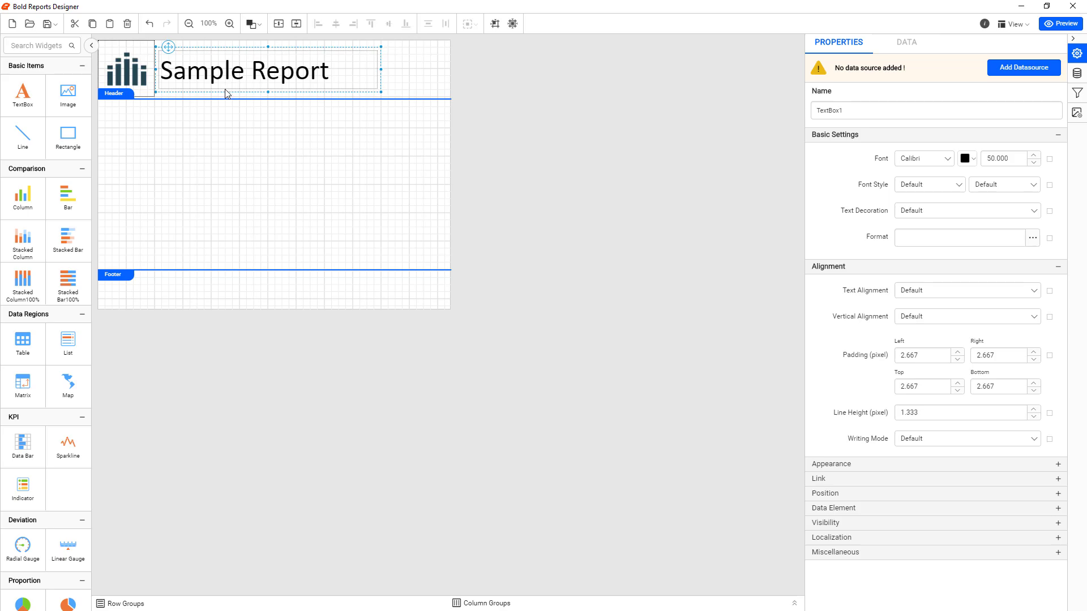
Align the header icon and the title text box with each other by their middles, then deselect them
{"action": "left_click", "coordinate": [133, 74], "text": "ctrl"}
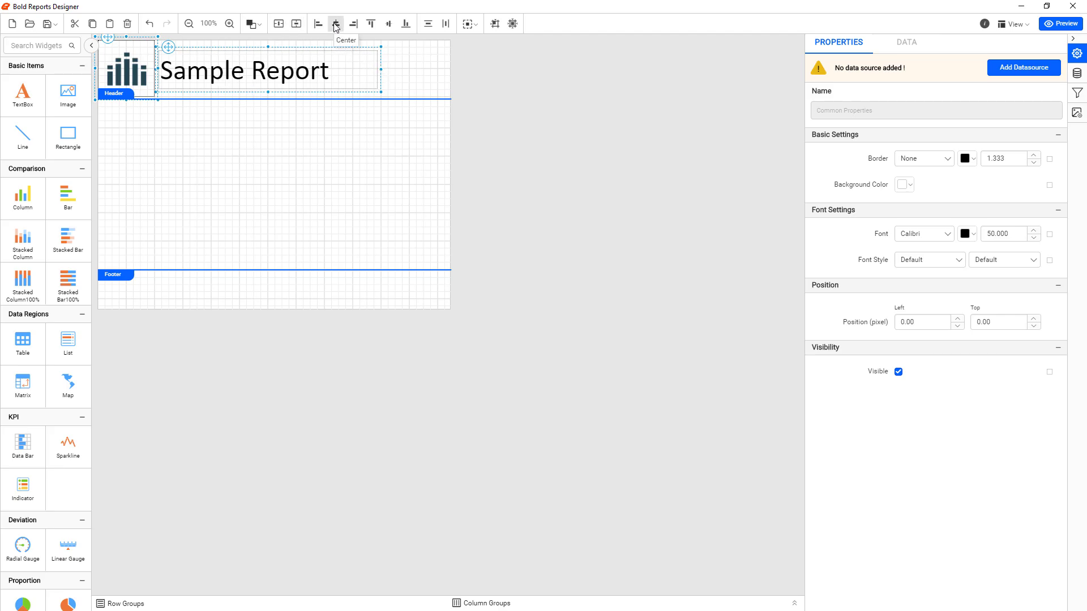
{"action": "left_click", "coordinate": [388, 25]}
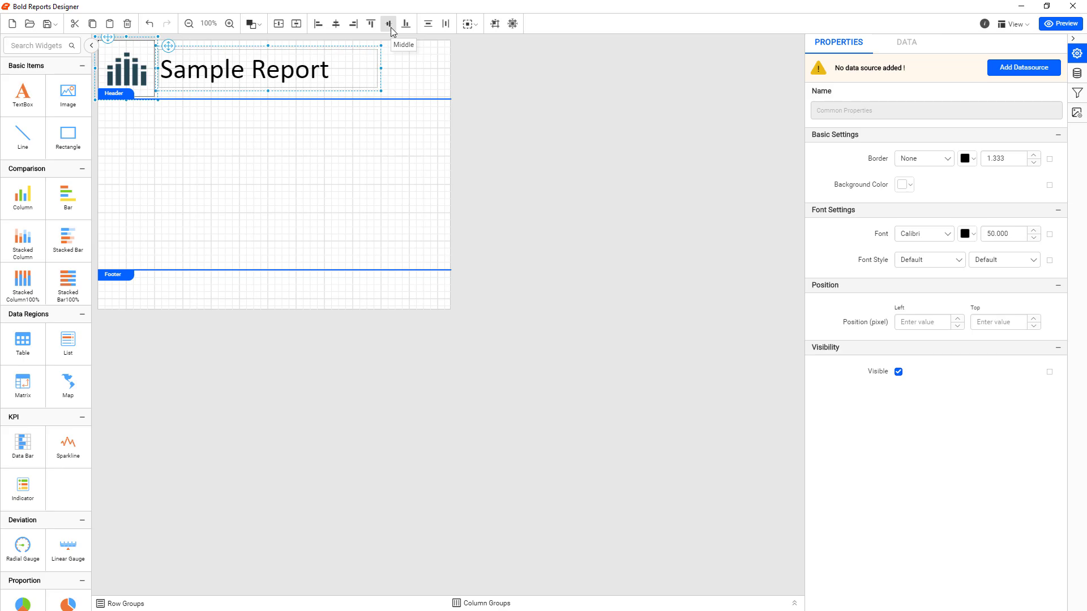
{"action": "left_click", "coordinate": [331, 148]}
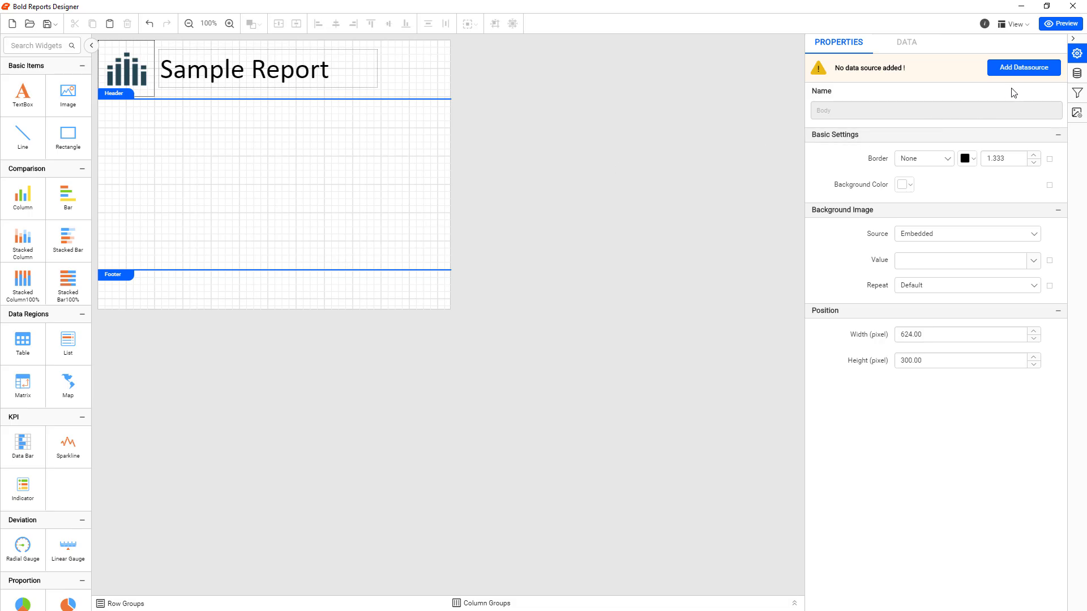
Start a new Microsoft SQL data source and name it SampleDBDataSource
{"action": "left_click", "coordinate": [1034, 73]}
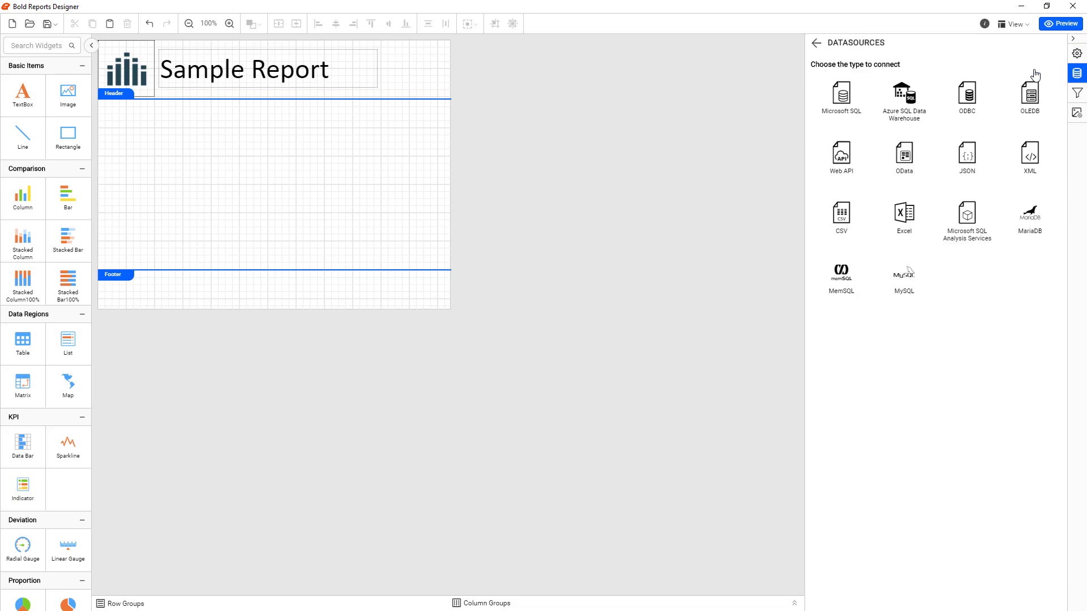
{"action": "left_click", "coordinate": [843, 102]}
{"action": "left_click_drag", "start_coordinate": [891, 77], "coordinate": [809, 78]}
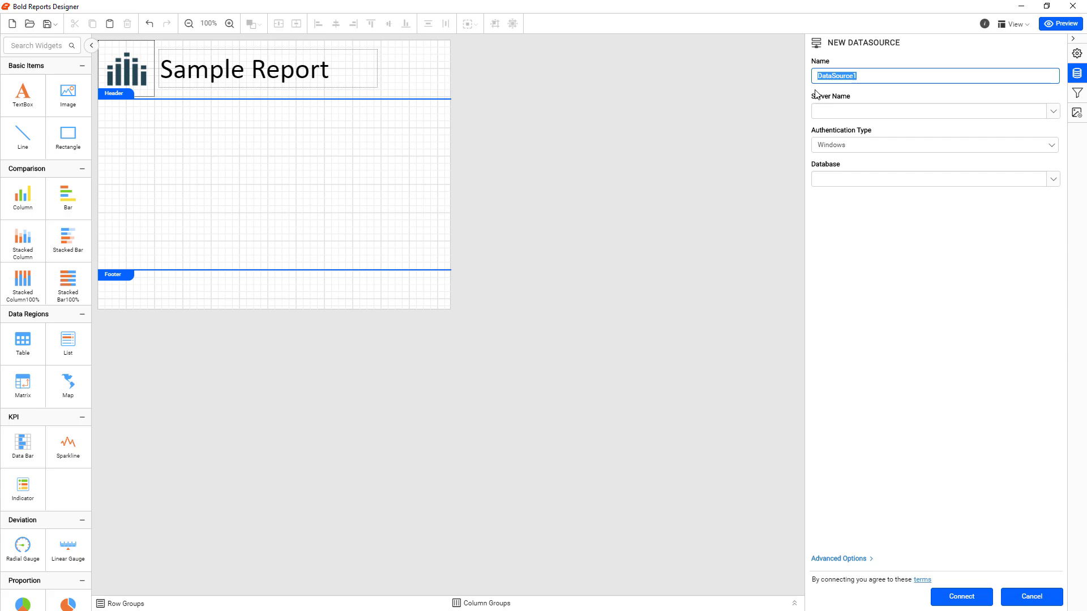
{"action": "type", "text": "SampleDBDataSourc"}
Set the data source's server name to (localdb)\MSSQLLocalDB
{"action": "left_click", "coordinate": [873, 110]}
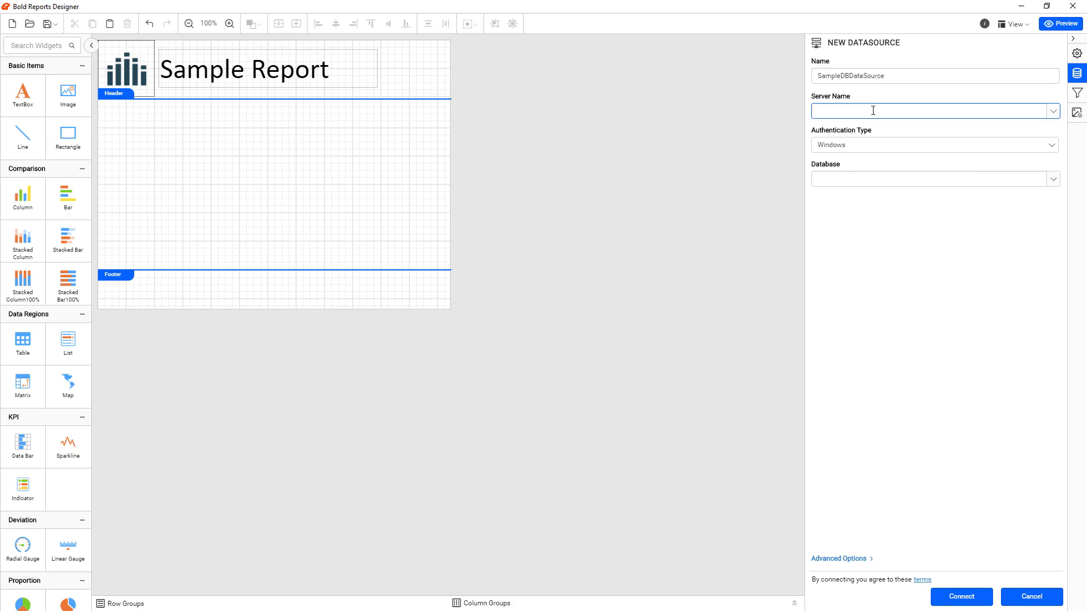
{"action": "type", "text": "(localdb)\\MSSQLLocalDB"}
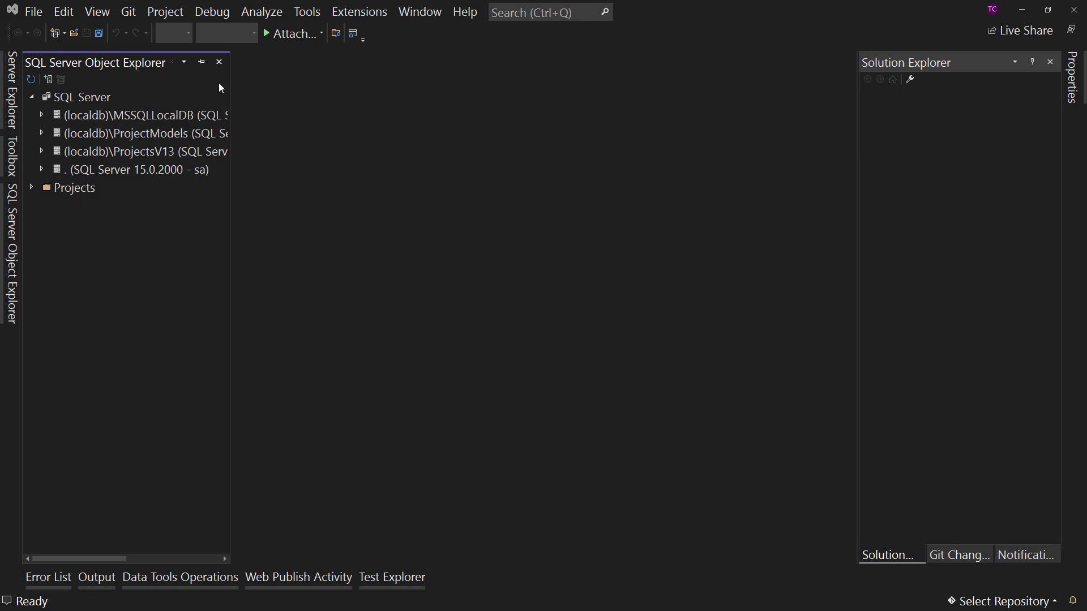
Switch to Visual Studio and view the data of the dbo.People table in SampleDb on the (localdb)\MSSQLLocalDB server
{"action": "left_click_drag", "start_coordinate": [231, 86], "coordinate": [364, 87]}
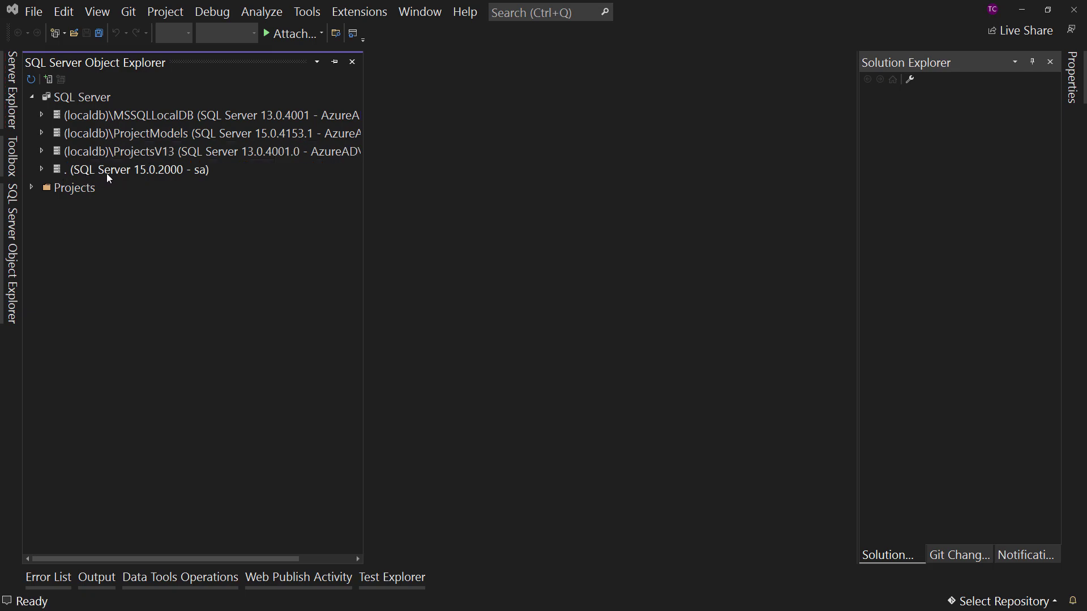
{"action": "left_click", "coordinate": [42, 117]}
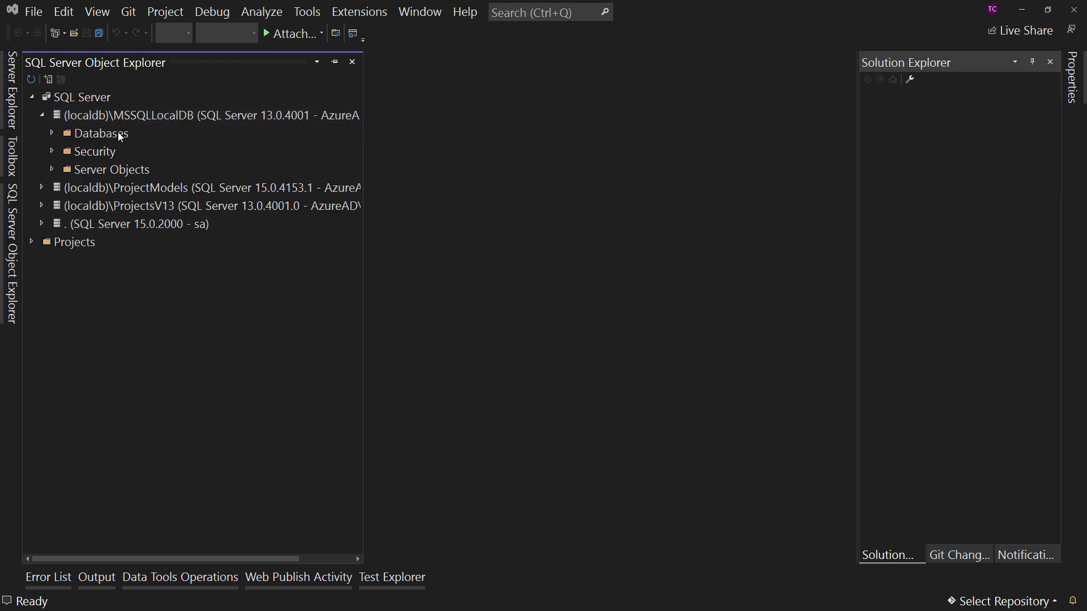
{"action": "left_click", "coordinate": [52, 133]}
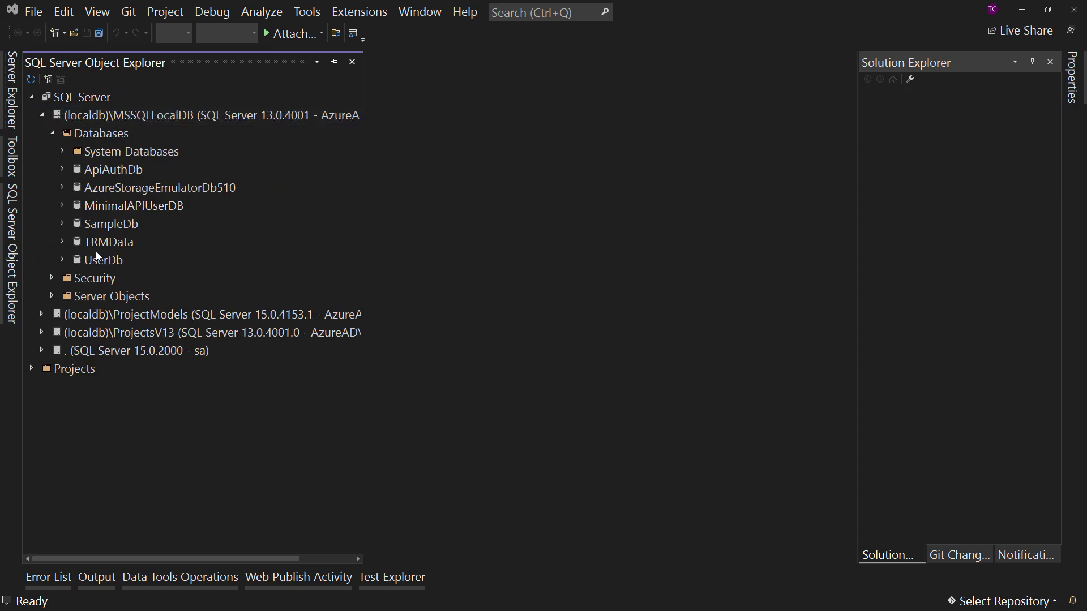
{"action": "left_click", "coordinate": [63, 224]}
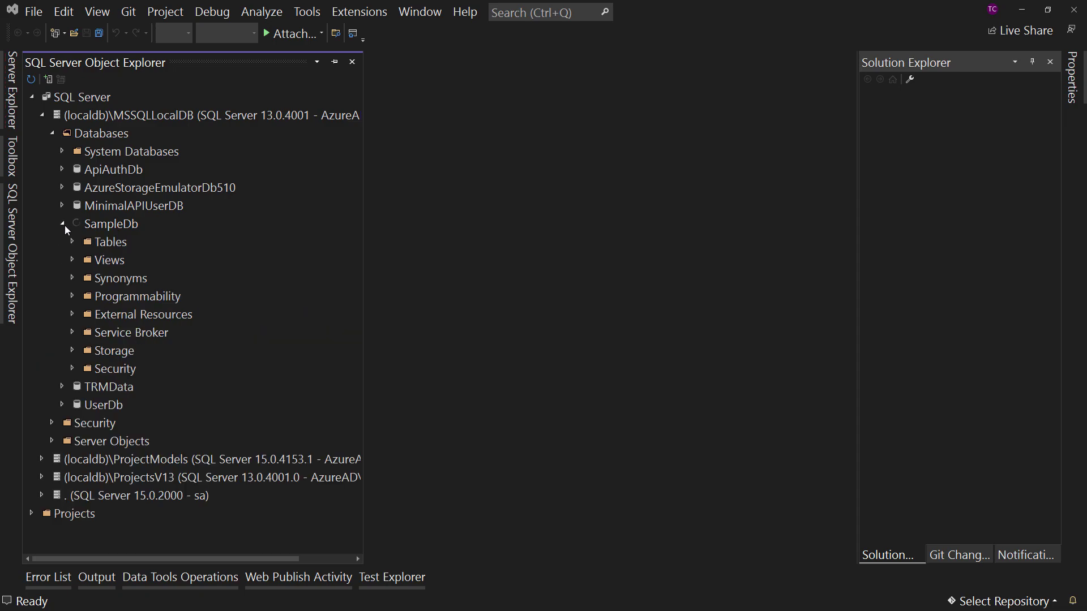
{"action": "left_click", "coordinate": [72, 242]}
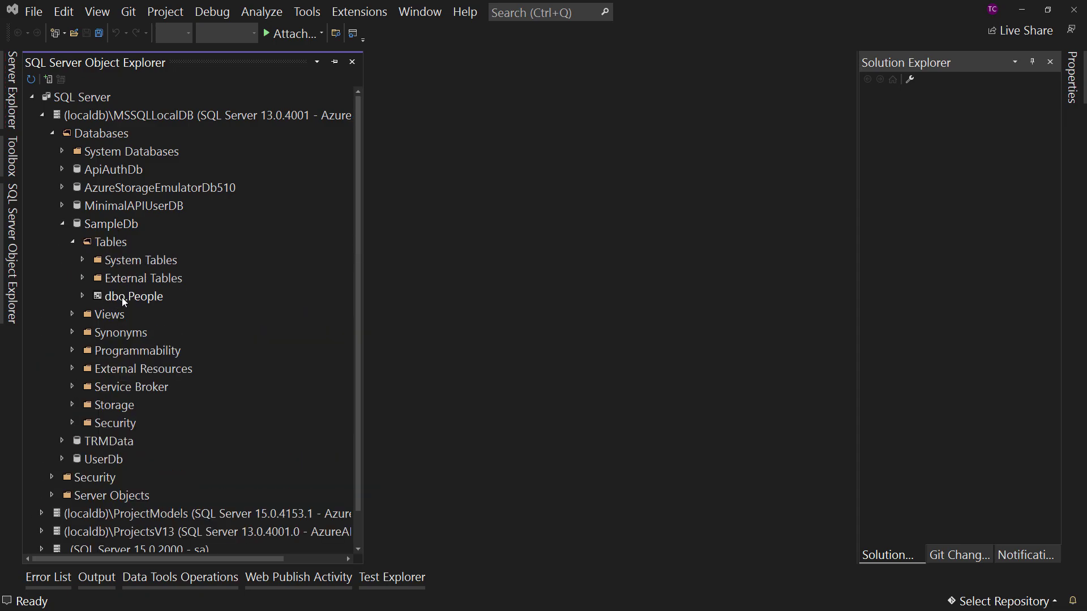
{"action": "right_click", "coordinate": [124, 302]}
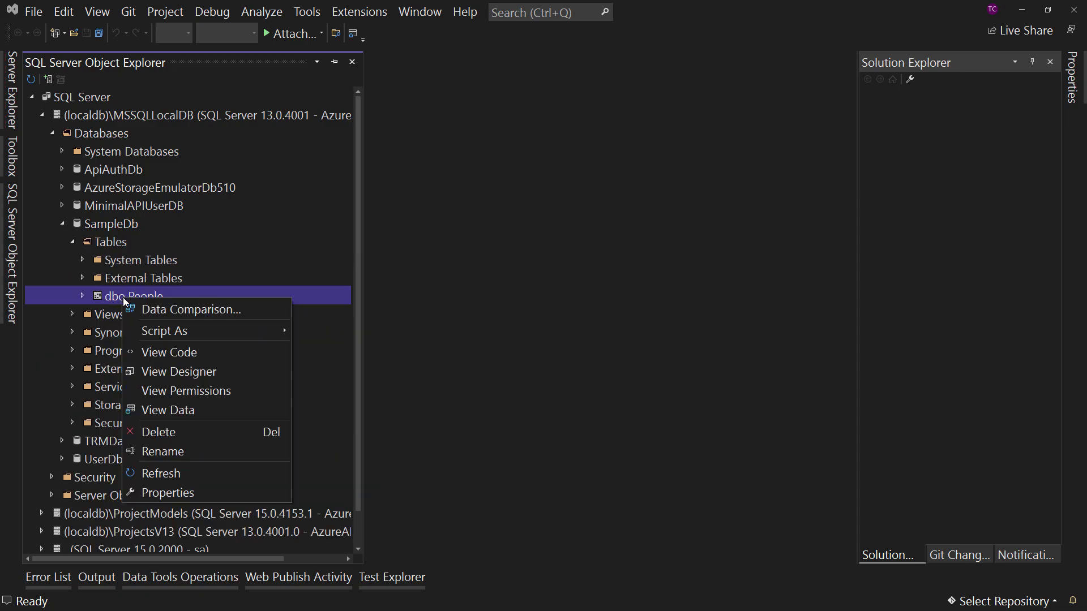
{"action": "left_click", "coordinate": [168, 410]}
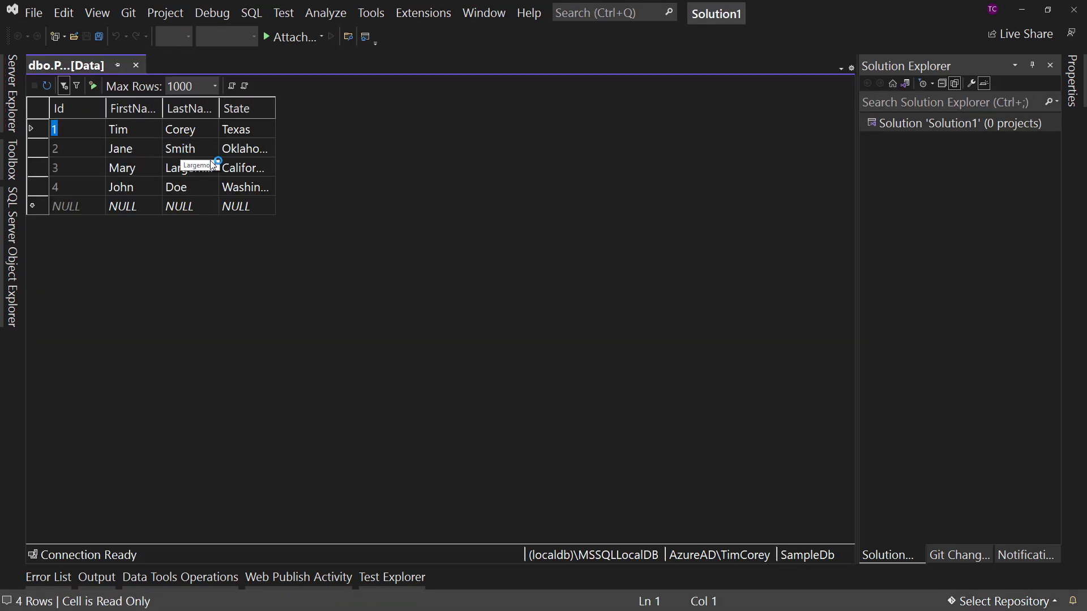
Close the People table data, recheck the server's database tree and minimize Visual Studio to return to Bold Reports Designer
{"action": "left_click", "coordinate": [136, 65]}
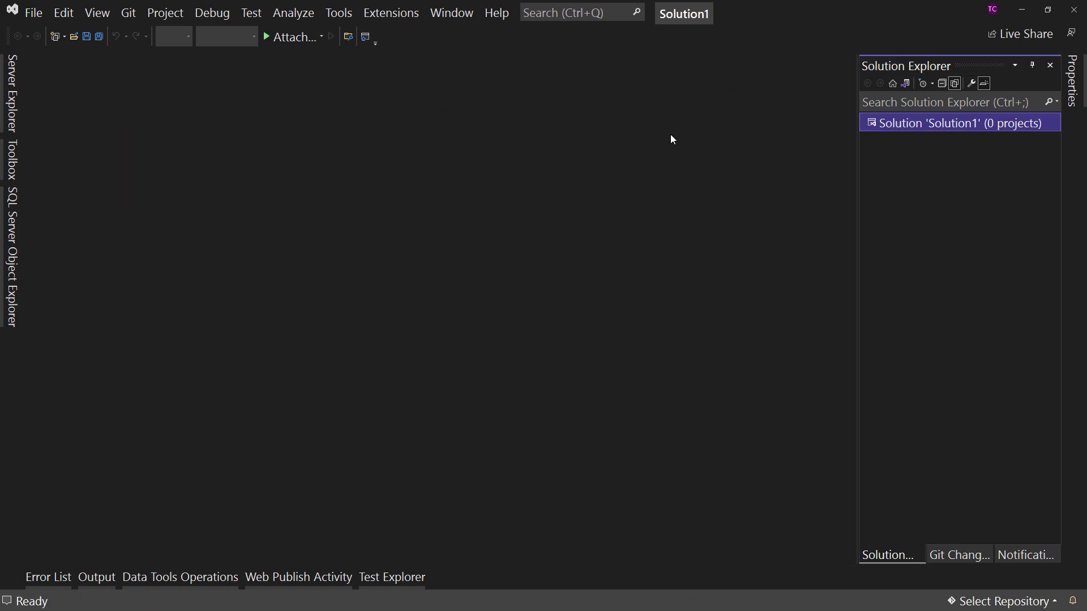
{"action": "left_click", "coordinate": [14, 262]}
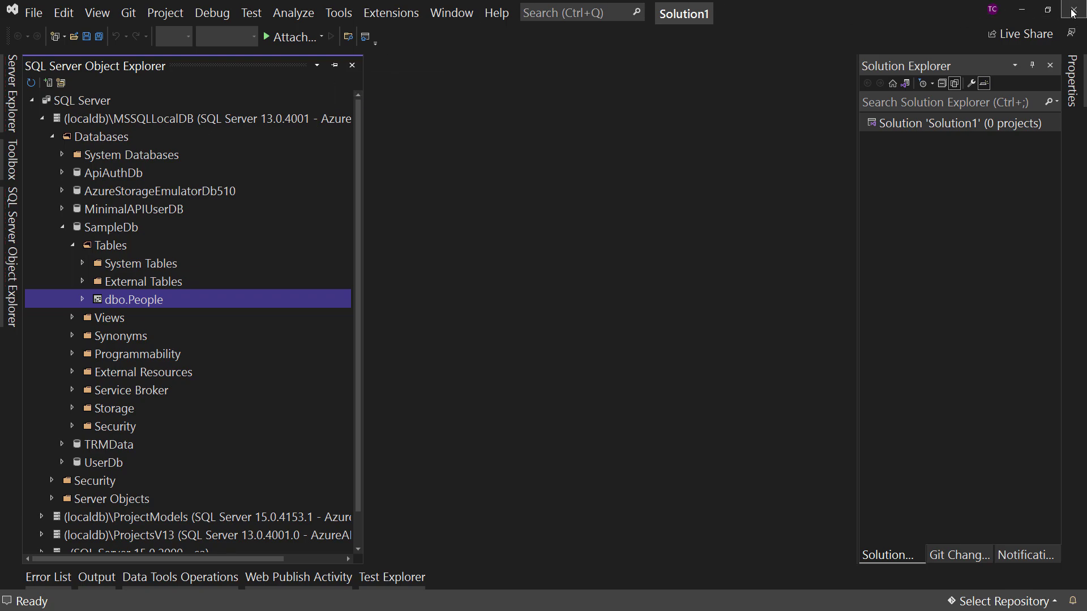
{"action": "left_click", "coordinate": [1021, 9]}
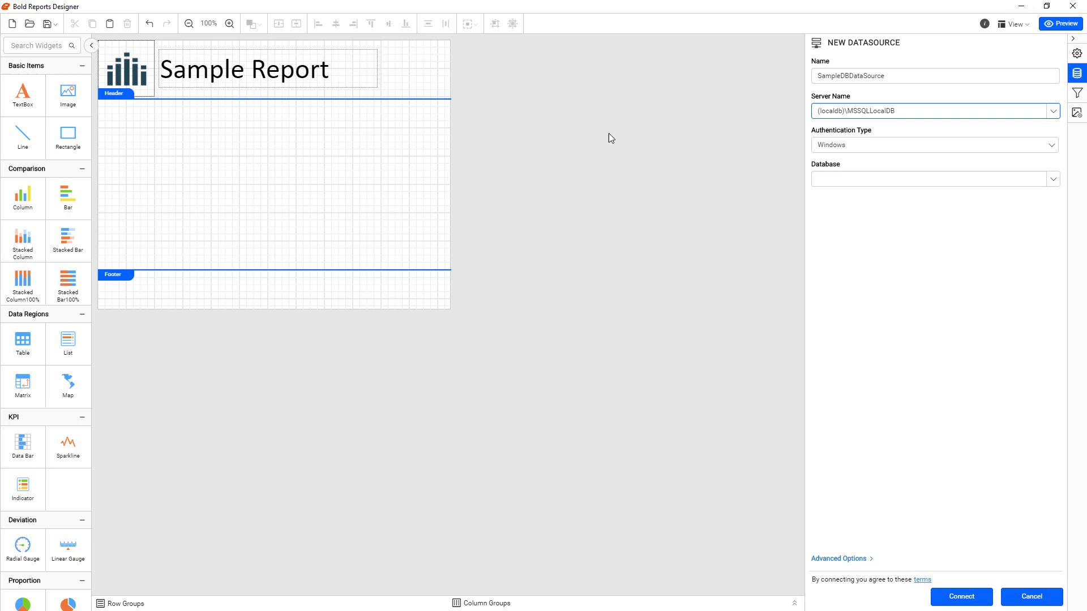
Choose SampleDb as the database for the new data source
{"action": "left_click", "coordinate": [1054, 179]}
{"action": "left_click", "coordinate": [1054, 179]}
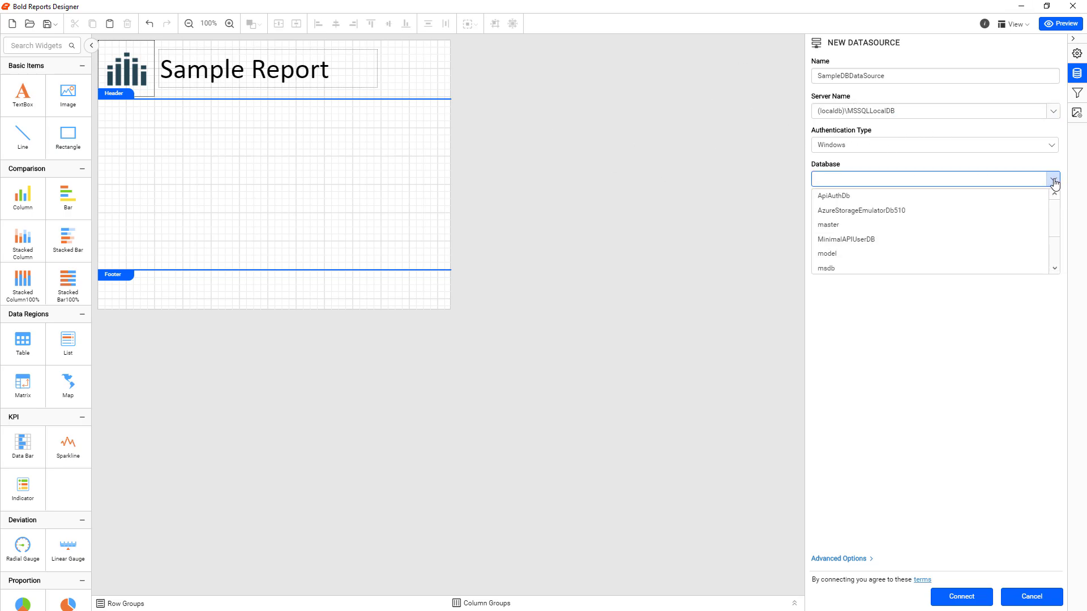
{"action": "left_click_drag", "start_coordinate": [1057, 212], "coordinate": [1055, 240]}
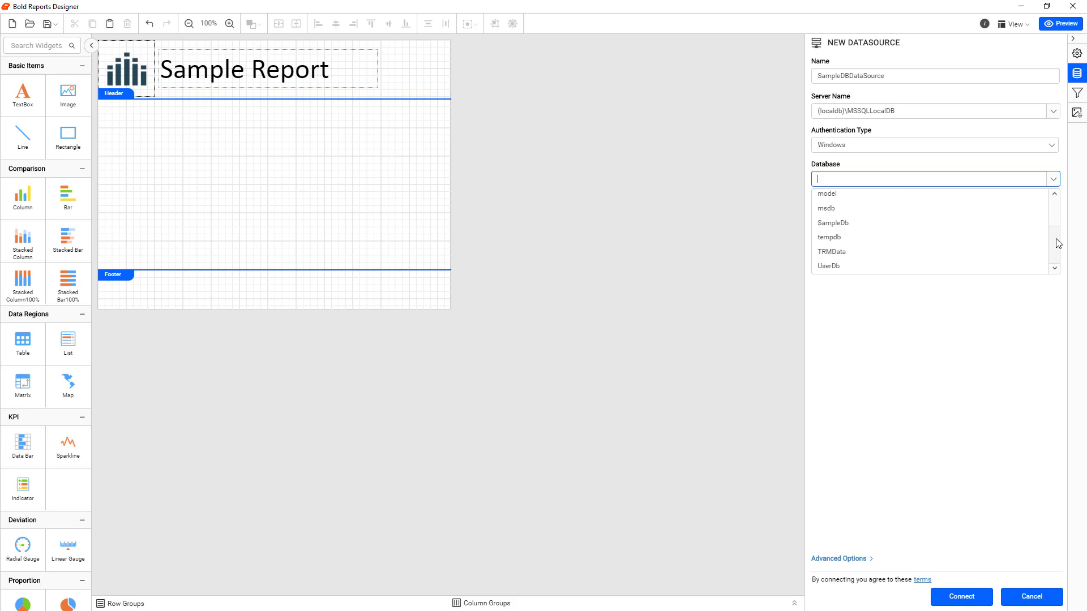
{"action": "left_click", "coordinate": [907, 223]}
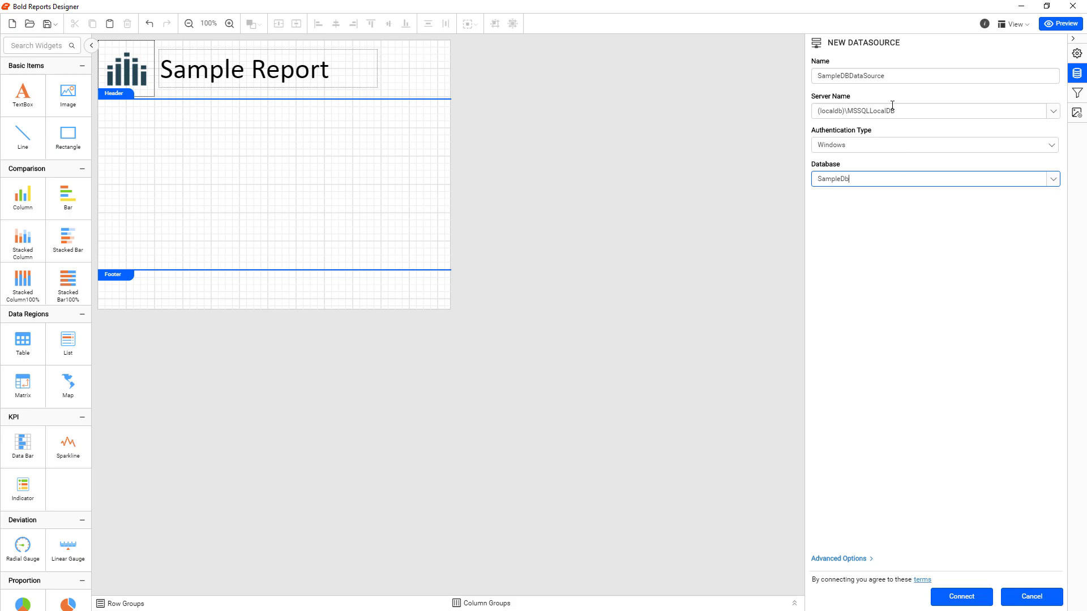
Keep Windows as the authentication type and connect the SampleDBDataSource data source
{"action": "left_click", "coordinate": [887, 111]}
{"action": "left_click_drag", "start_coordinate": [895, 111], "coordinate": [814, 111]}
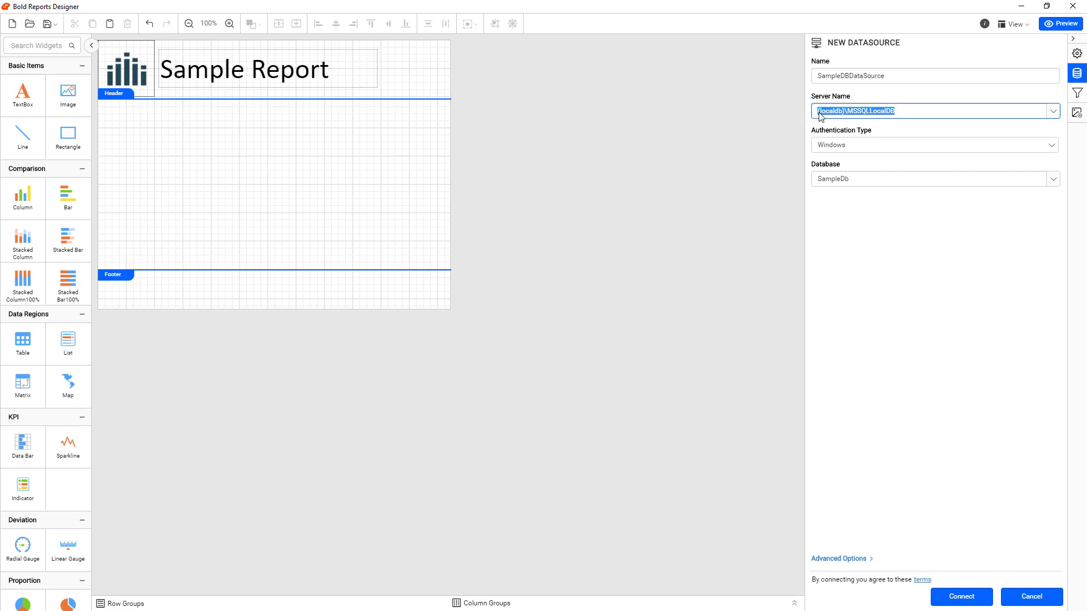
{"action": "left_click", "coordinate": [857, 146]}
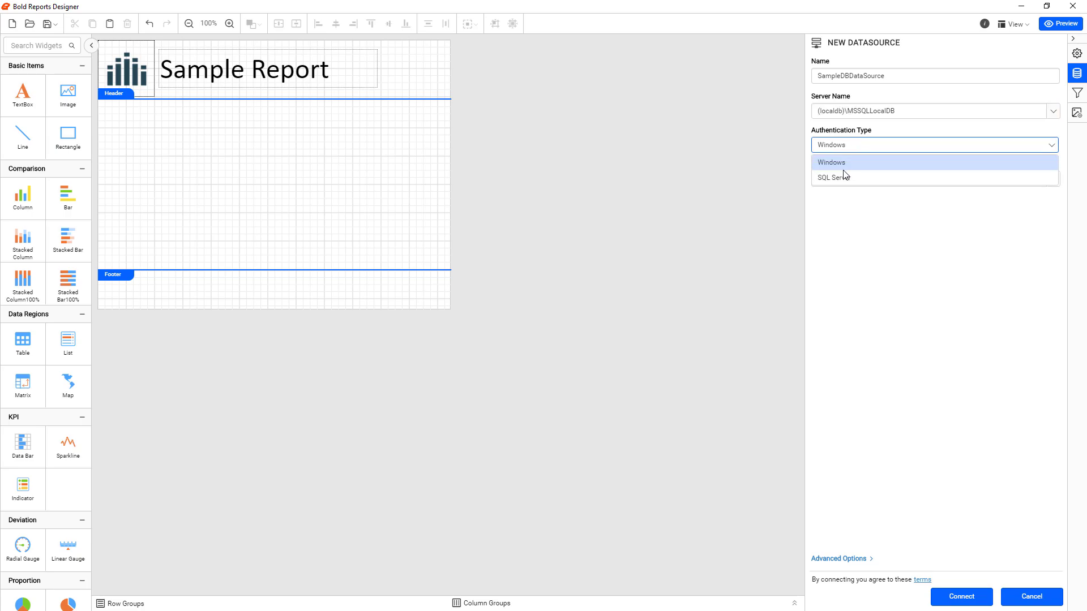
{"action": "left_click", "coordinate": [861, 162]}
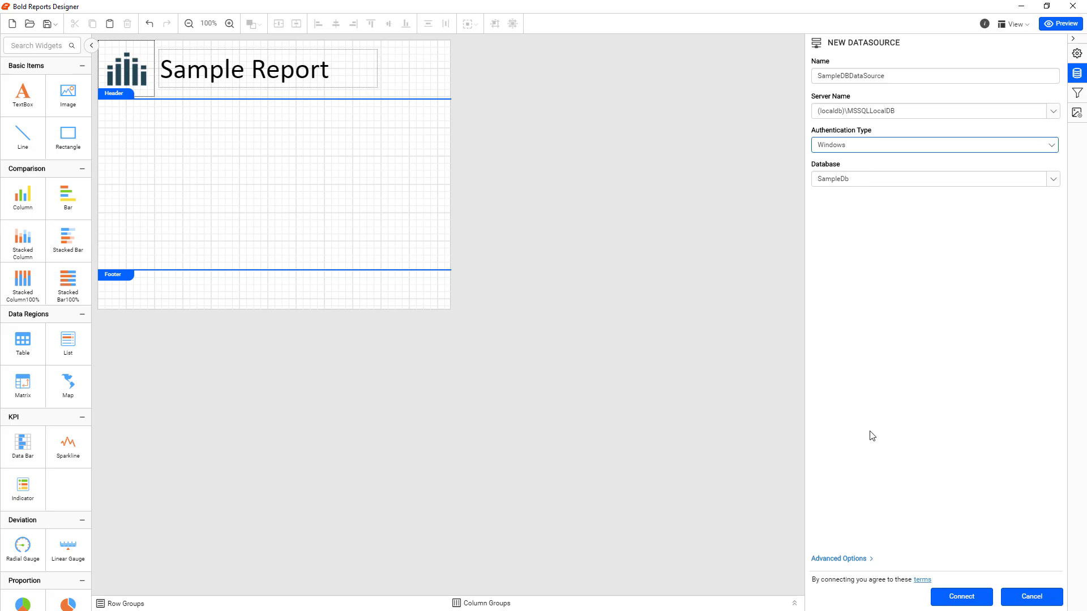
{"action": "left_click", "coordinate": [964, 597]}
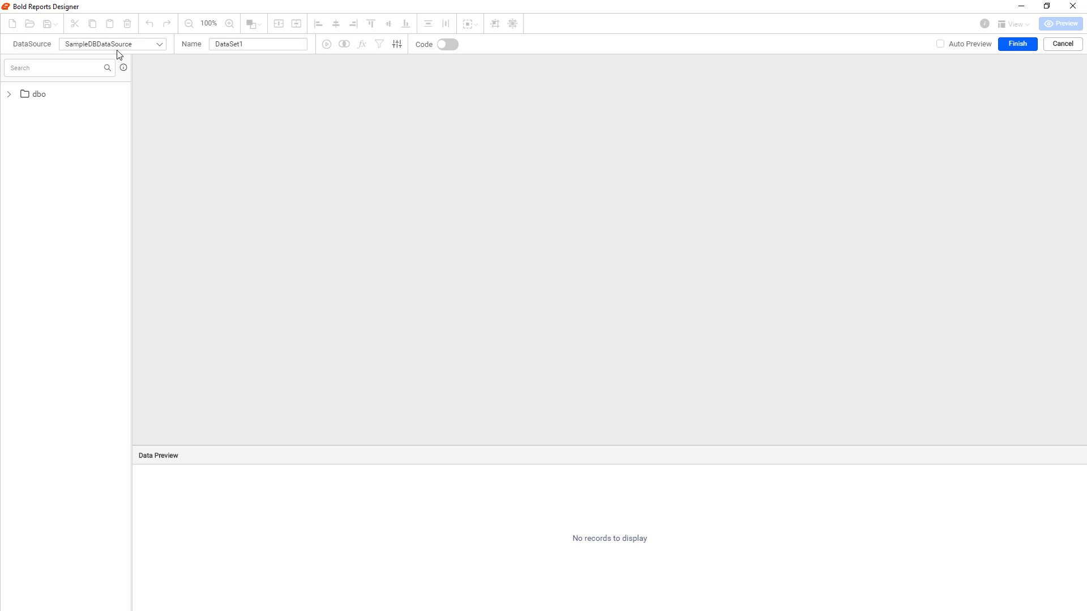
Rename the new dataset as PeopleData
{"action": "left_click", "coordinate": [257, 50]}
{"action": "double_click", "coordinate": [257, 50]}
{"action": "type", "text": "S"}
{"action": "key", "text": "BackSpace"}
{"action": "type", "text": "PeopleData"}
Add the dbo People table to the dataset query, run it to preview the records and finish the dataset
{"action": "left_click", "coordinate": [9, 96]}
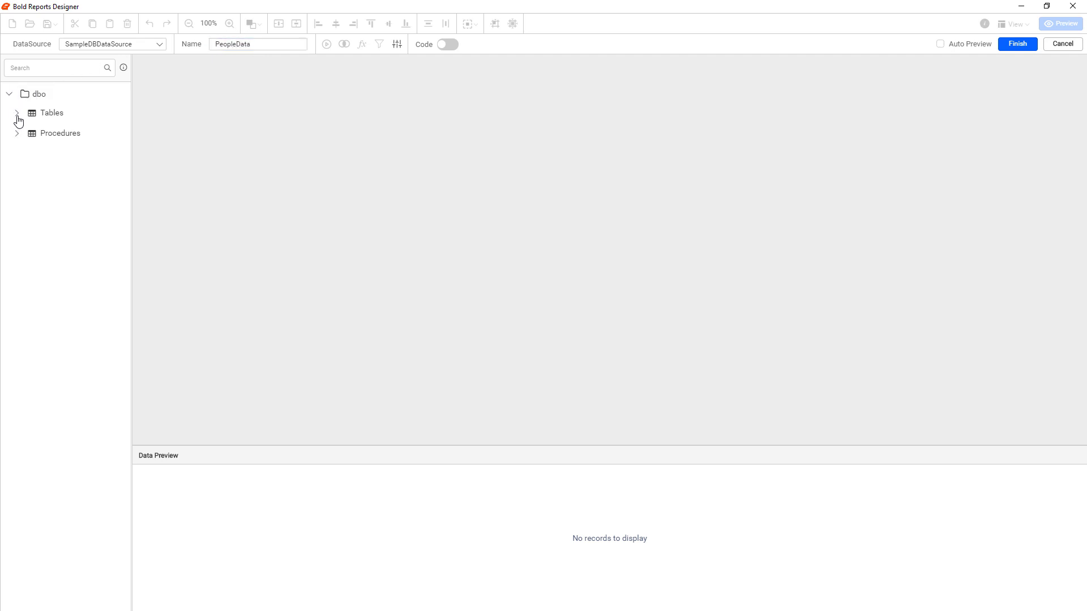
{"action": "left_click", "coordinate": [17, 114]}
{"action": "left_click_drag", "start_coordinate": [49, 135], "coordinate": [342, 138]}
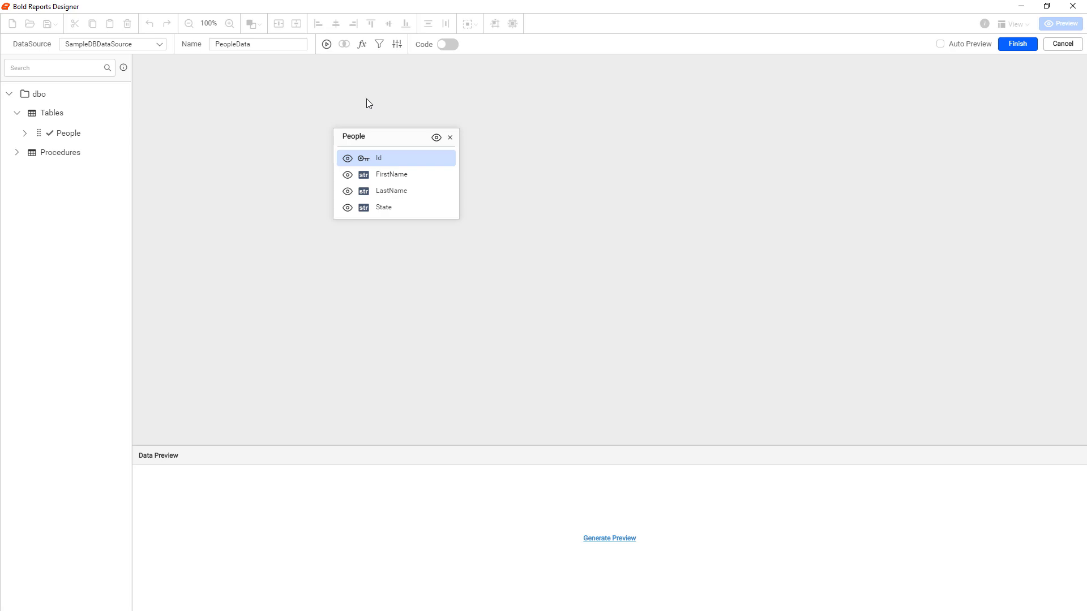
{"action": "left_click", "coordinate": [325, 45]}
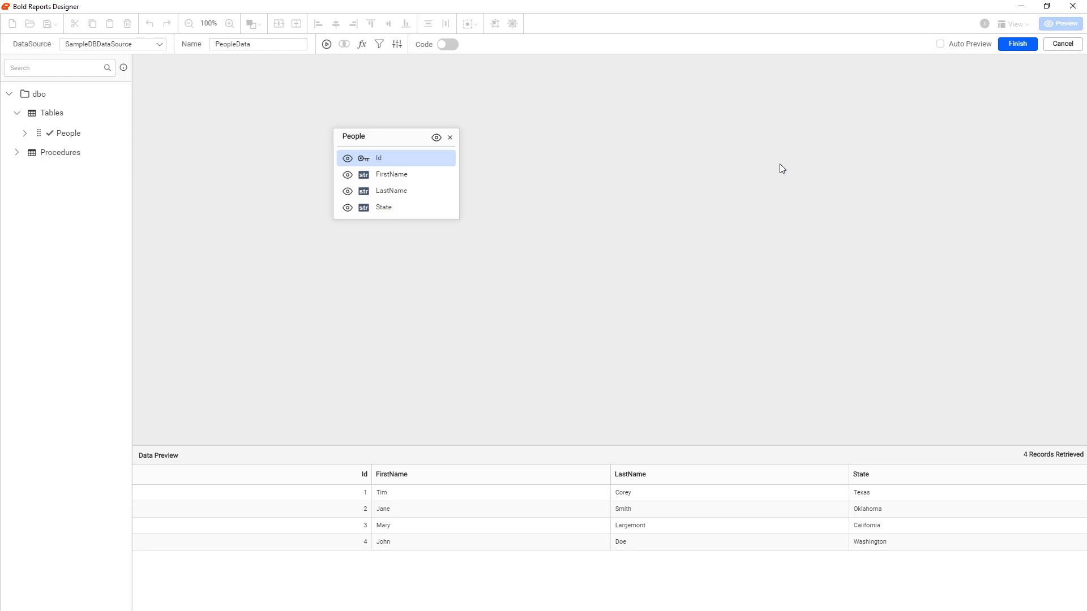
{"action": "left_click", "coordinate": [1003, 45]}
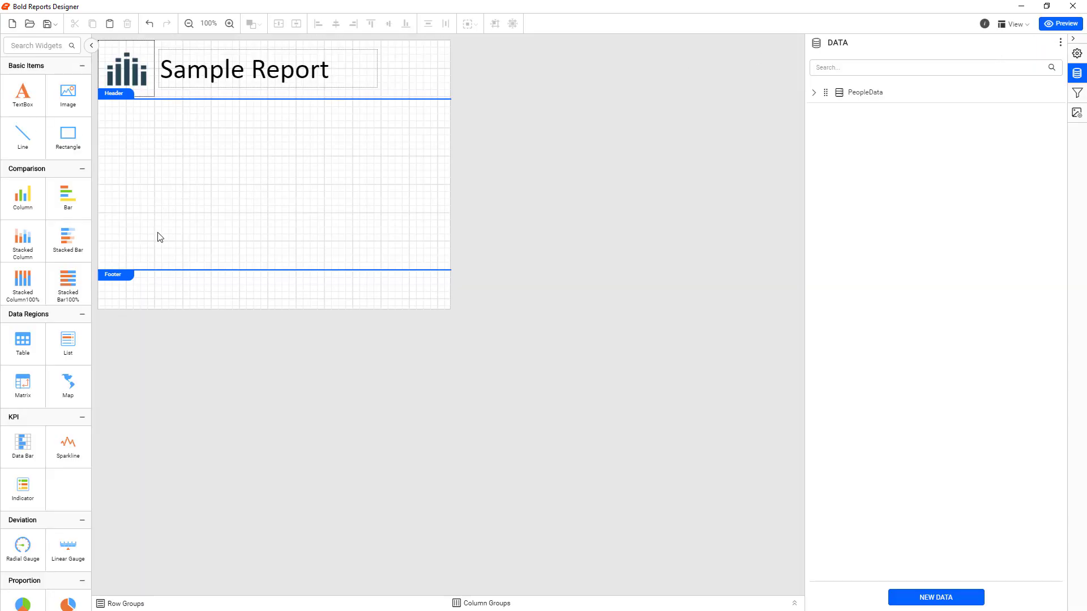
Place a table in the report body just above the footer and bind its detail cells to Id, FirstName and LastName
{"action": "left_click", "coordinate": [814, 93]}
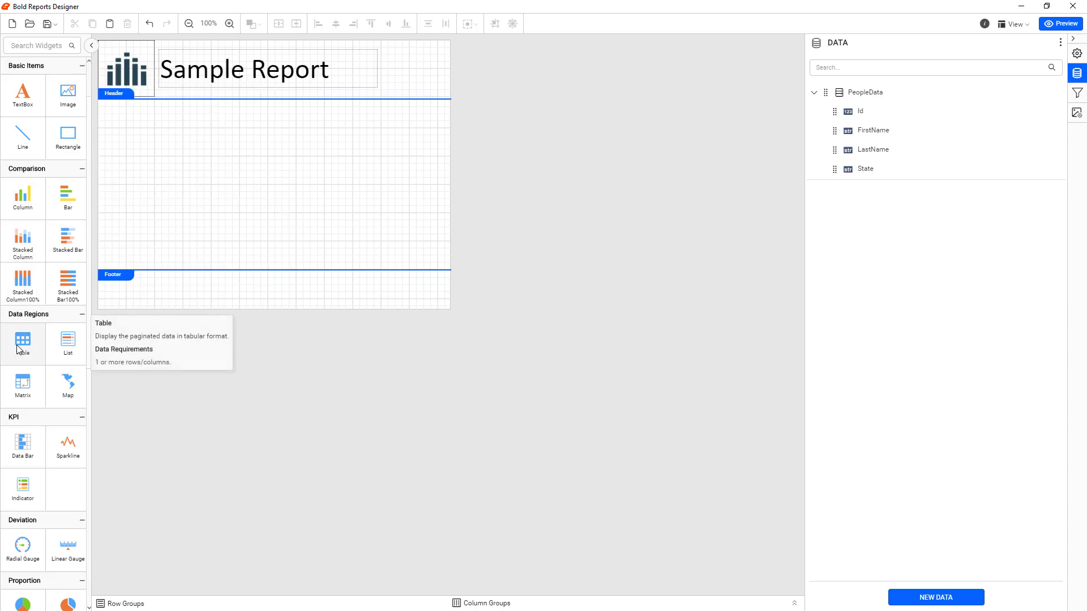
{"action": "left_click_drag", "start_coordinate": [17, 348], "coordinate": [117, 227]}
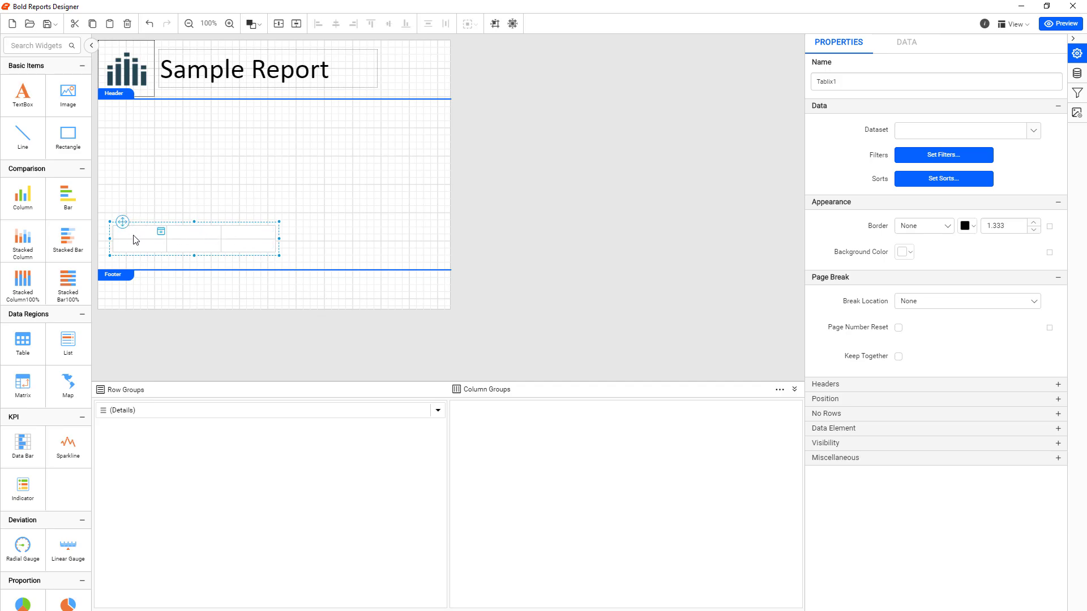
{"action": "mouse_move", "coordinate": [160, 248]}
{"action": "left_click", "coordinate": [162, 246]}
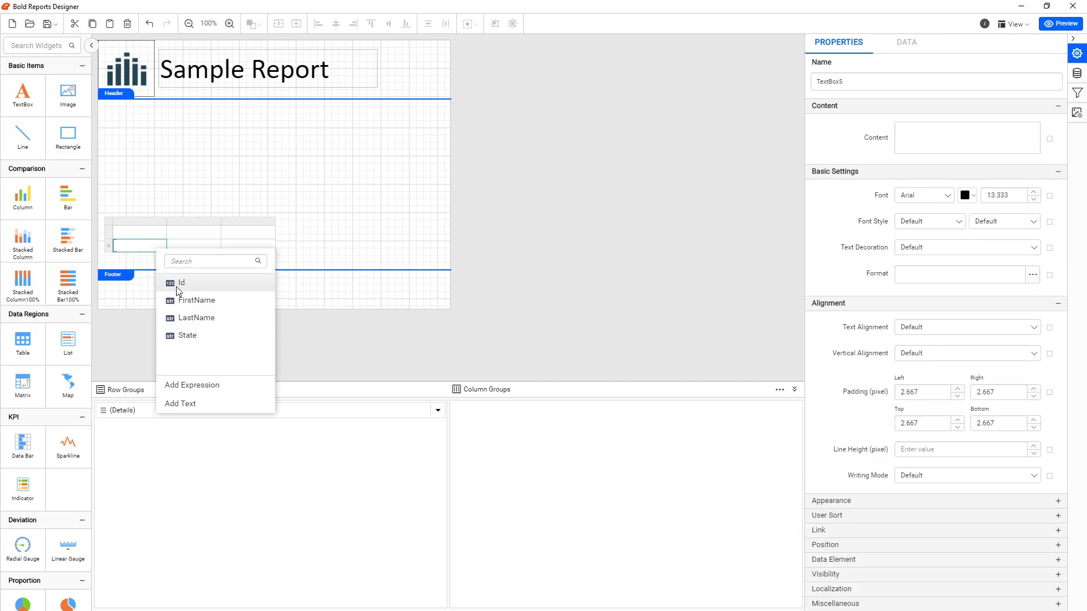
{"action": "left_click", "coordinate": [175, 286]}
{"action": "left_click", "coordinate": [216, 247]}
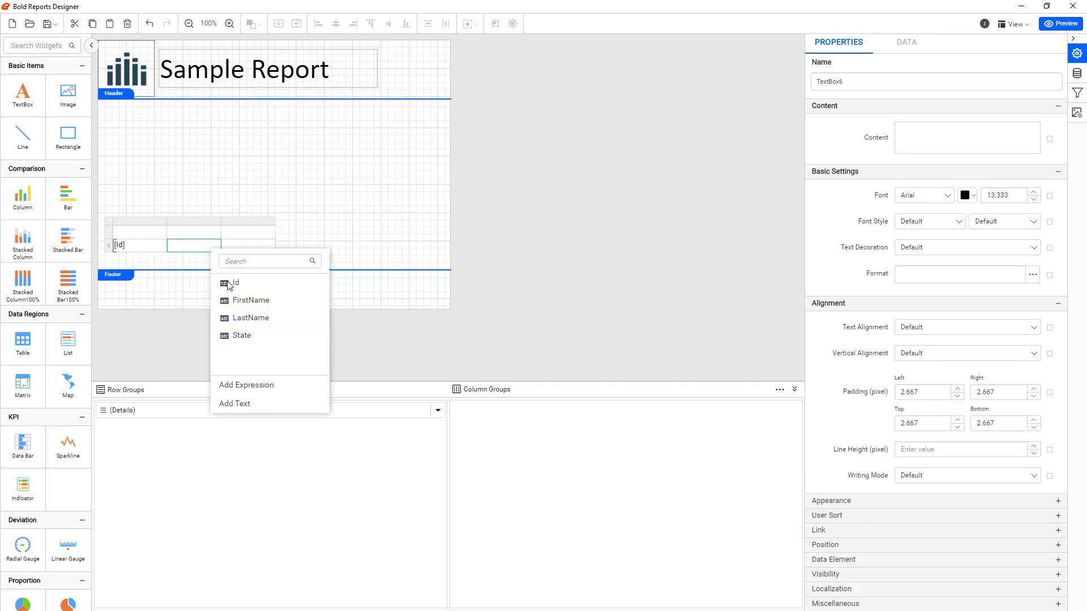
{"action": "left_click", "coordinate": [235, 304]}
{"action": "left_click", "coordinate": [271, 246]}
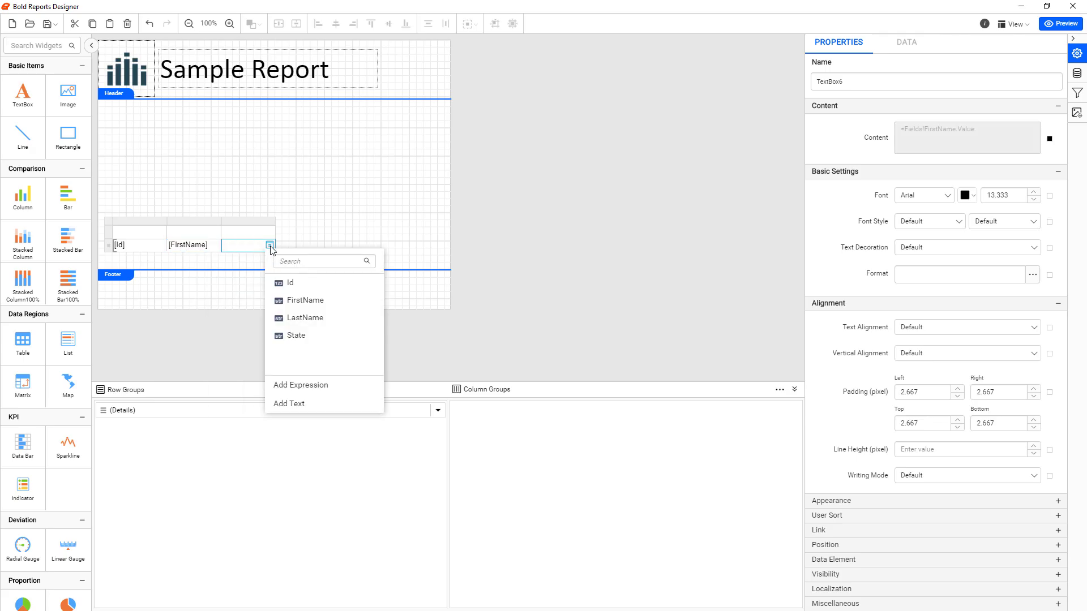
{"action": "left_click", "coordinate": [296, 316]}
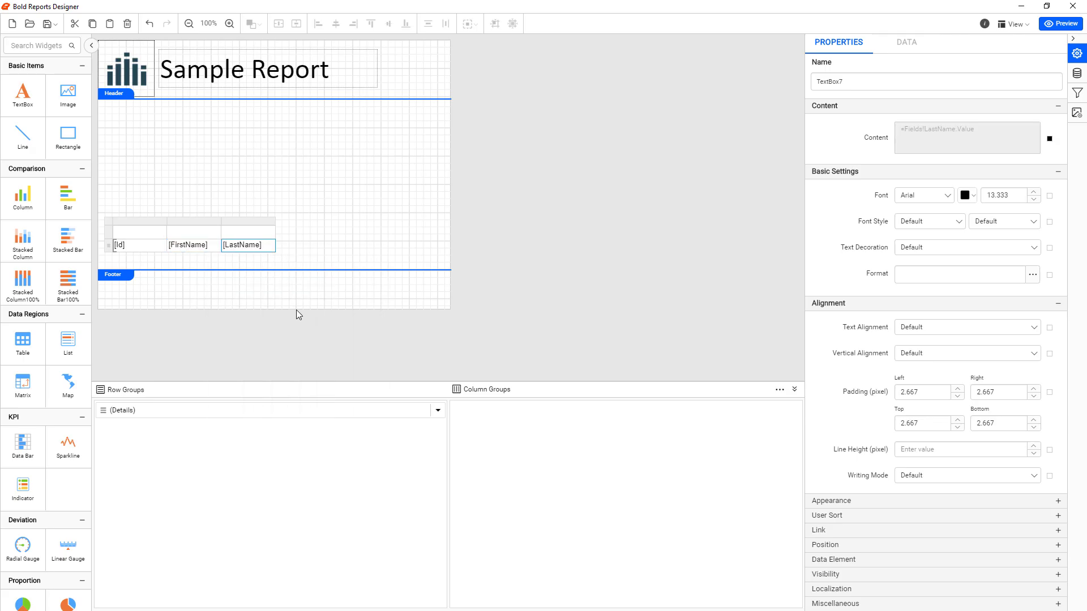
Add a column after LastName bound to the State field and check it in the report preview
{"action": "right_click", "coordinate": [257, 226]}
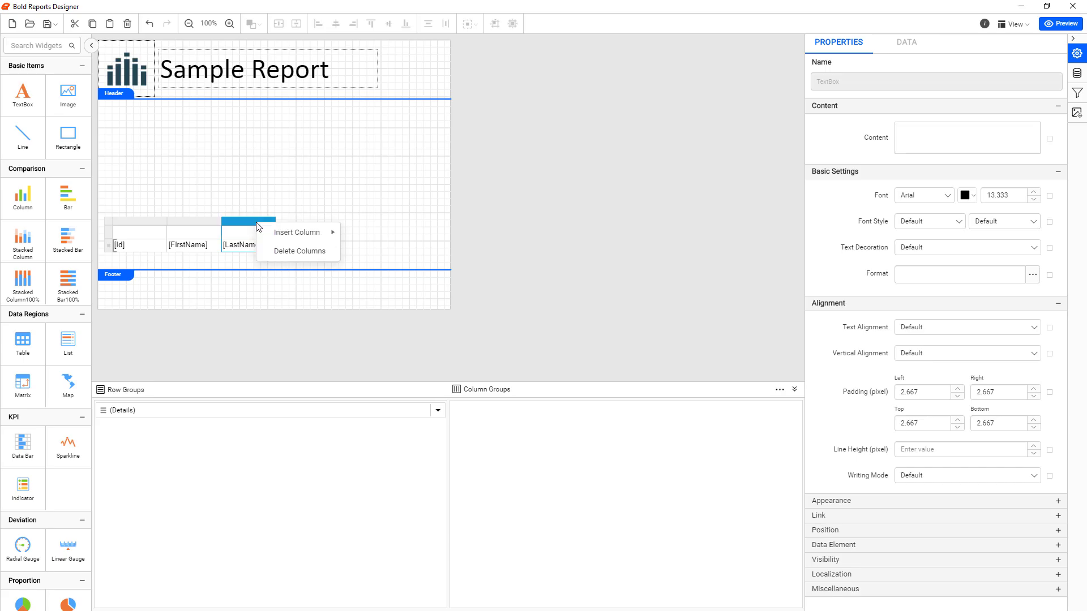
{"action": "mouse_move", "coordinate": [315, 235]}
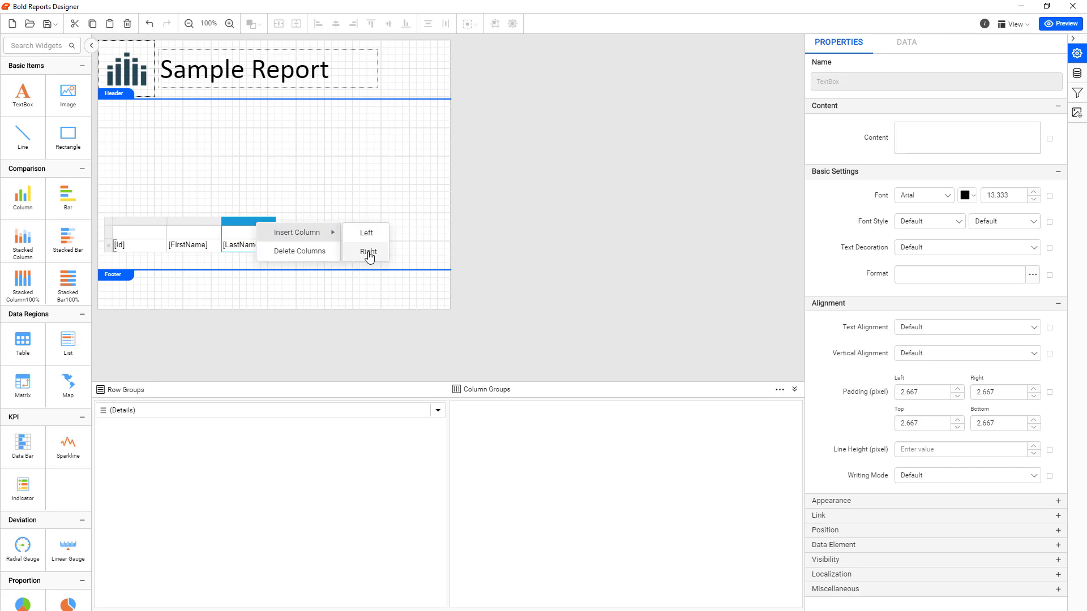
{"action": "left_click", "coordinate": [368, 252]}
{"action": "left_click", "coordinate": [324, 245]}
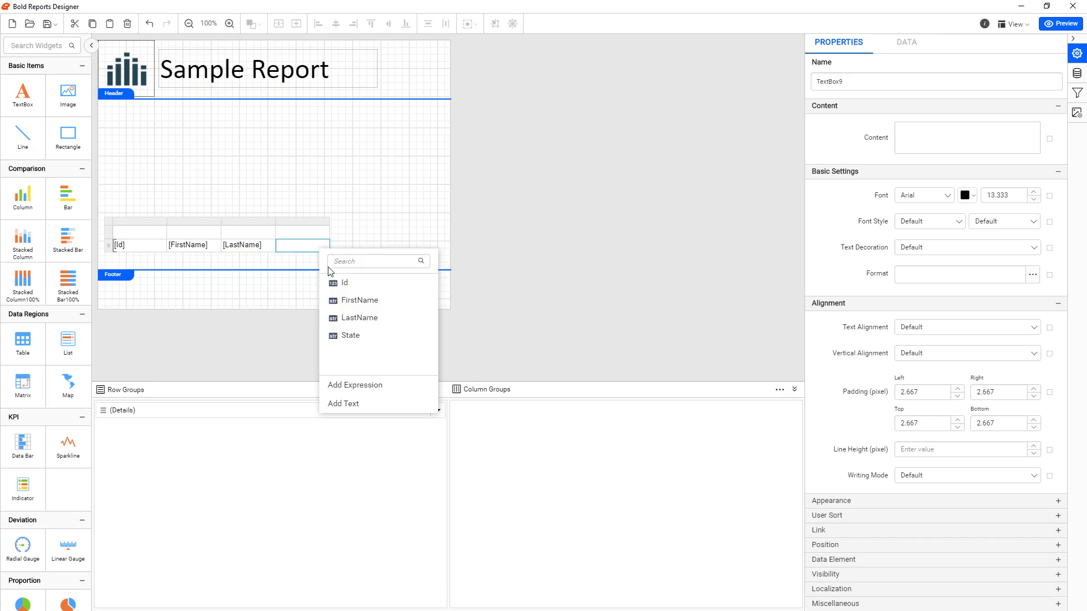
{"action": "left_click", "coordinate": [345, 334]}
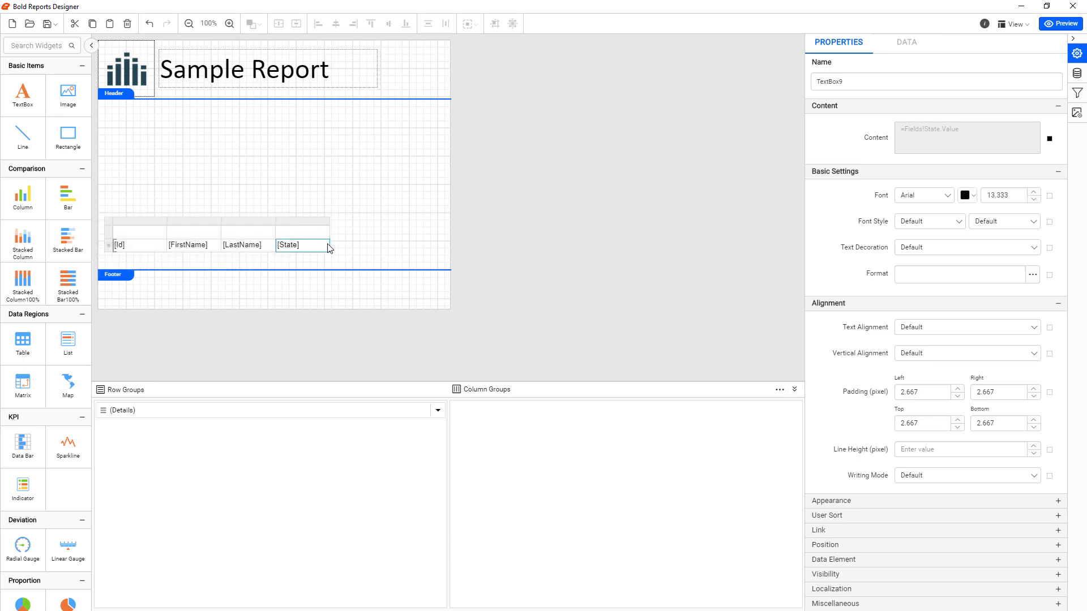
{"action": "left_click", "coordinate": [1058, 24]}
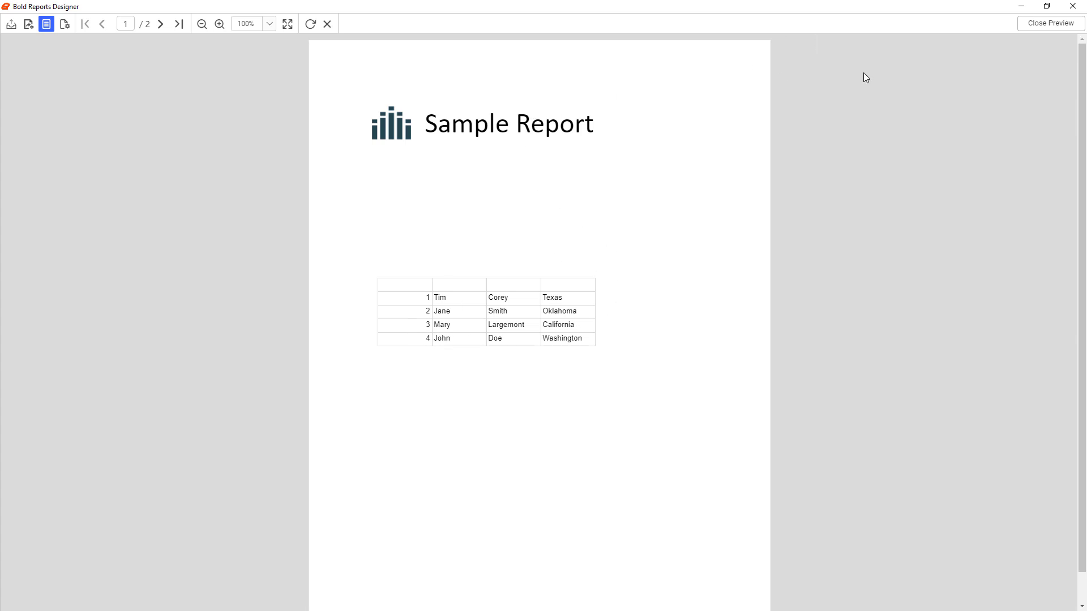
{"action": "left_click", "coordinate": [1049, 23]}
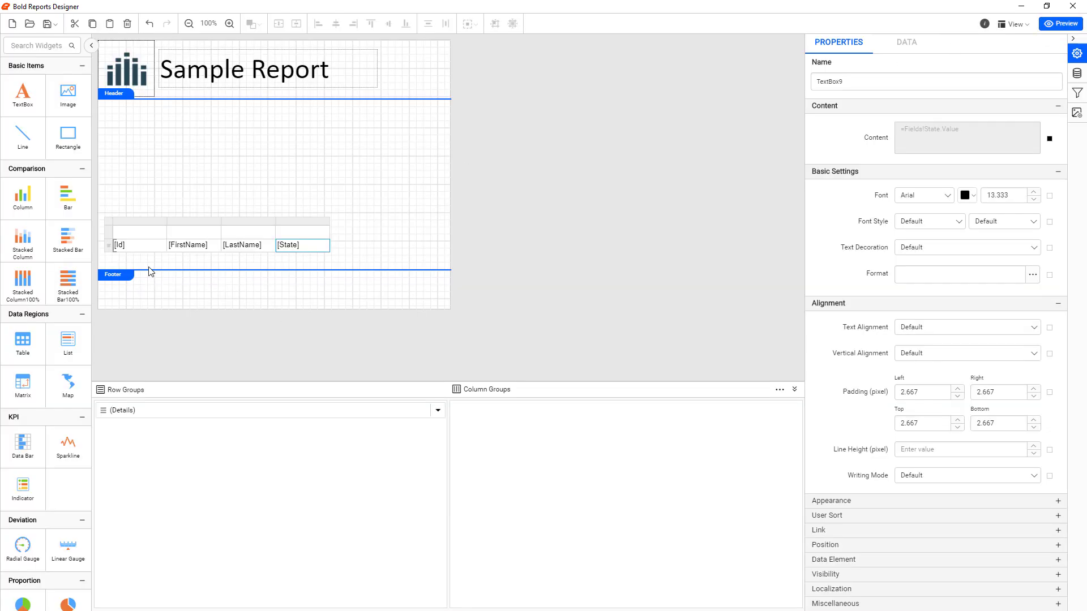
Add the header texts "Id" and "First Name" above the table's first two columns
{"action": "mouse_move", "coordinate": [133, 234]}
{"action": "left_click", "coordinate": [161, 233]}
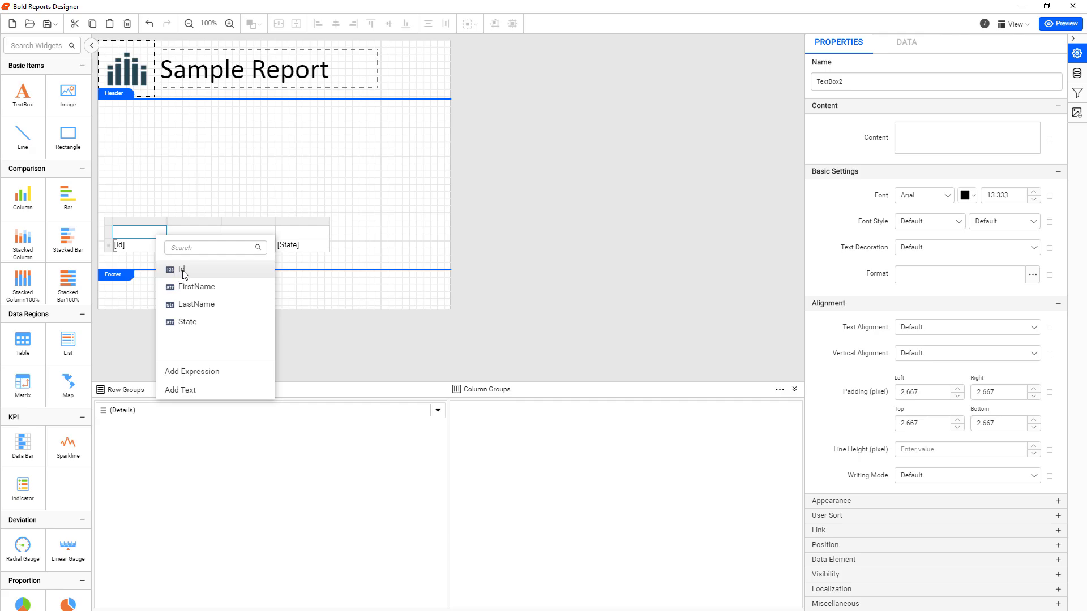
{"action": "left_click", "coordinate": [189, 391]}
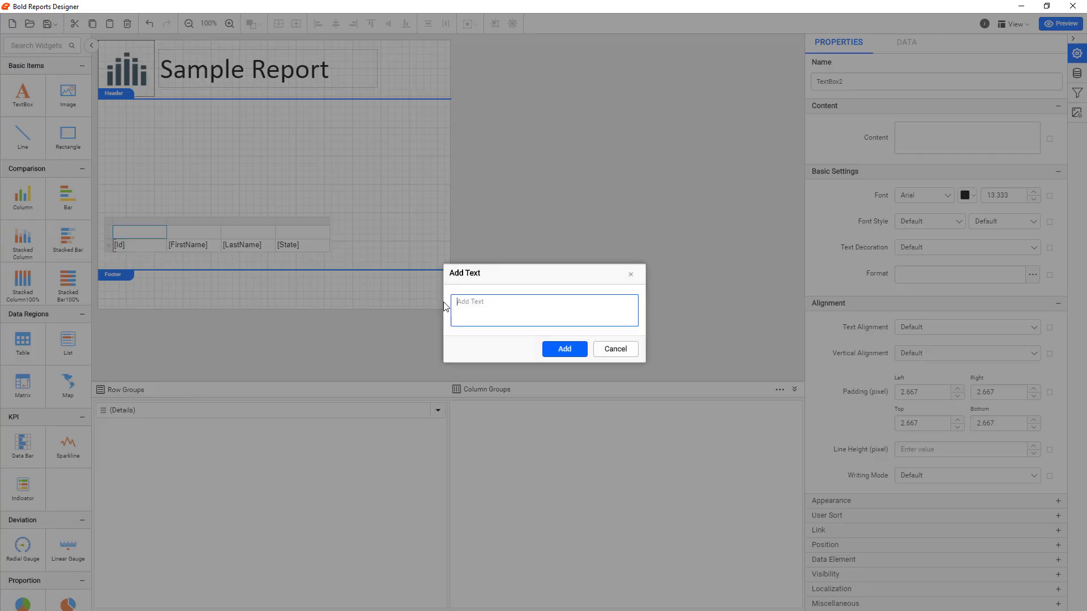
{"action": "type", "text": "Id"}
{"action": "left_click", "coordinate": [565, 348]}
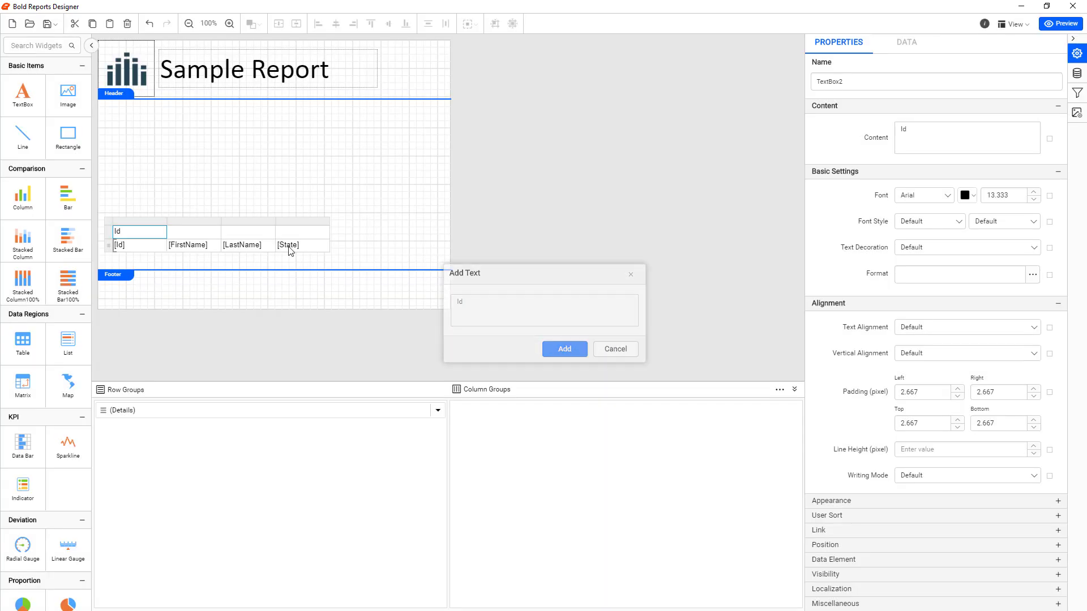
{"action": "left_click", "coordinate": [215, 231]}
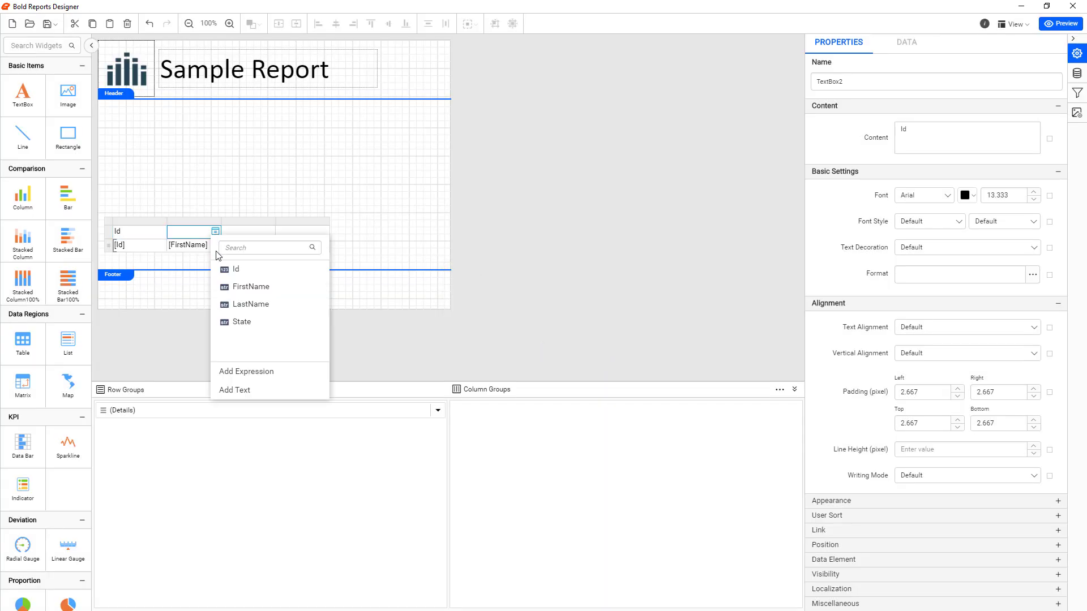
{"action": "left_click", "coordinate": [236, 390]}
{"action": "type", "text": "First Name"}
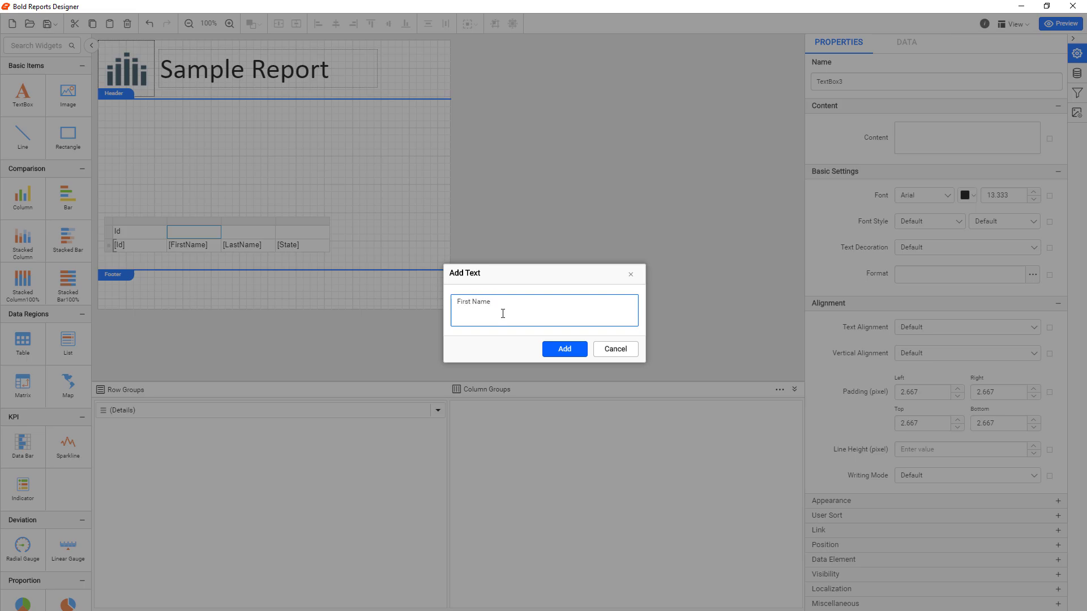
{"action": "left_click", "coordinate": [564, 349]}
Add the header texts "Last Name" and "State" above the table's last two columns
{"action": "left_click", "coordinate": [270, 231]}
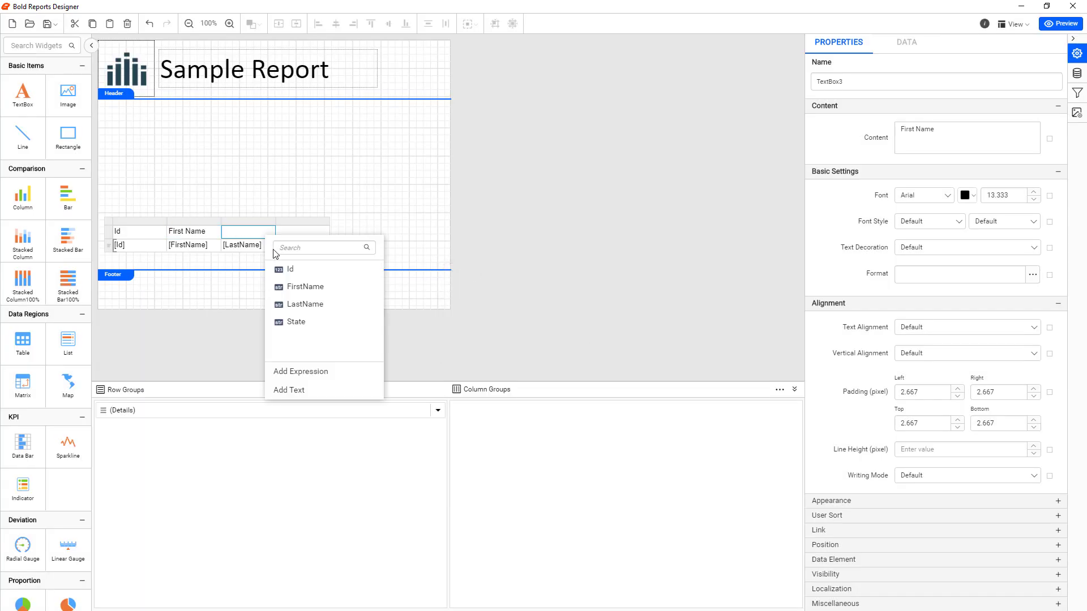
{"action": "left_click", "coordinate": [300, 390]}
{"action": "type", "text": "Las"}
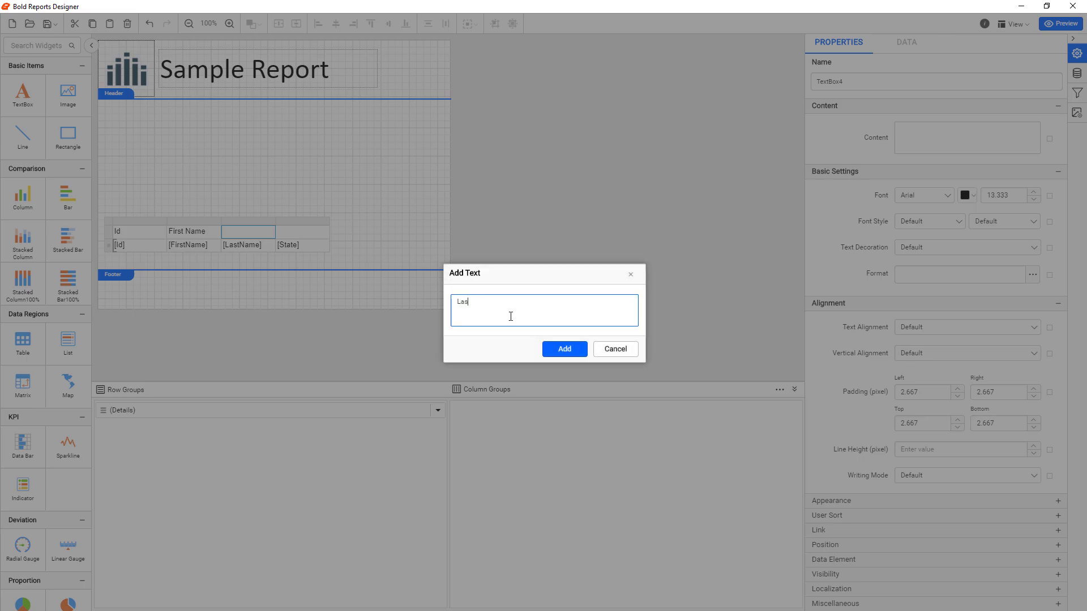
{"action": "type", "text": "t Name"}
{"action": "left_click", "coordinate": [551, 350]}
{"action": "left_click", "coordinate": [325, 232]}
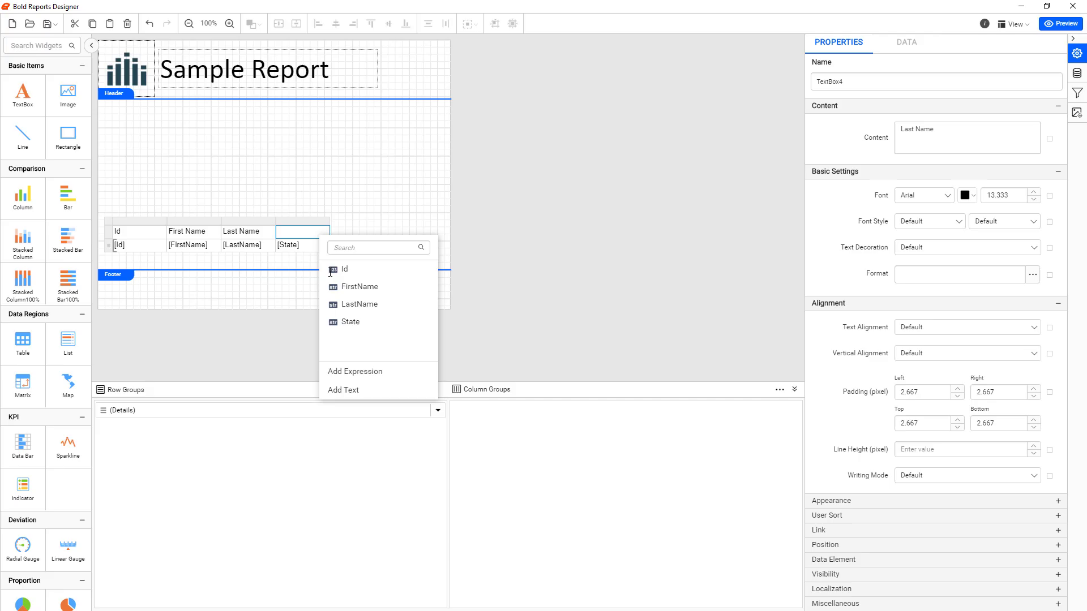
{"action": "left_click", "coordinate": [339, 390]}
{"action": "type", "text": "S"}
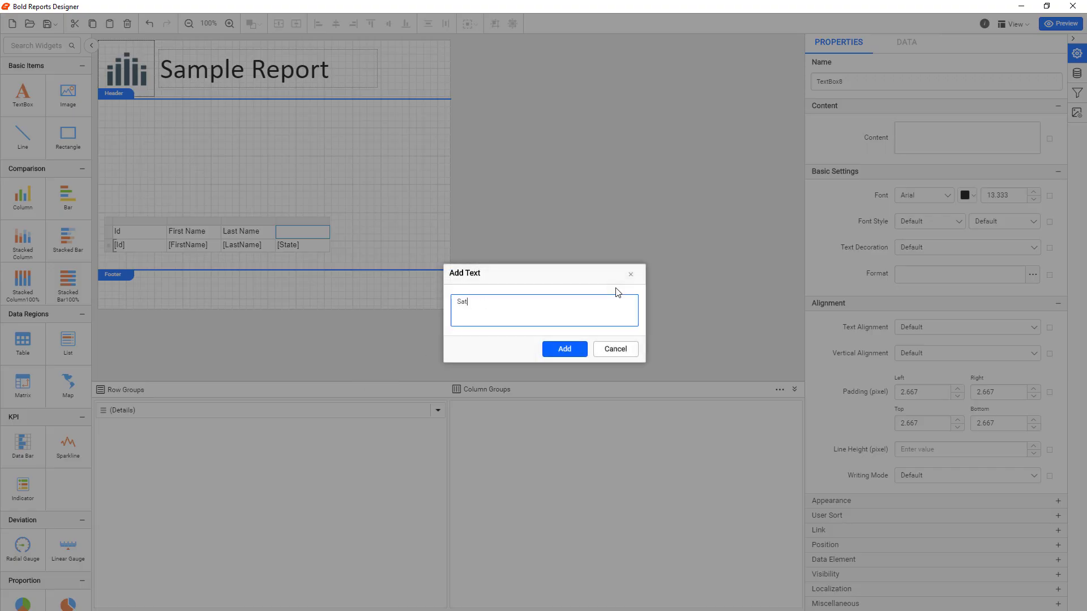
{"action": "type", "text": "tate"}
{"action": "left_click", "coordinate": [565, 348]}
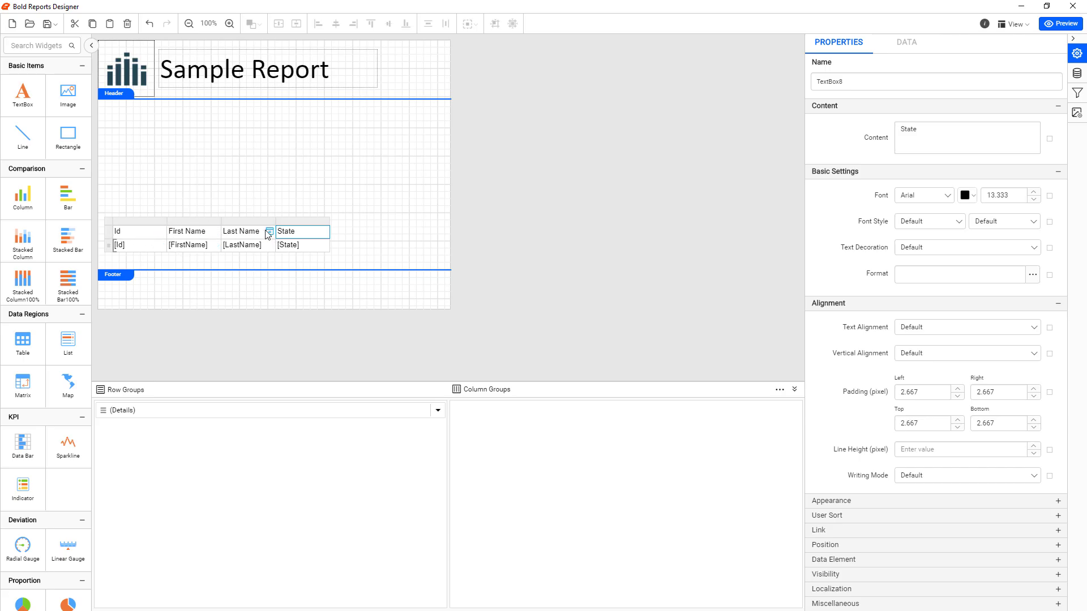
Set the font weight of the table's whole header row to Bold, keeping the Default font style
{"action": "left_click", "coordinate": [108, 233]}
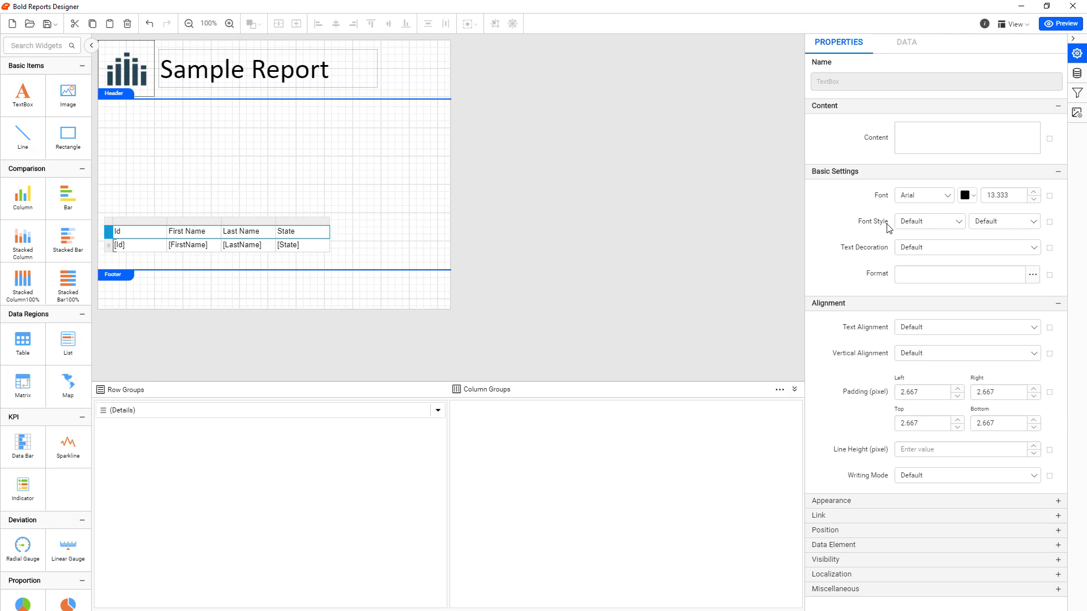
{"action": "left_click", "coordinate": [1034, 224]}
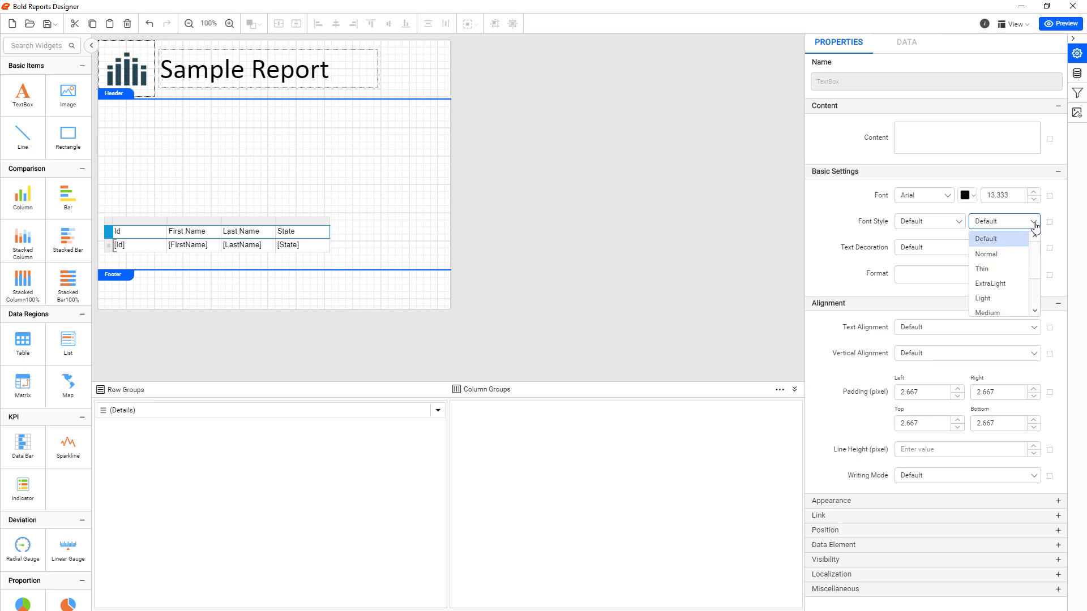
{"action": "scroll", "coordinate": [1019, 266], "scroll_direction": "down", "scroll_amount": 3}
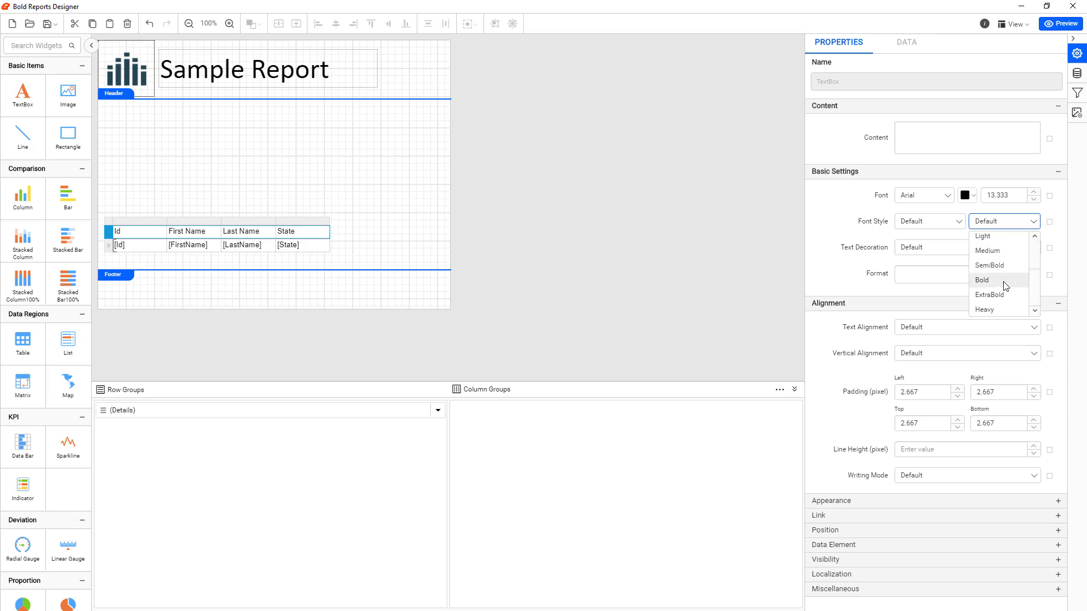
{"action": "left_click", "coordinate": [998, 283]}
{"action": "left_click", "coordinate": [957, 221]}
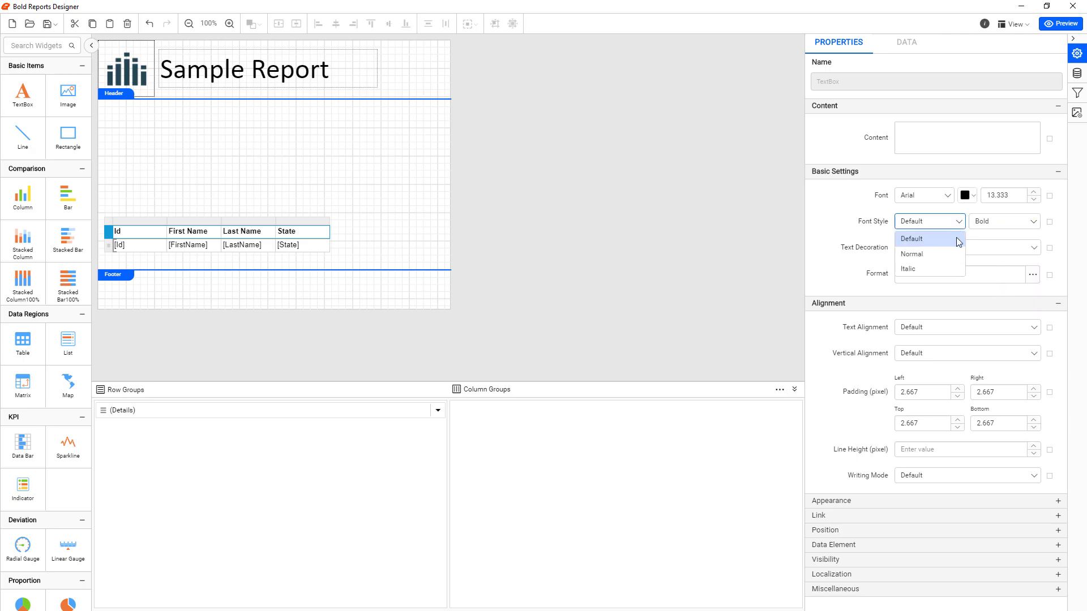
{"action": "left_click", "coordinate": [959, 222]}
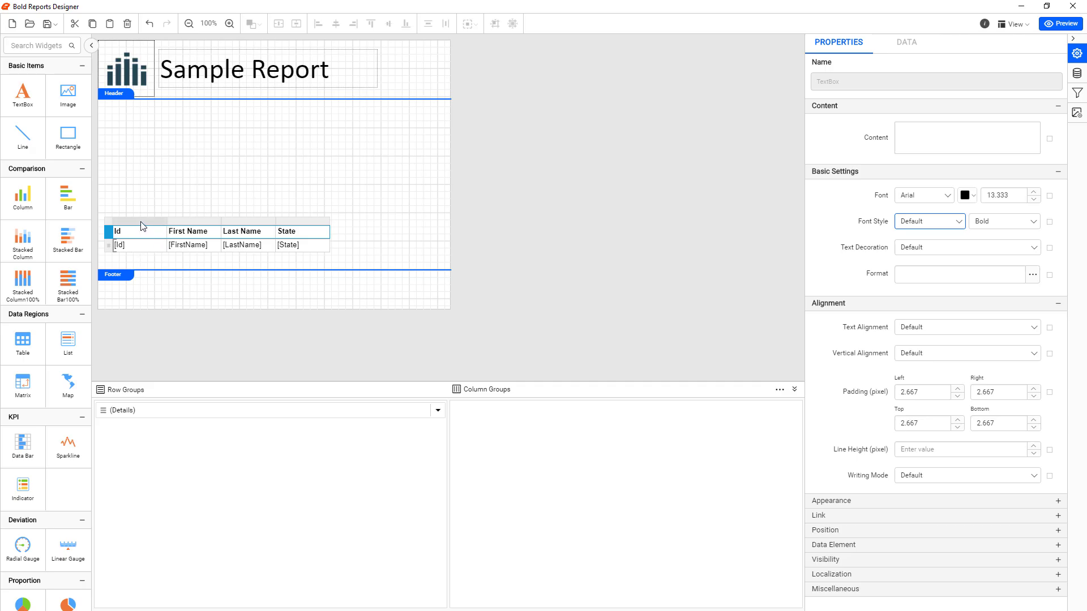
Set the text alignment of the table's whole Id column to Center
{"action": "left_click", "coordinate": [141, 222]}
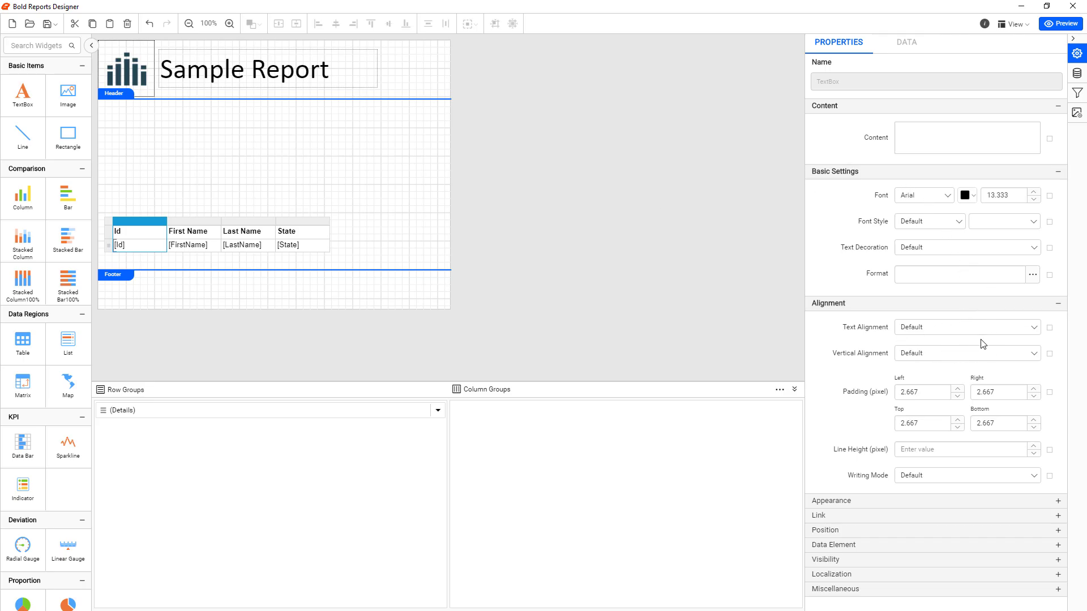
{"action": "left_click", "coordinate": [1033, 329]}
{"action": "left_click", "coordinate": [921, 376]}
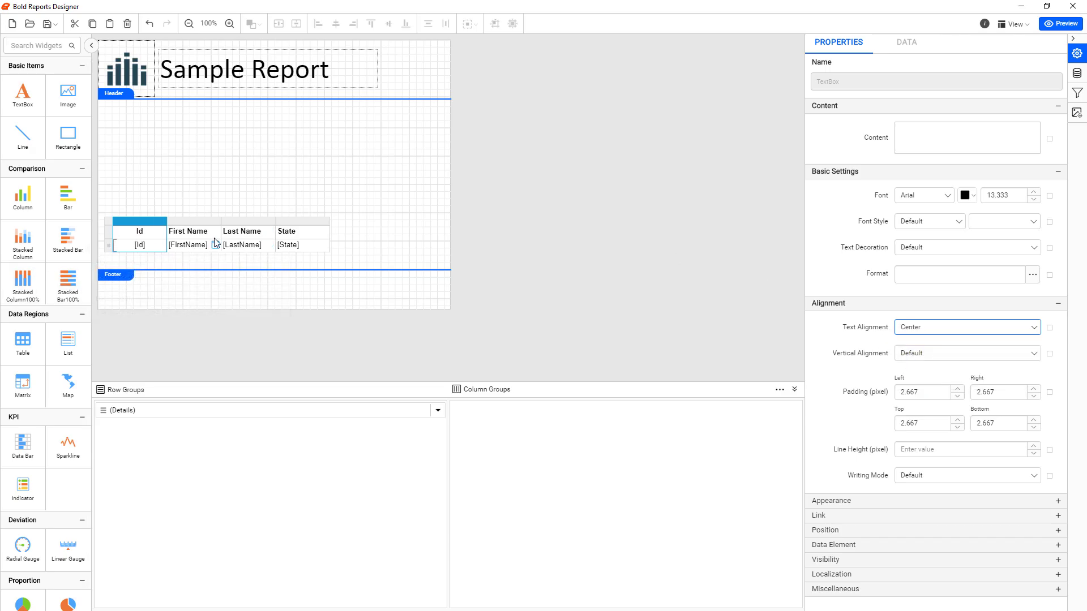
Widen the table's First Name, Last Name and State columns so the table covers more of the report width
{"action": "left_click_drag", "start_coordinate": [276, 222], "coordinate": [307, 222]}
{"action": "left_click_drag", "start_coordinate": [222, 221], "coordinate": [254, 220]}
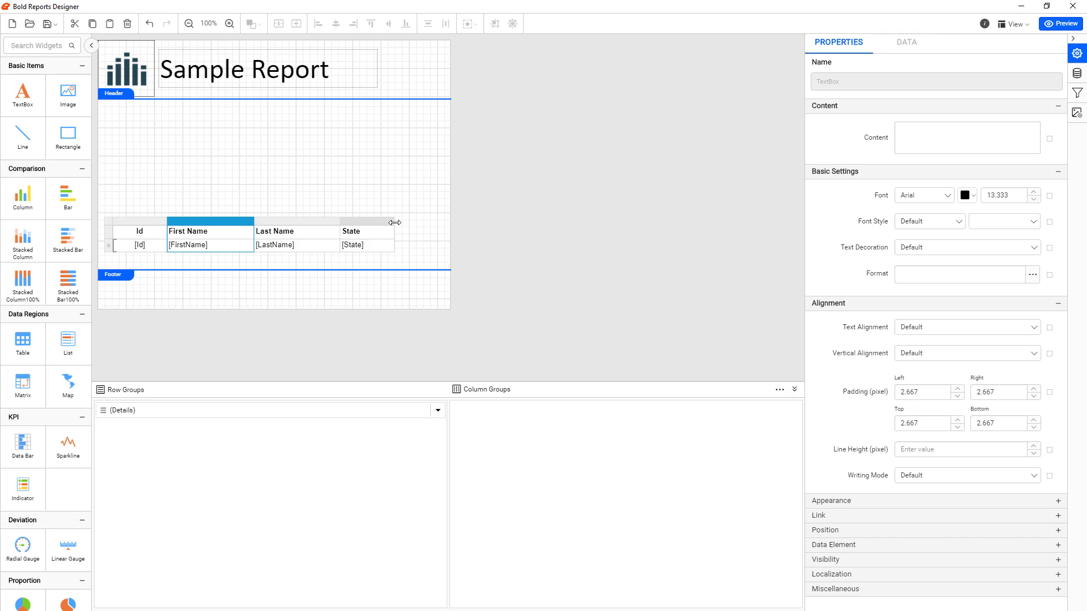
{"action": "mouse_move", "coordinate": [395, 221]}
{"action": "left_mouse_down"}
{"action": "mouse_move", "coordinate": [427, 219]}
{"action": "mouse_move", "coordinate": [408, 219]}
{"action": "left_mouse_up"}
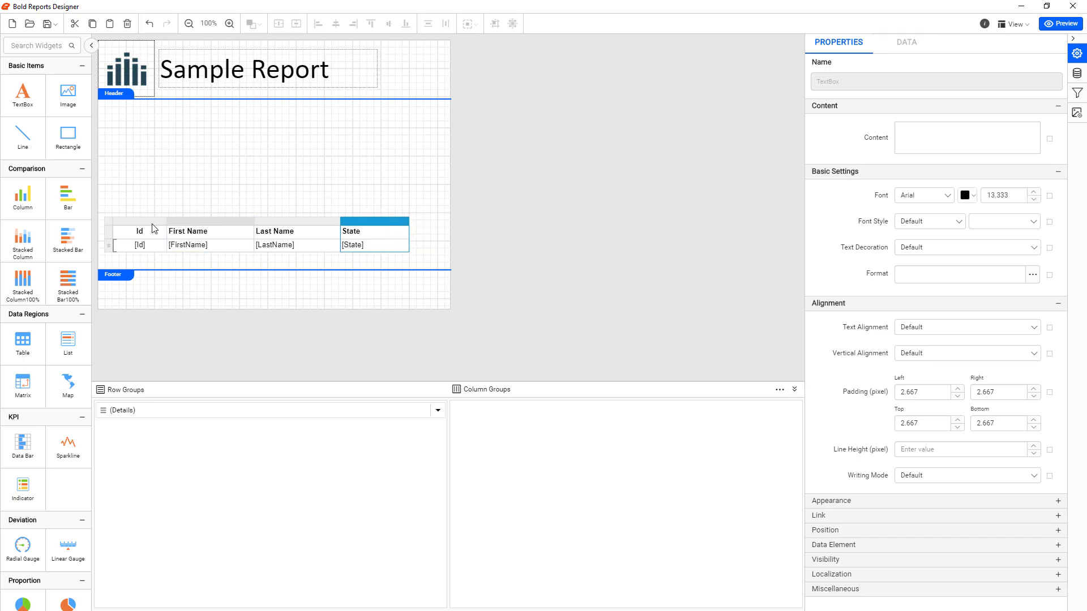
Move the whole table slightly right and down in the report body and check it in the report preview
{"action": "left_click", "coordinate": [109, 215]}
{"action": "left_click", "coordinate": [121, 231]}
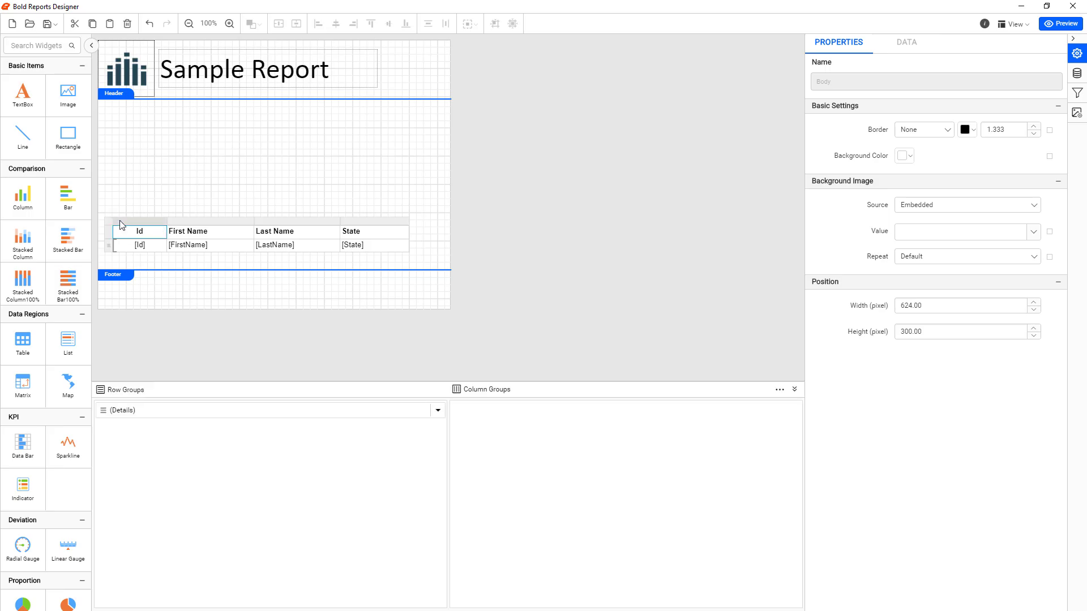
{"action": "left_click", "coordinate": [169, 263]}
{"action": "left_click", "coordinate": [115, 231]}
{"action": "left_click", "coordinate": [120, 221]}
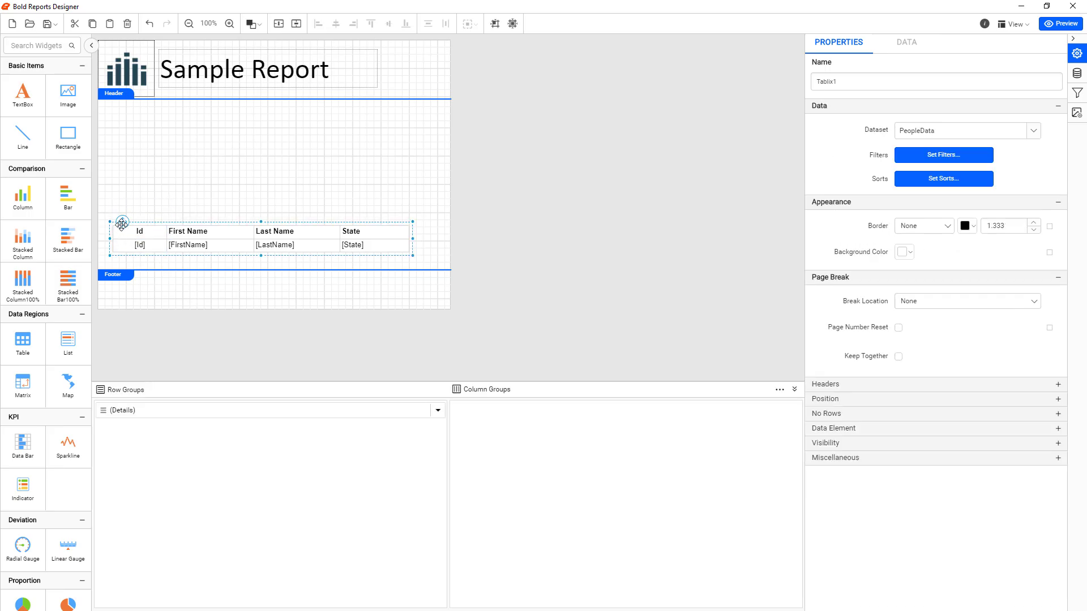
{"action": "mouse_move", "coordinate": [120, 221]}
{"action": "left_mouse_down"}
{"action": "mouse_move", "coordinate": [121, 235]}
{"action": "mouse_move", "coordinate": [121, 199]}
{"action": "mouse_move", "coordinate": [133, 190]}
{"action": "mouse_move", "coordinate": [130, 224]}
{"action": "left_mouse_up"}
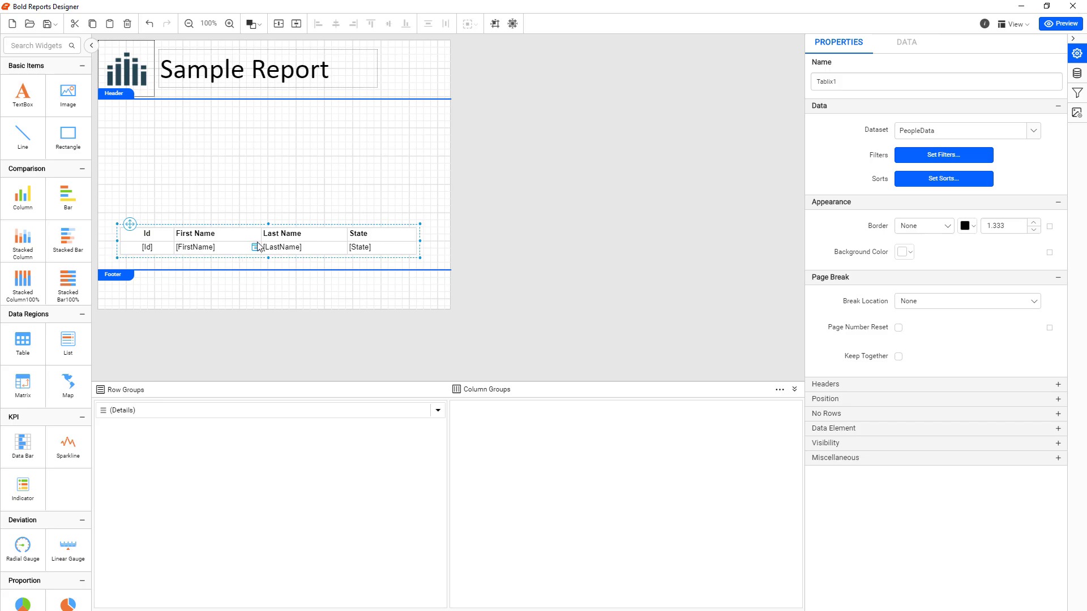
{"action": "left_click", "coordinate": [1056, 26]}
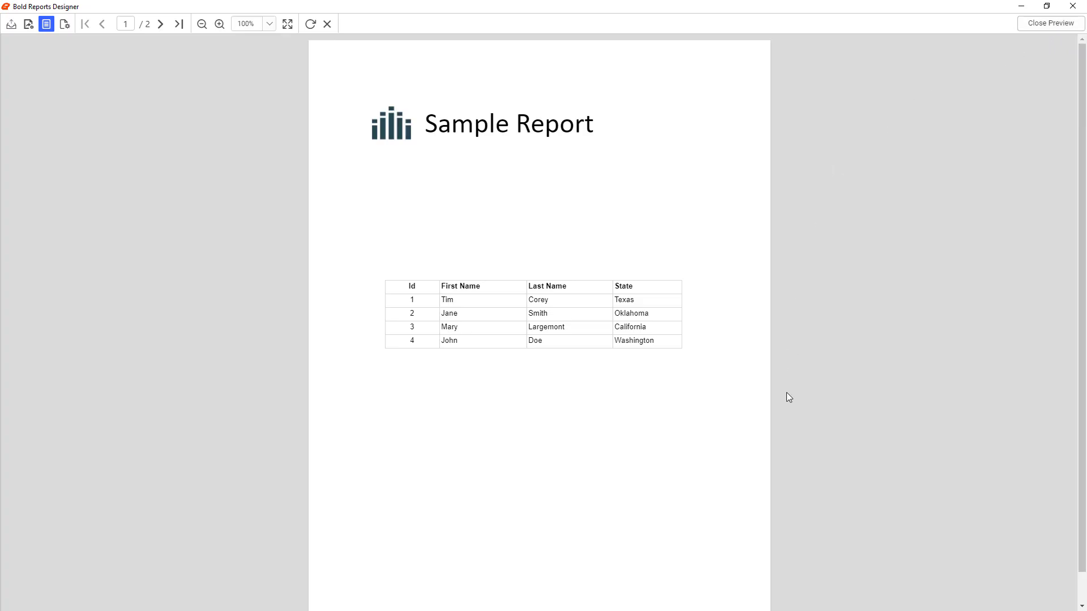
{"action": "left_click", "coordinate": [1036, 24]}
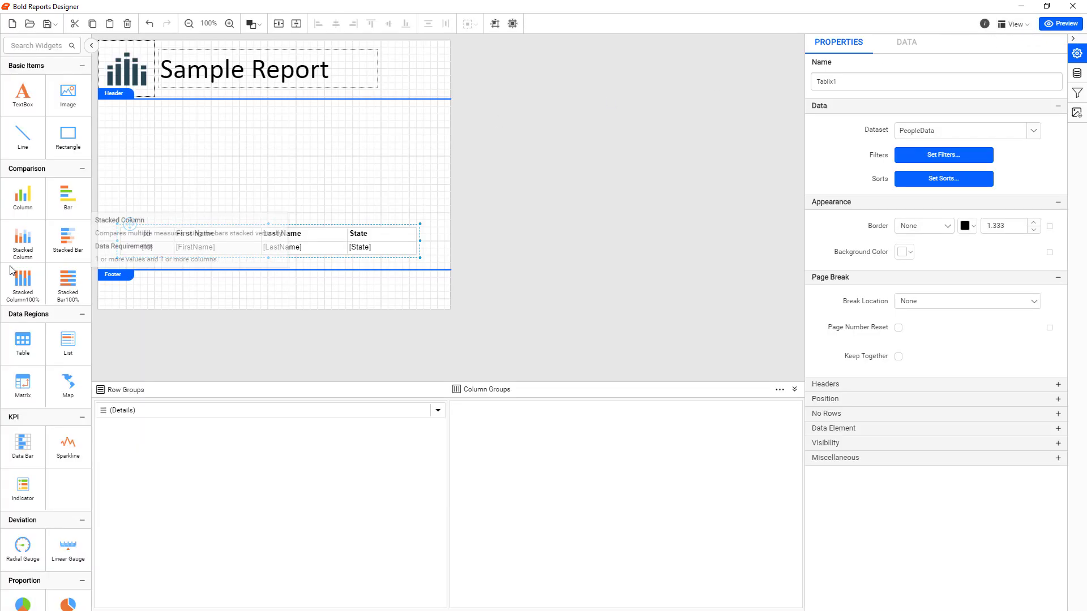
Select the table's entire header row and readjust its height slightly
{"action": "left_click", "coordinate": [132, 233]}
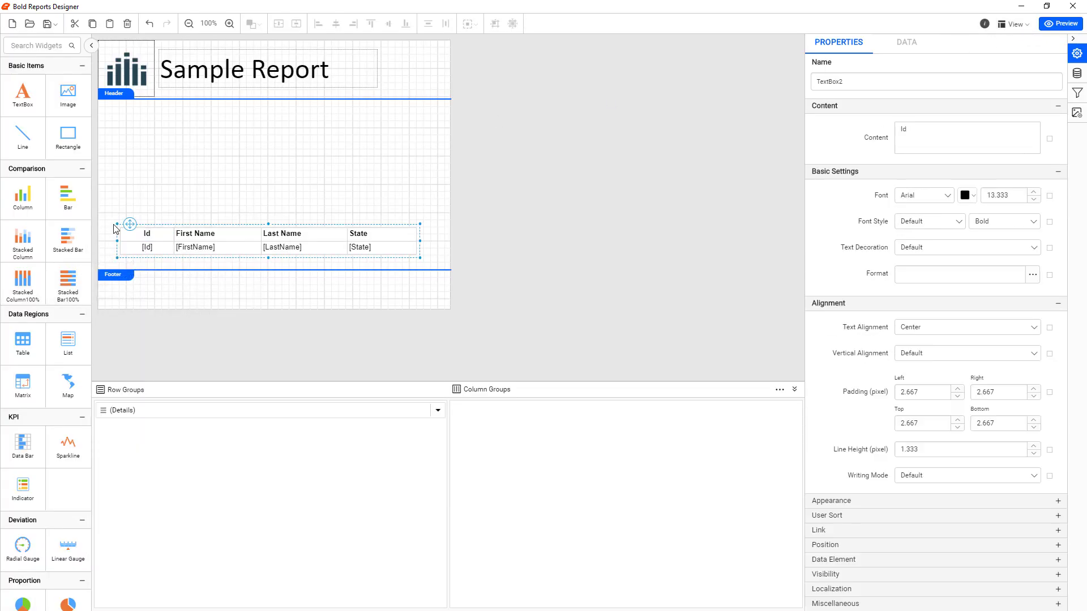
{"action": "left_click", "coordinate": [116, 234]}
{"action": "left_click", "coordinate": [124, 234]}
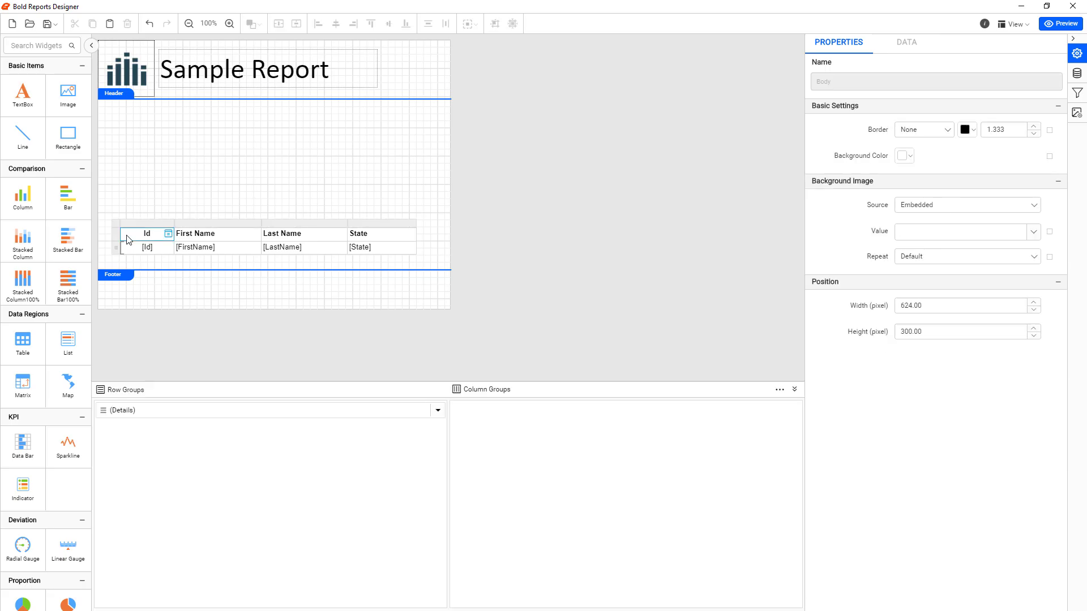
{"action": "left_click", "coordinate": [115, 234]}
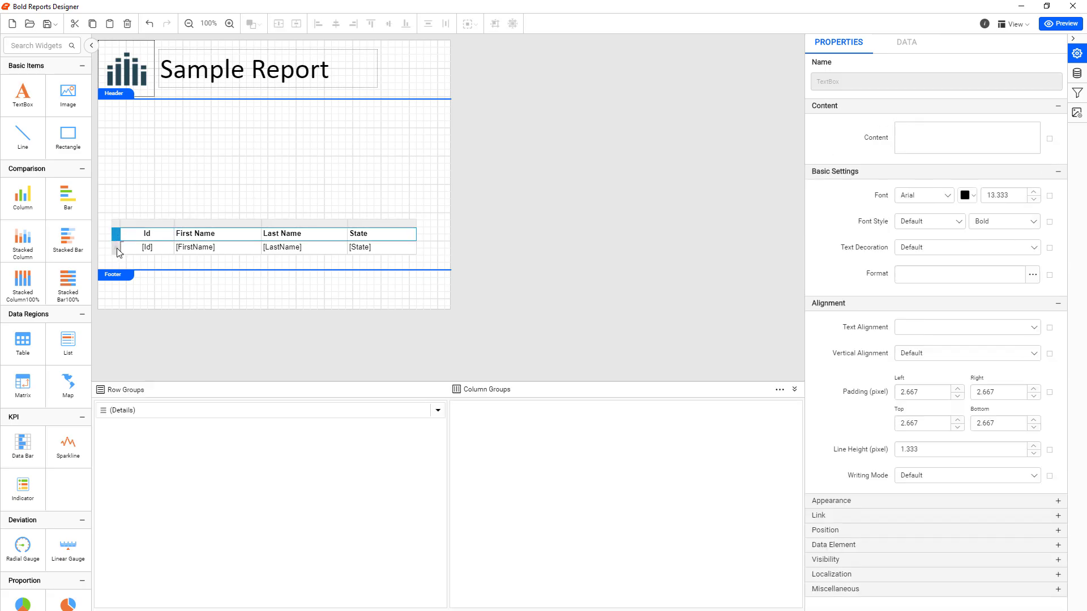
{"action": "left_click", "coordinate": [117, 248]}
{"action": "left_click", "coordinate": [117, 234]}
{"action": "left_click", "coordinate": [116, 246]}
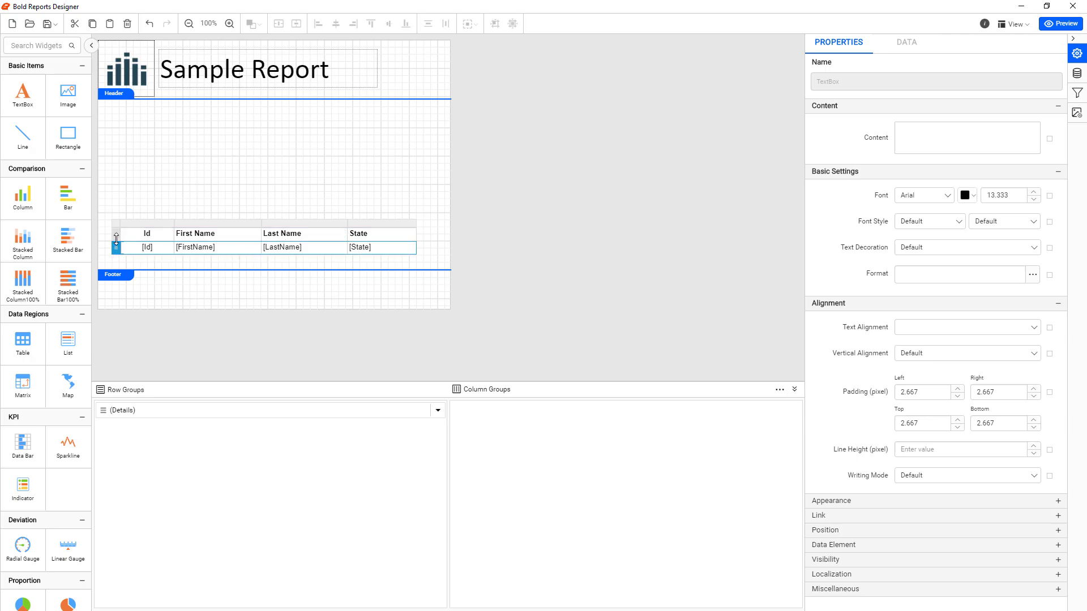
{"action": "left_click", "coordinate": [116, 235]}
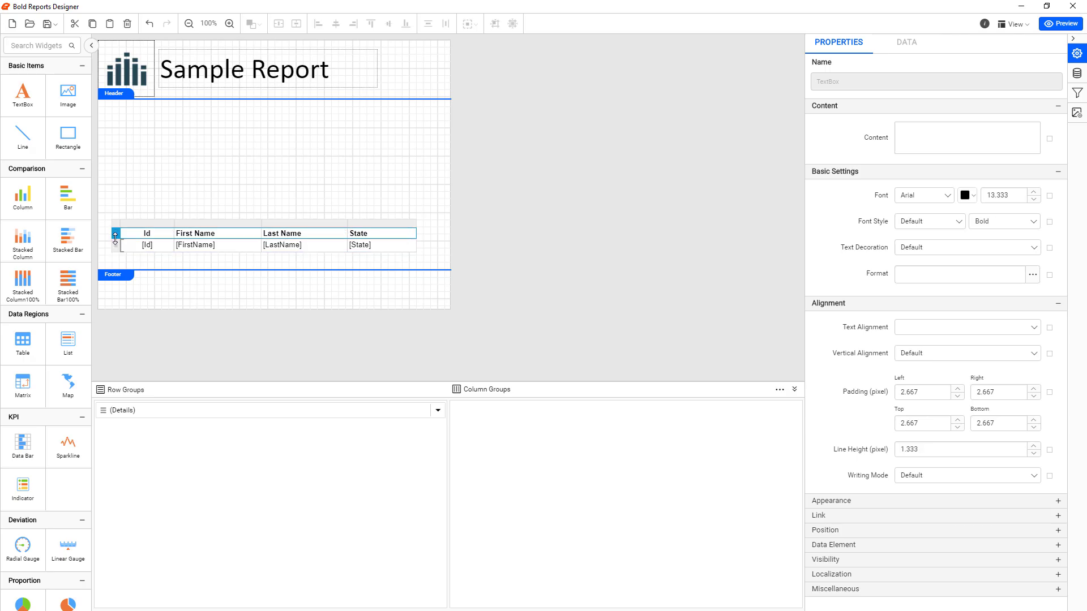
{"action": "left_click_drag", "start_coordinate": [116, 238], "coordinate": [115, 240]}
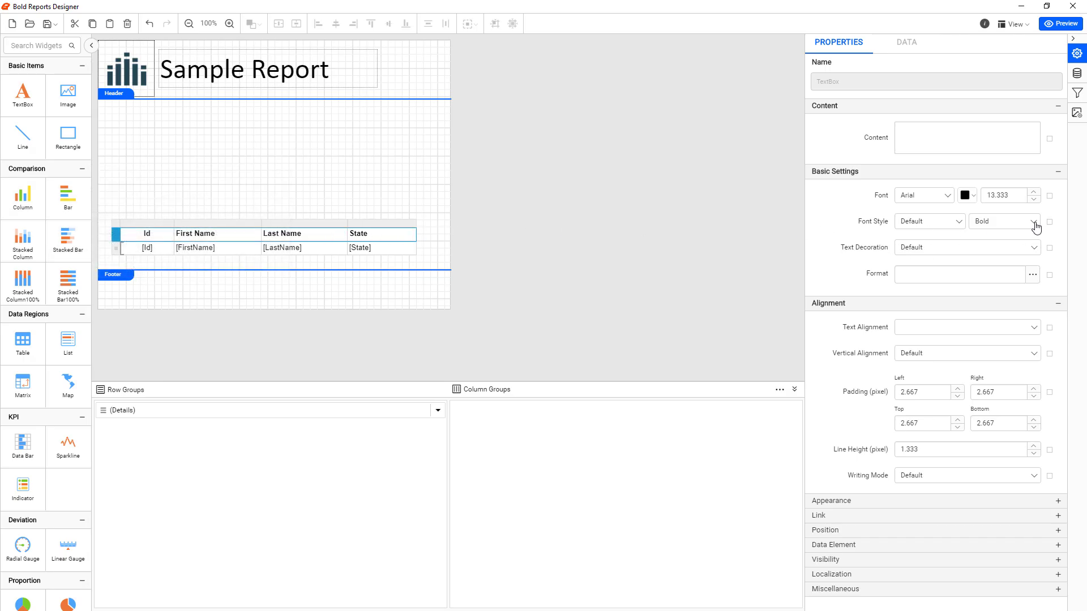
Try a font size of 20 on the table's header row and settle on 16
{"action": "left_click", "coordinate": [1012, 196]}
{"action": "type", "text": "20"}
{"action": "key", "text": "Return"}
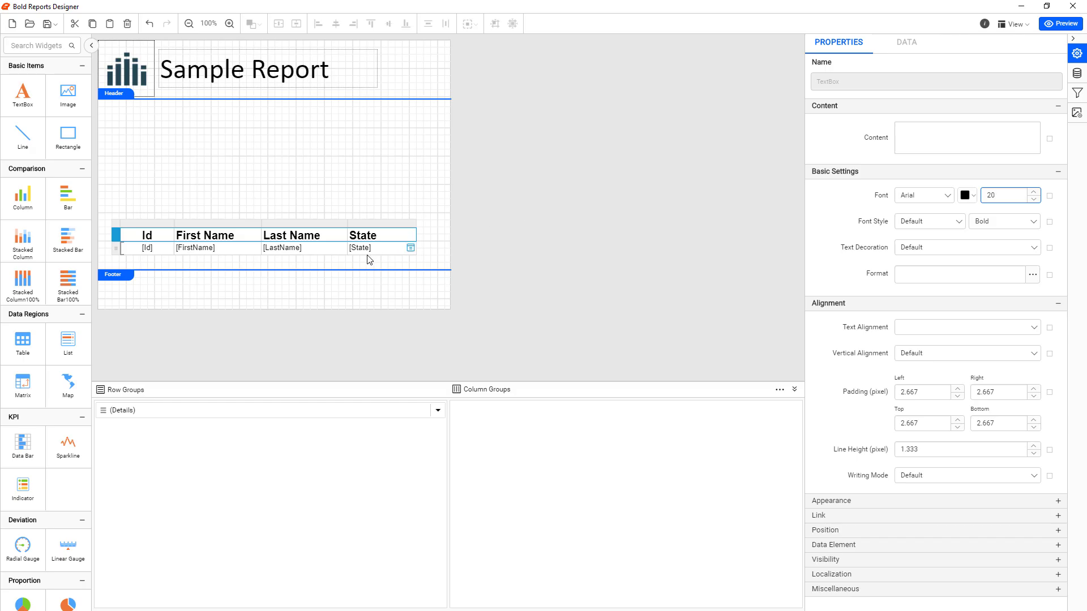
{"action": "left_click", "coordinate": [980, 195]}
{"action": "key", "text": "Return"}
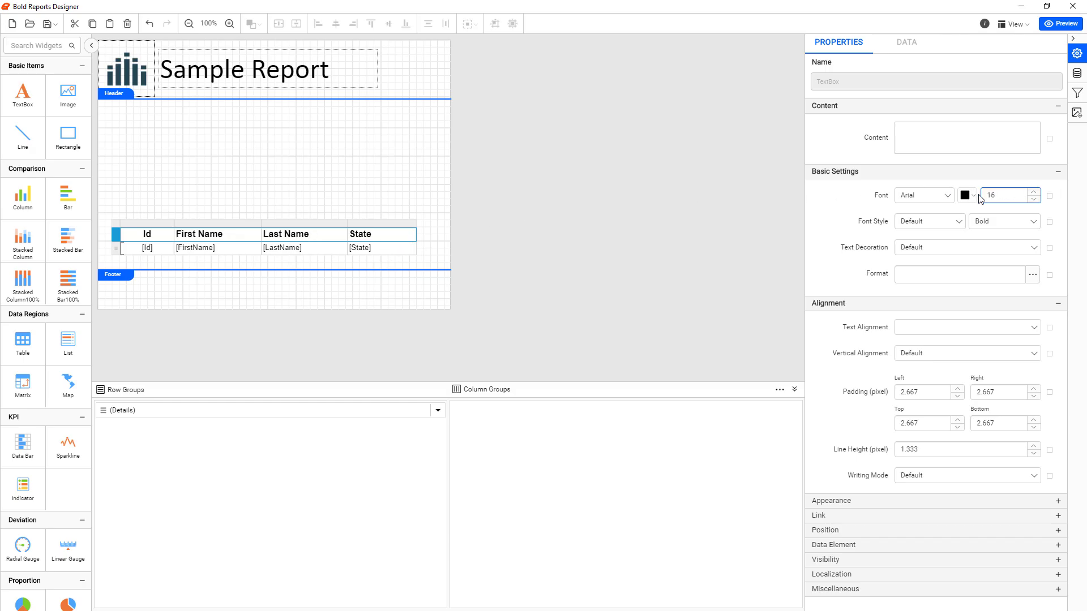
Set the font size of the table's whole data row to 16
{"action": "left_click", "coordinate": [115, 248]}
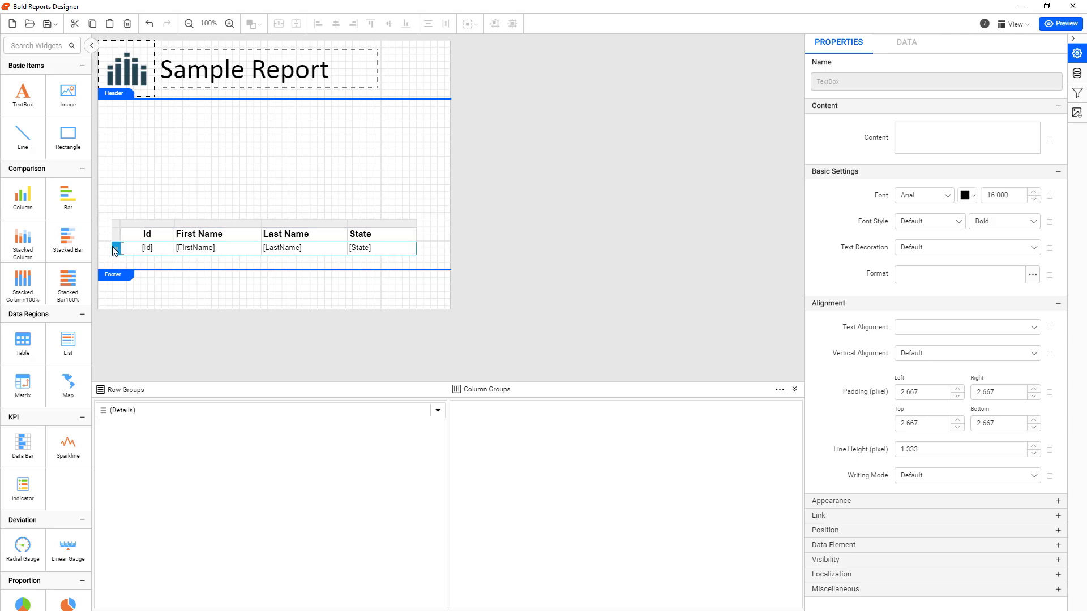
{"action": "left_click", "coordinate": [999, 196]}
{"action": "type", "text": "16"}
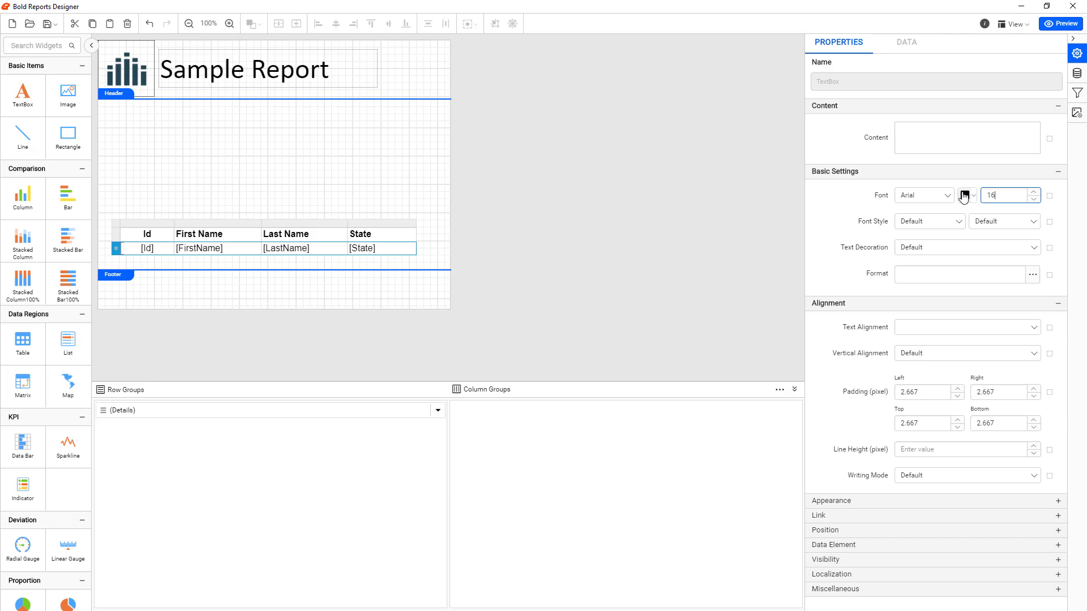
{"action": "left_click", "coordinate": [338, 185]}
{"action": "left_click", "coordinate": [380, 243]}
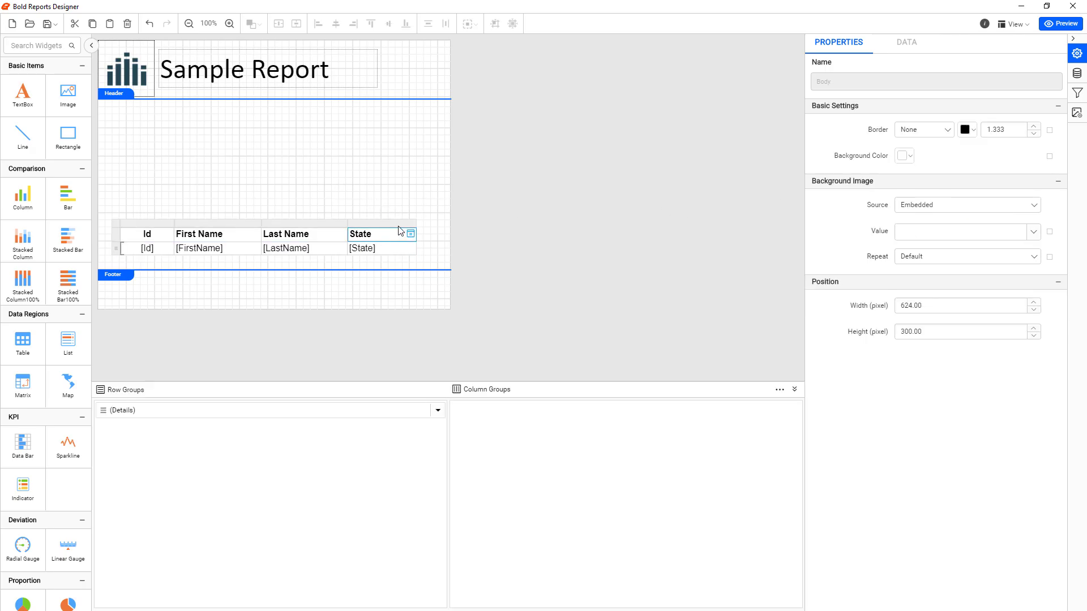
Widen the State, Last Name and First Name columns further to suit the larger text
{"action": "mouse_move", "coordinate": [416, 223]}
{"action": "left_mouse_down"}
{"action": "mouse_move", "coordinate": [433, 223]}
{"action": "mouse_move", "coordinate": [424, 223]}
{"action": "left_mouse_up"}
{"action": "left_click_drag", "start_coordinate": [347, 225], "coordinate": [368, 223]}
{"action": "left_click", "coordinate": [267, 223]}
{"action": "left_click_drag", "start_coordinate": [267, 222], "coordinate": [274, 223]}
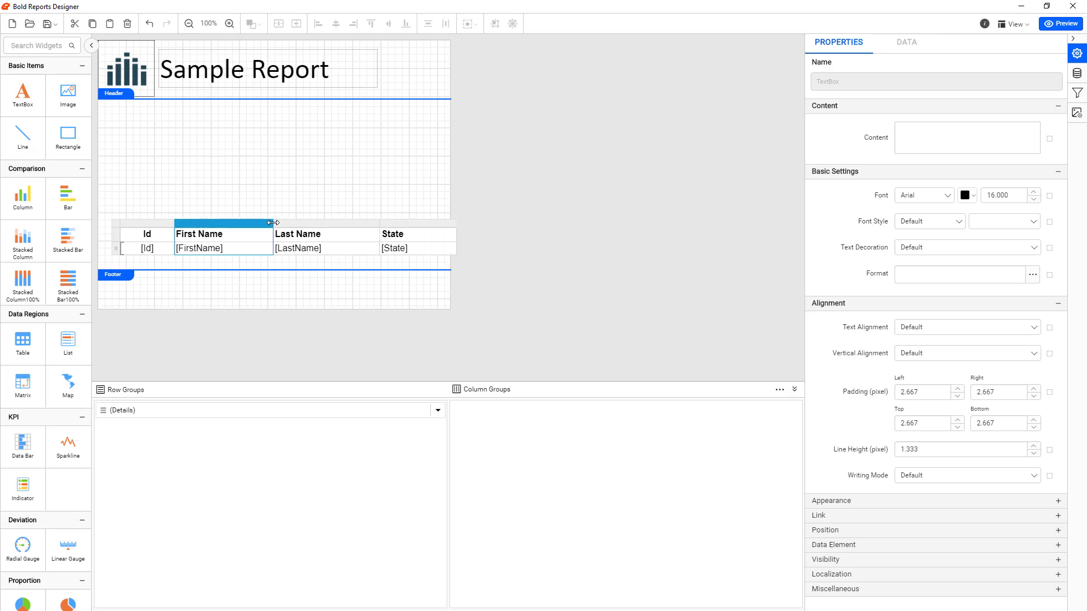
Move the table left and slightly down so that it sits within the width of the report body
{"action": "left_click", "coordinate": [121, 223]}
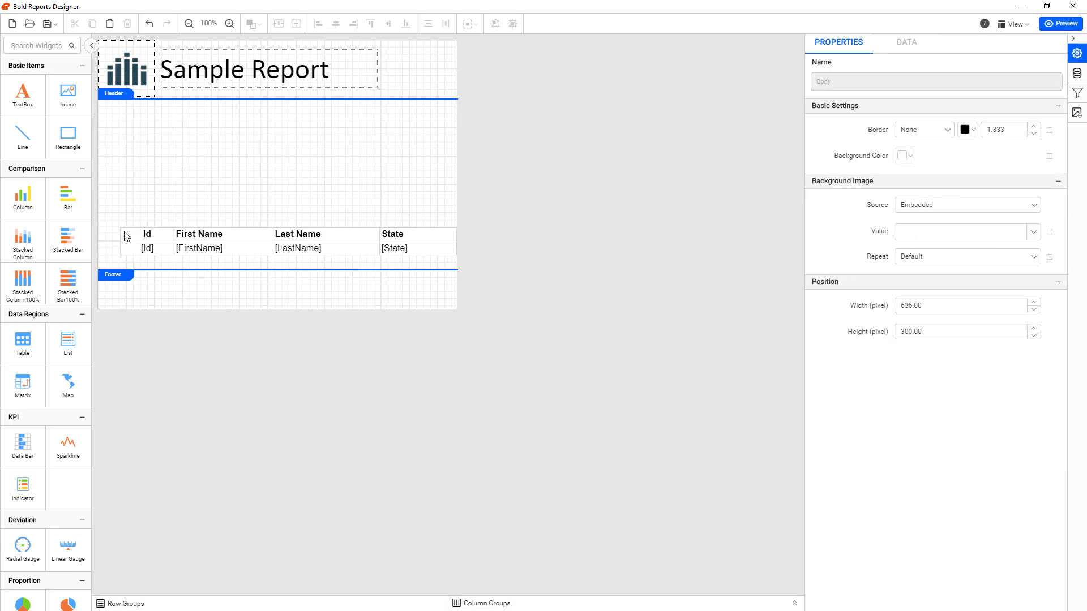
{"action": "left_click", "coordinate": [126, 235]}
{"action": "left_click", "coordinate": [116, 224]}
{"action": "left_click_drag", "start_coordinate": [129, 223], "coordinate": [117, 227]}
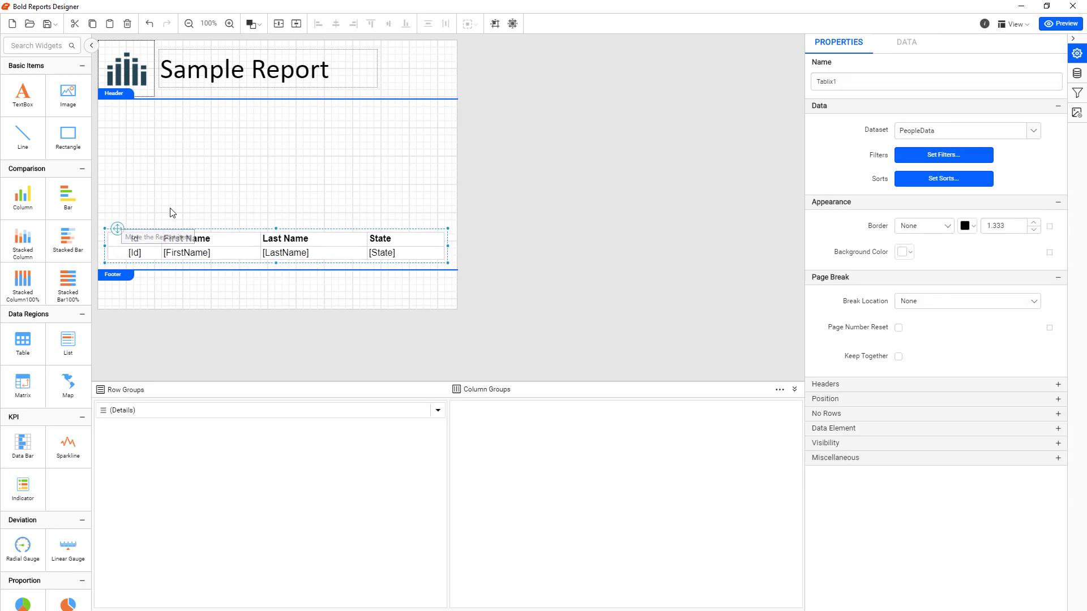
{"action": "left_click", "coordinate": [244, 204]}
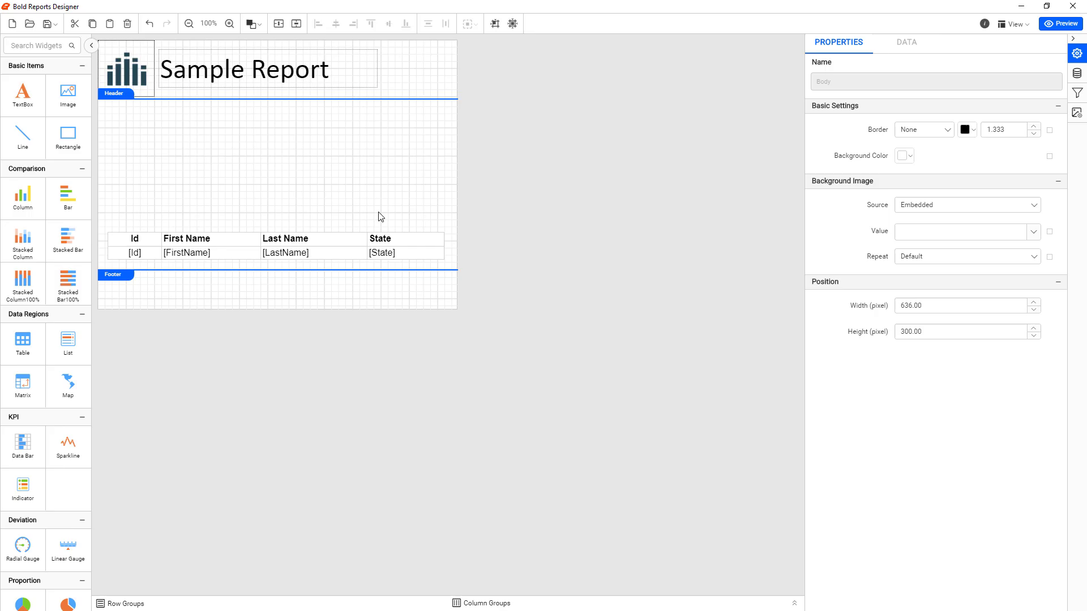
Preview the report, compare it with and without print layout, and check its pages before returning to the design
{"action": "left_click", "coordinate": [1060, 24]}
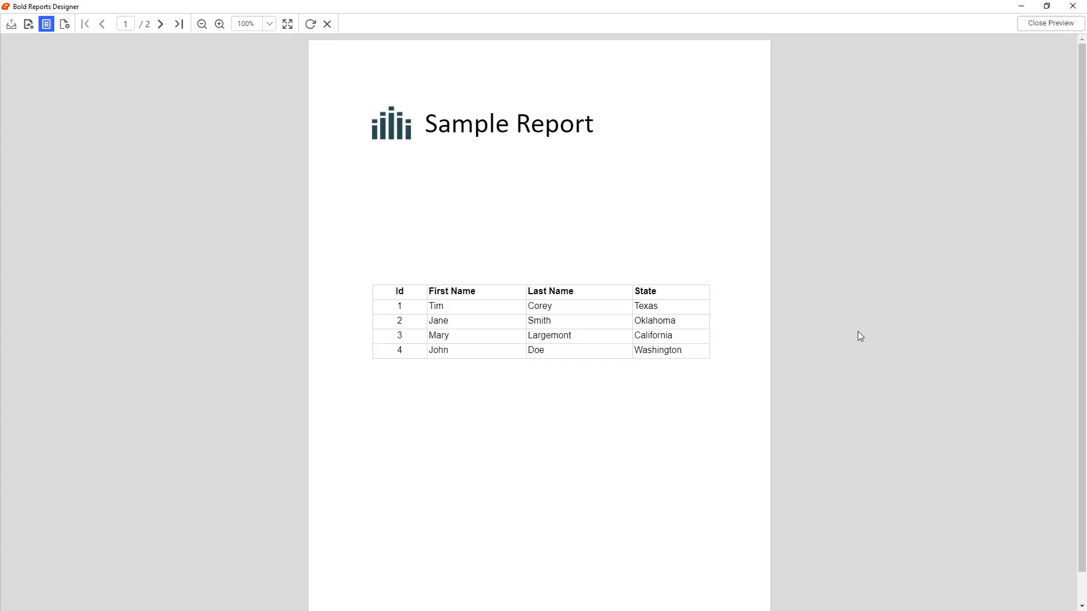
{"action": "left_click", "coordinate": [45, 25]}
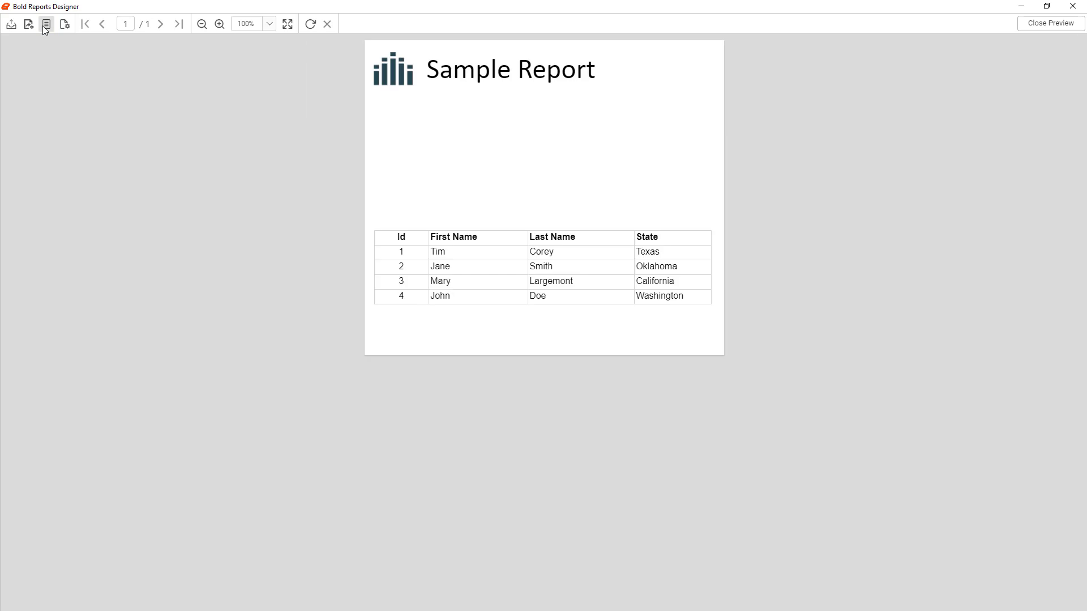
{"action": "left_click", "coordinate": [46, 25]}
{"action": "left_click", "coordinate": [158, 28]}
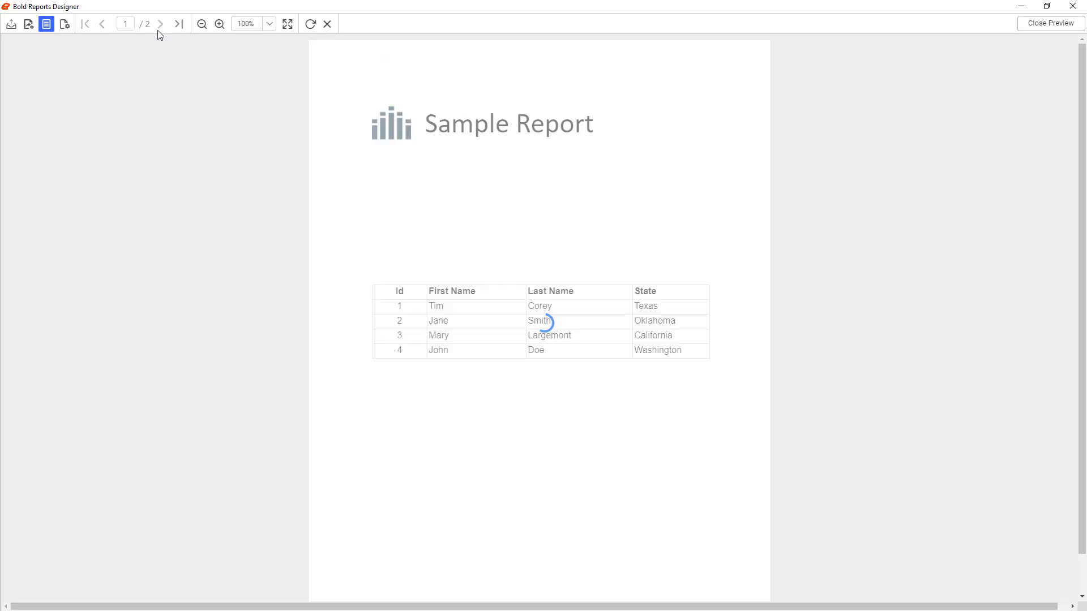
{"action": "left_click", "coordinate": [103, 25]}
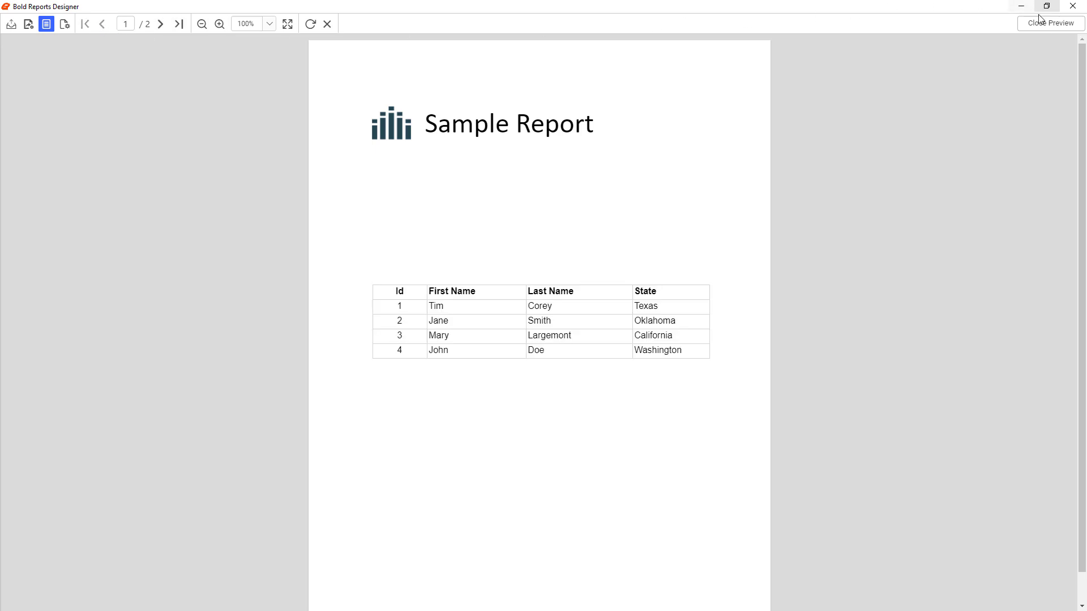
{"action": "left_click", "coordinate": [1042, 31]}
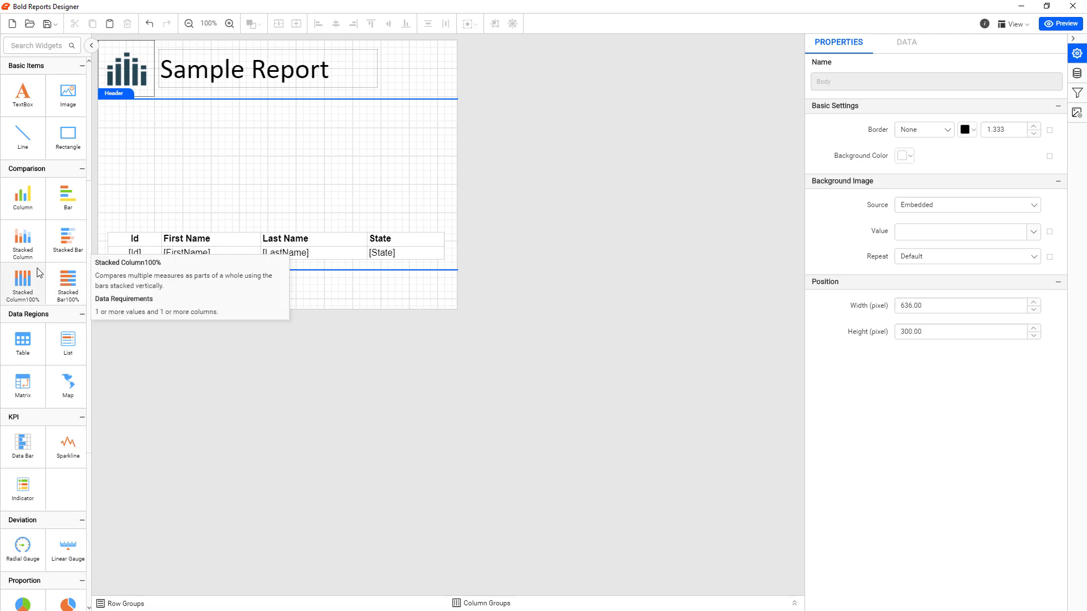
Insert a pie chart at the top of the report body and extend the body downward to make room
{"action": "scroll", "coordinate": [40, 281], "scroll_direction": "down", "scroll_amount": 5}
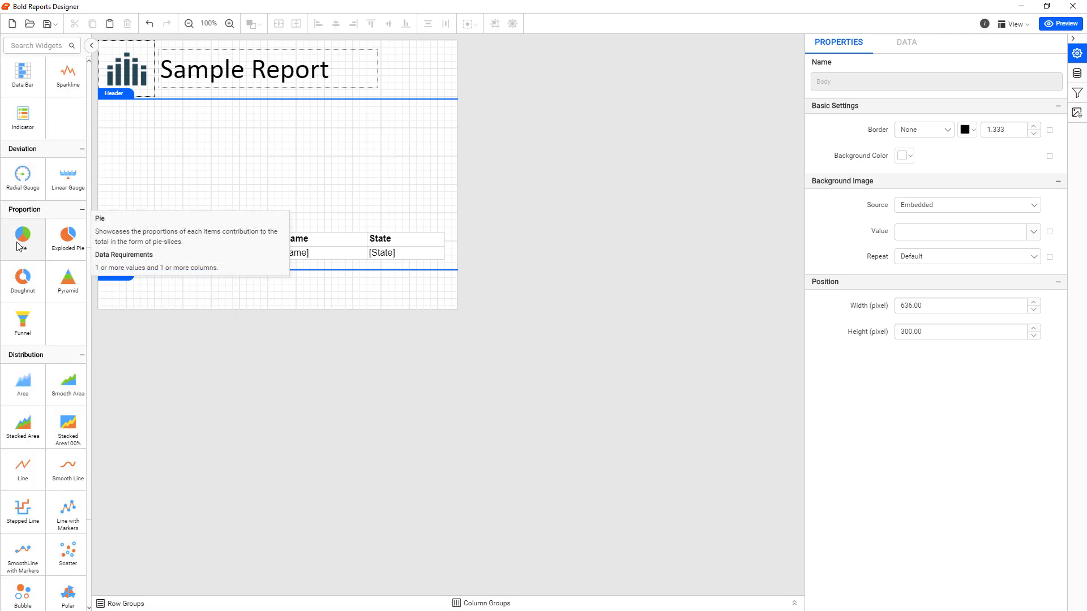
{"action": "mouse_move", "coordinate": [22, 235]}
{"action": "left_mouse_down"}
{"action": "mouse_move", "coordinate": [85, 214]}
{"action": "mouse_move", "coordinate": [226, 129]}
{"action": "mouse_move", "coordinate": [194, 107]}
{"action": "mouse_move", "coordinate": [201, 100]}
{"action": "mouse_move", "coordinate": [185, 100]}
{"action": "left_mouse_up"}
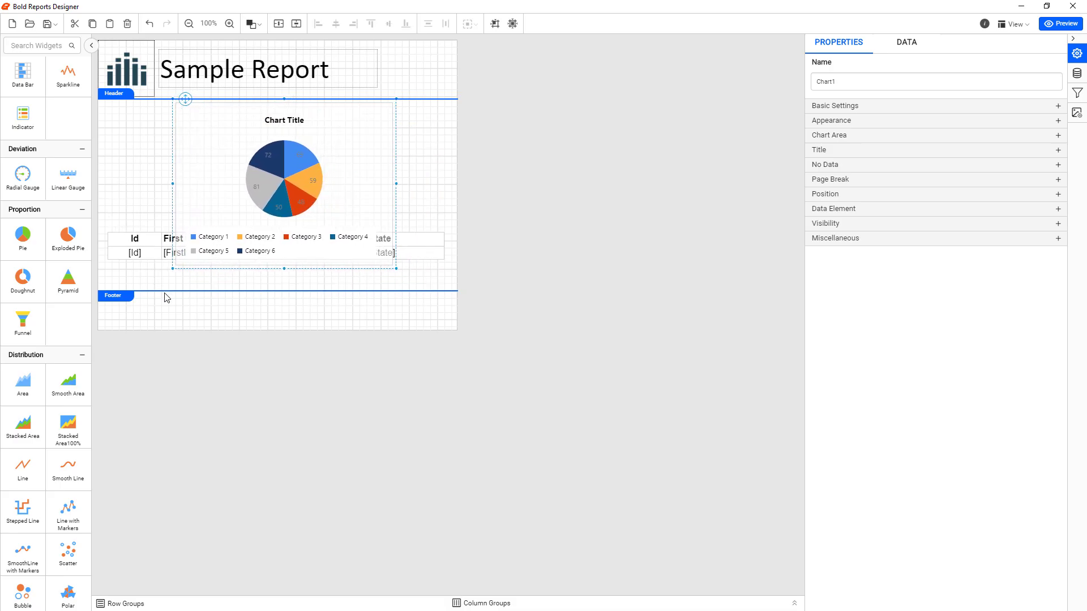
{"action": "left_click_drag", "start_coordinate": [173, 294], "coordinate": [164, 326]}
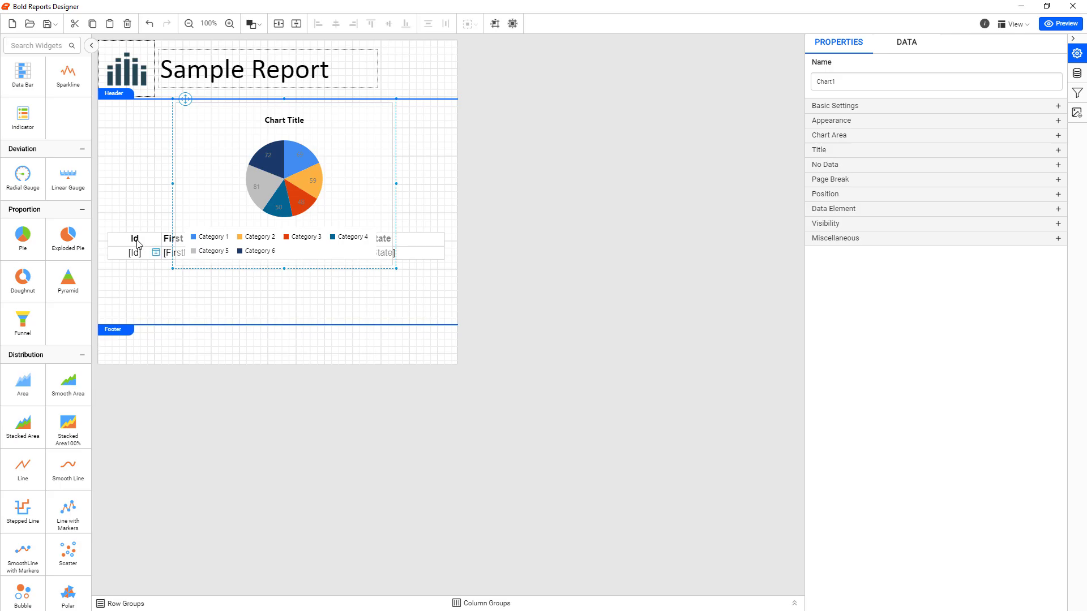
Move the table directly below the pie chart and shorten the report body to about 367 pixels high
{"action": "left_click", "coordinate": [113, 240]}
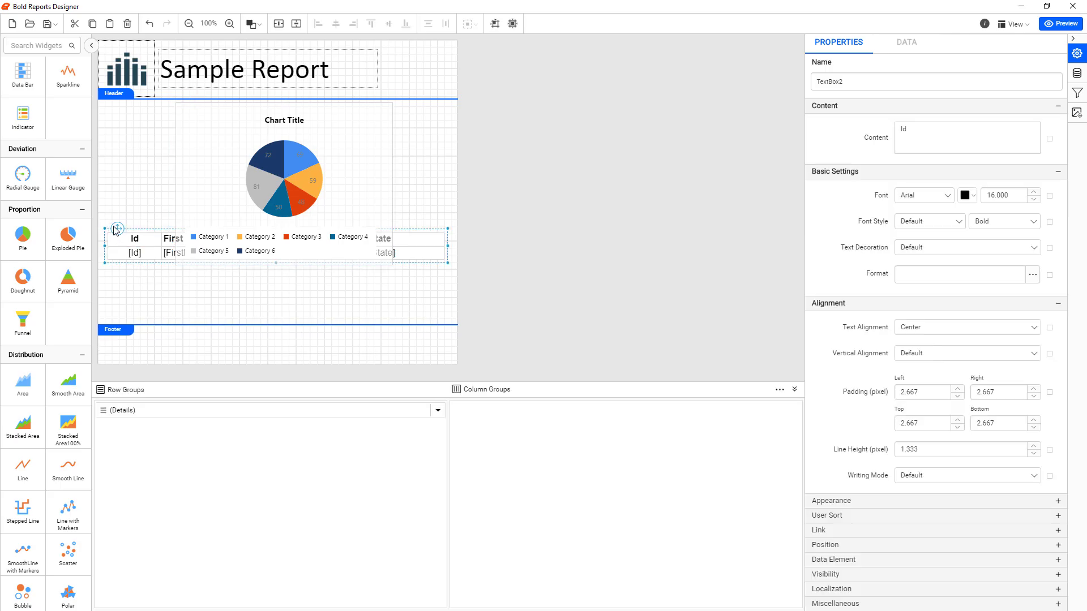
{"action": "left_click_drag", "start_coordinate": [114, 228], "coordinate": [120, 281]}
{"action": "left_click_drag", "start_coordinate": [161, 329], "coordinate": [160, 313]}
{"action": "left_click", "coordinate": [157, 249]}
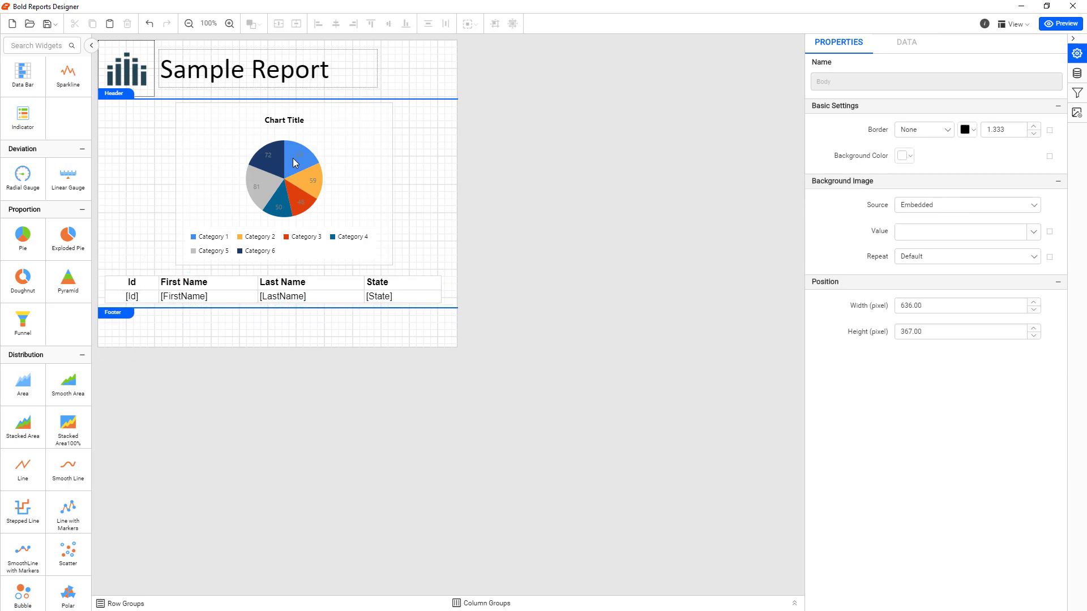
Rename the pie chart to stateChart
{"action": "left_click", "coordinate": [320, 139]}
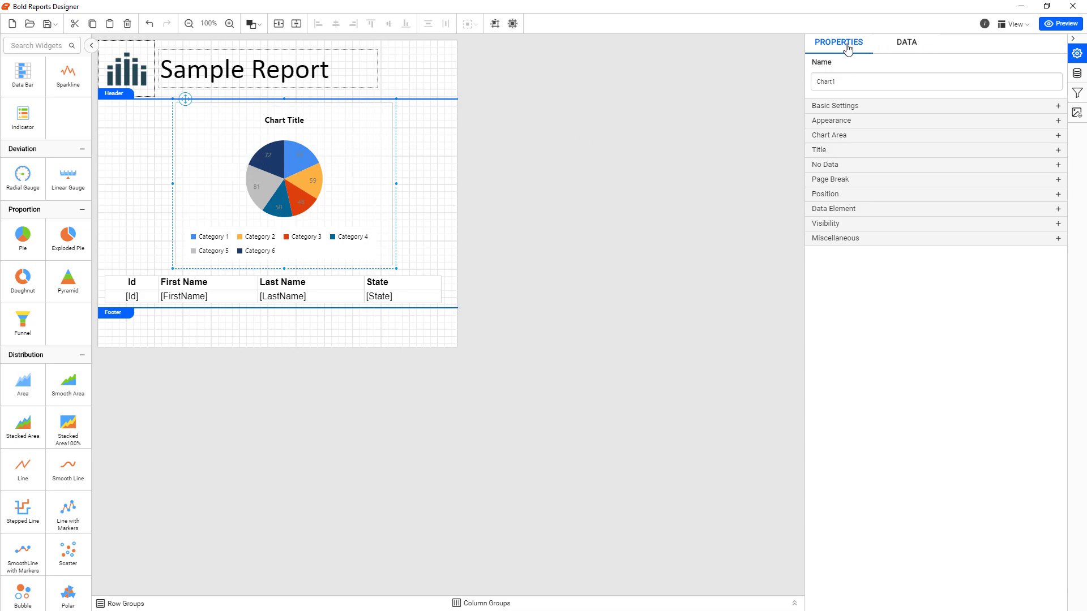
{"action": "left_click", "coordinate": [849, 79]}
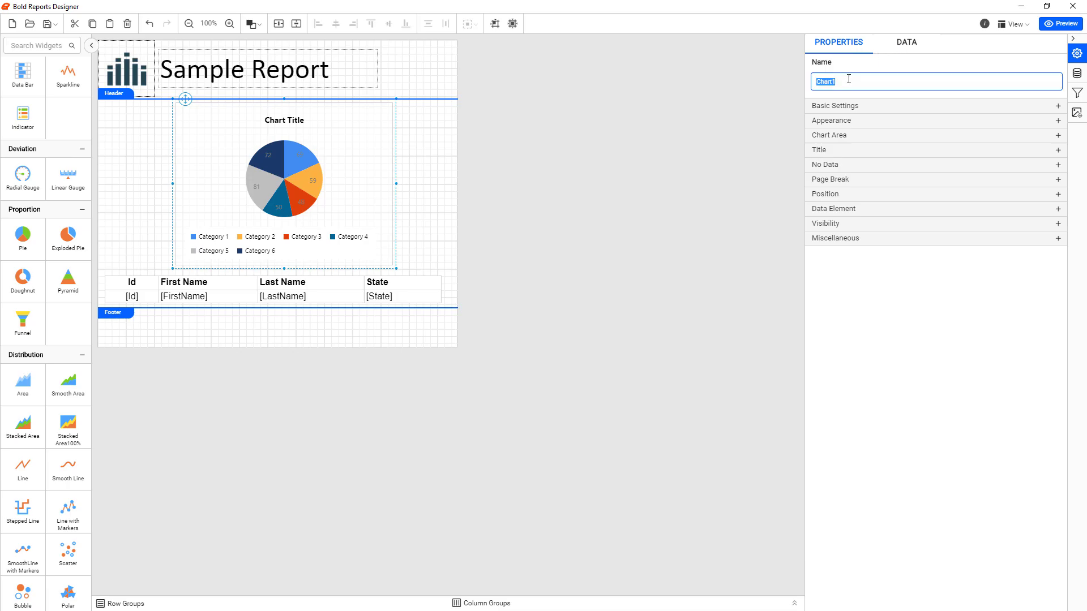
{"action": "type", "text": "state"}
{"action": "left_click", "coordinate": [953, 41]}
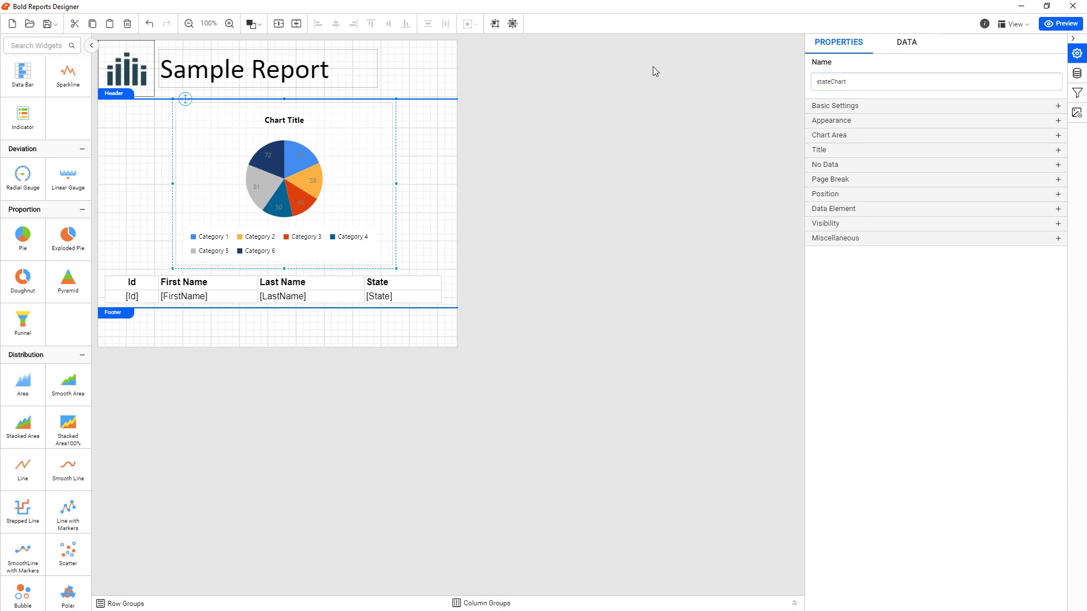
Assign the sum of Id from PeopleData as the pie chart's Y value and State as its row field
{"action": "left_click", "coordinate": [903, 50]}
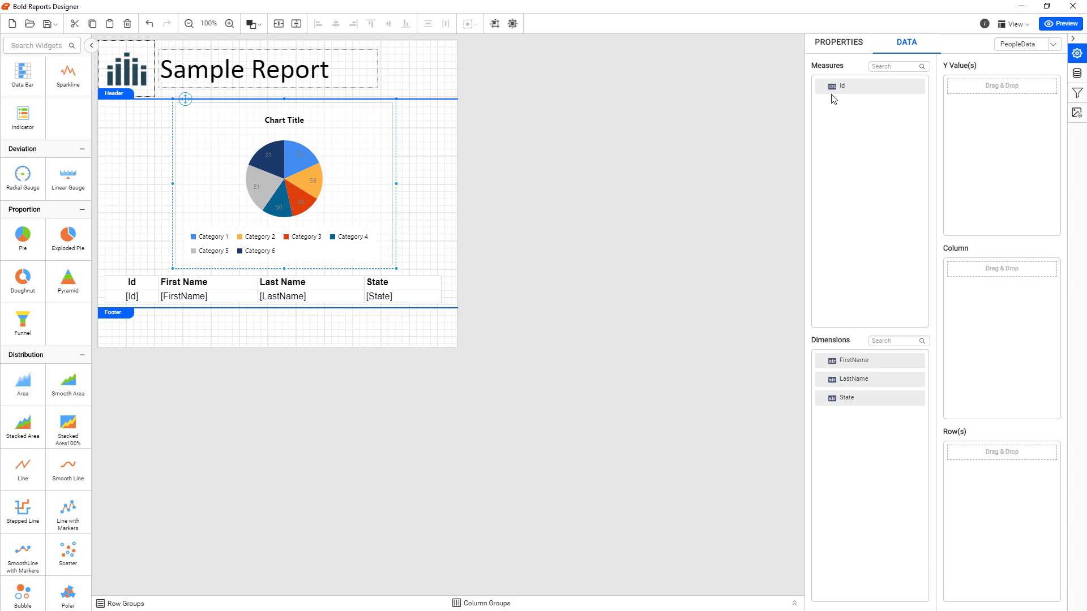
{"action": "left_click_drag", "start_coordinate": [822, 91], "coordinate": [962, 91]}
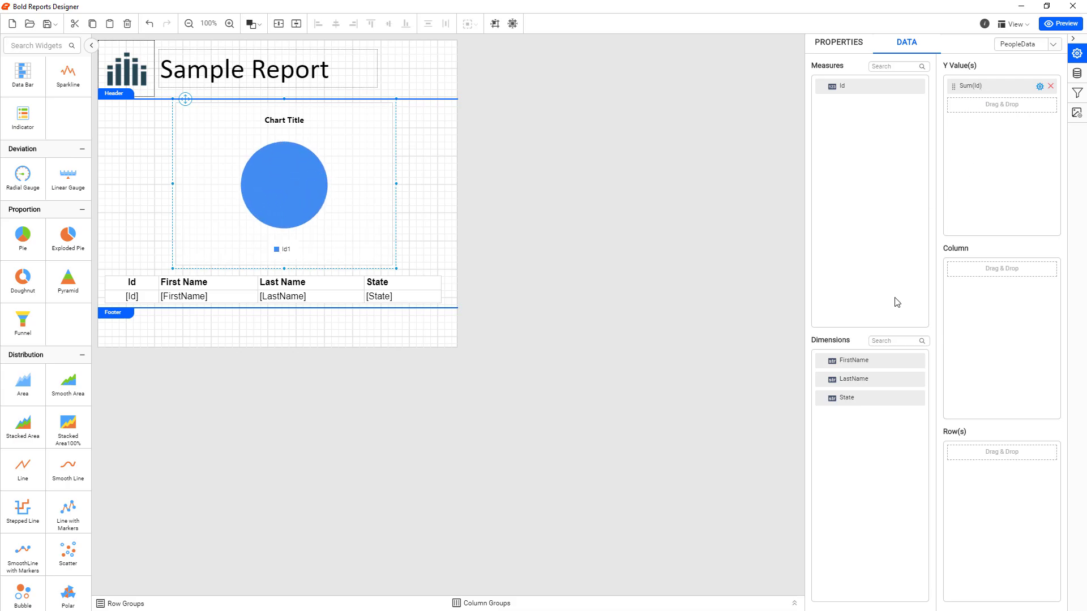
{"action": "left_click_drag", "start_coordinate": [822, 402], "coordinate": [957, 453]}
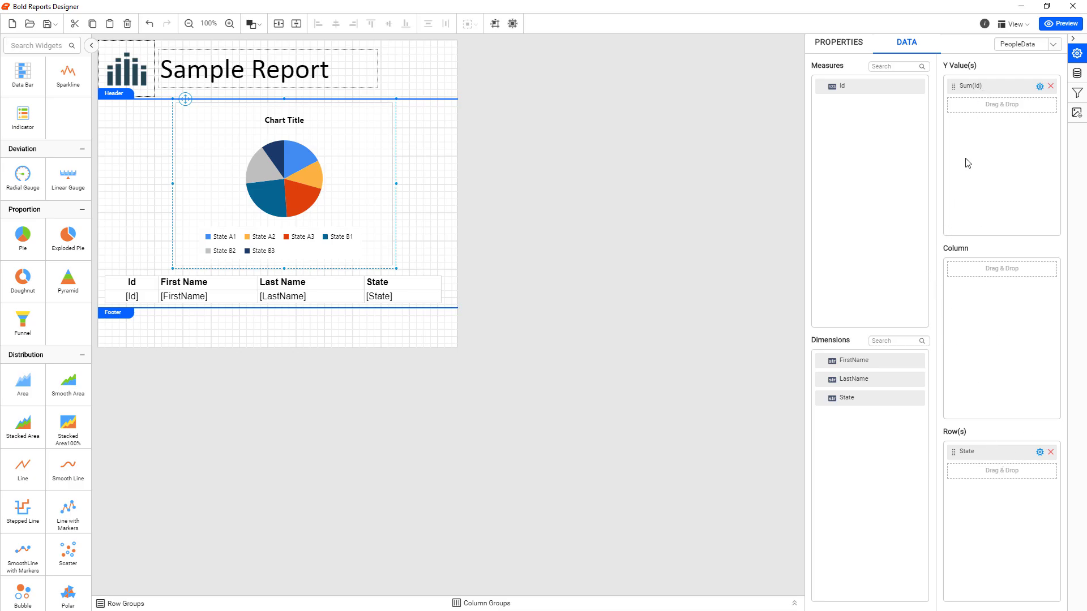
Preview the report, compare the pie slices with the Id values and states in the table, and return to the design
{"action": "left_click", "coordinate": [1057, 24]}
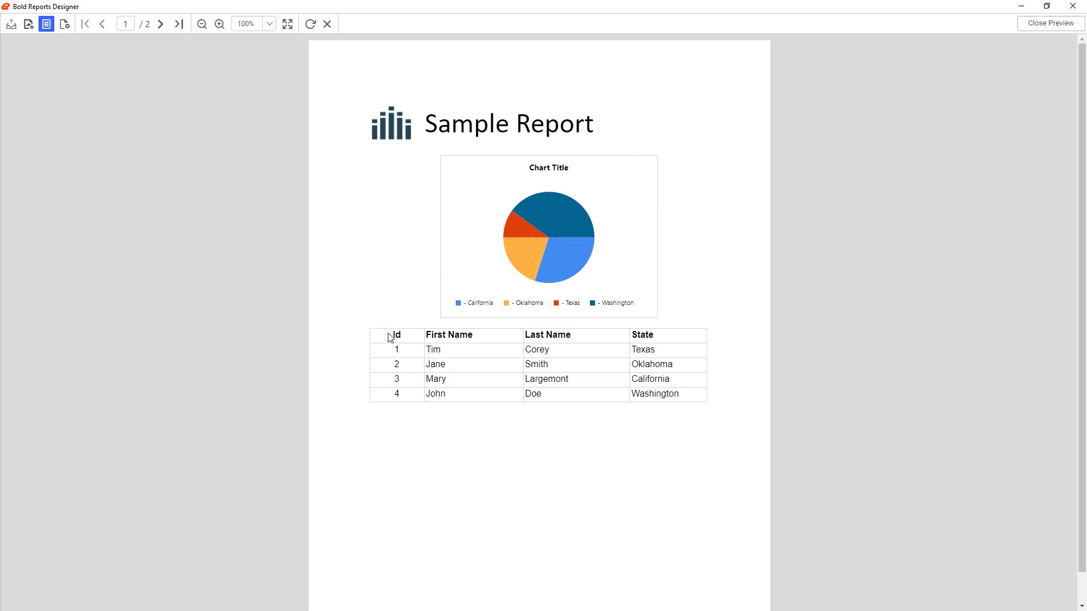
{"action": "double_click", "coordinate": [398, 350]}
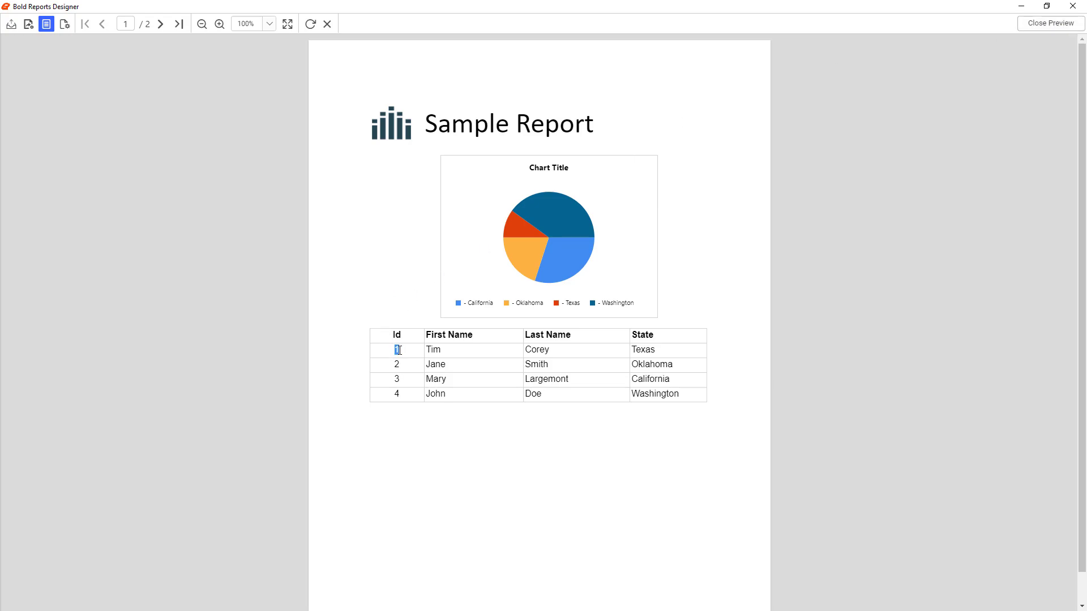
{"action": "double_click", "coordinate": [663, 394]}
{"action": "double_click", "coordinate": [397, 393]}
{"action": "mouse_move", "coordinate": [554, 261]}
{"action": "mouse_move", "coordinate": [578, 216]}
{"action": "left_click", "coordinate": [1049, 23]}
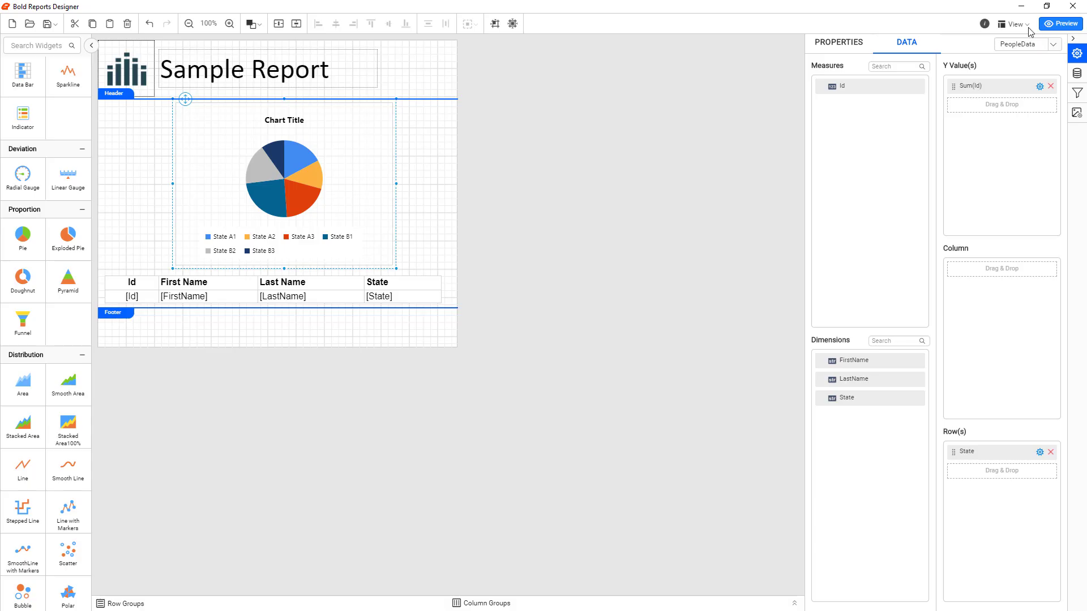
Review the chart's data assignment, the First Name cell's and table's properties, the PeopleData dataset fields and the report's stored images
{"action": "left_click", "coordinate": [439, 183]}
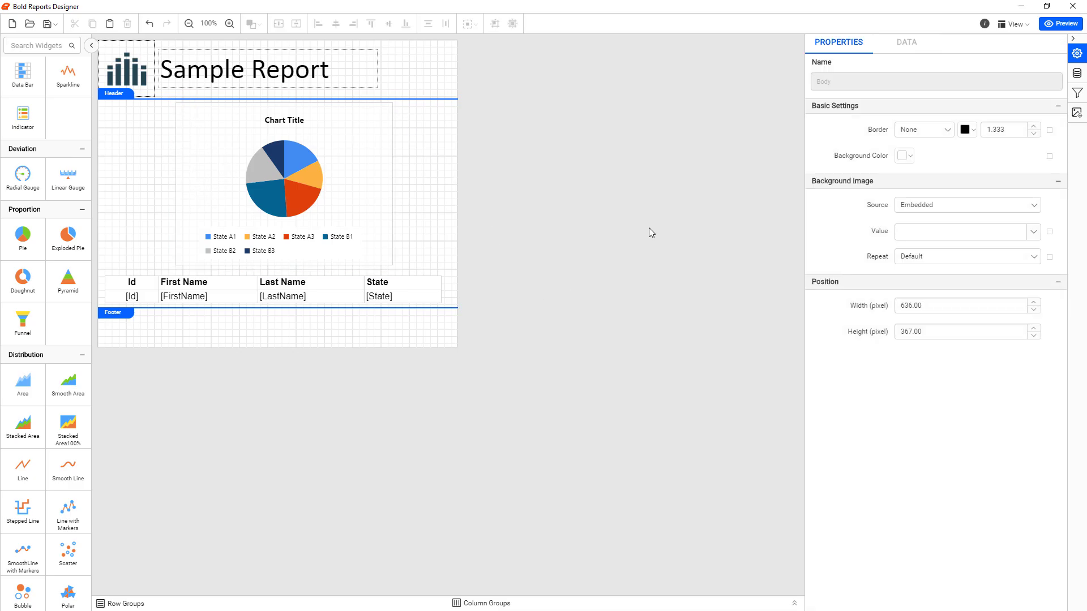
{"action": "left_click", "coordinate": [246, 182]}
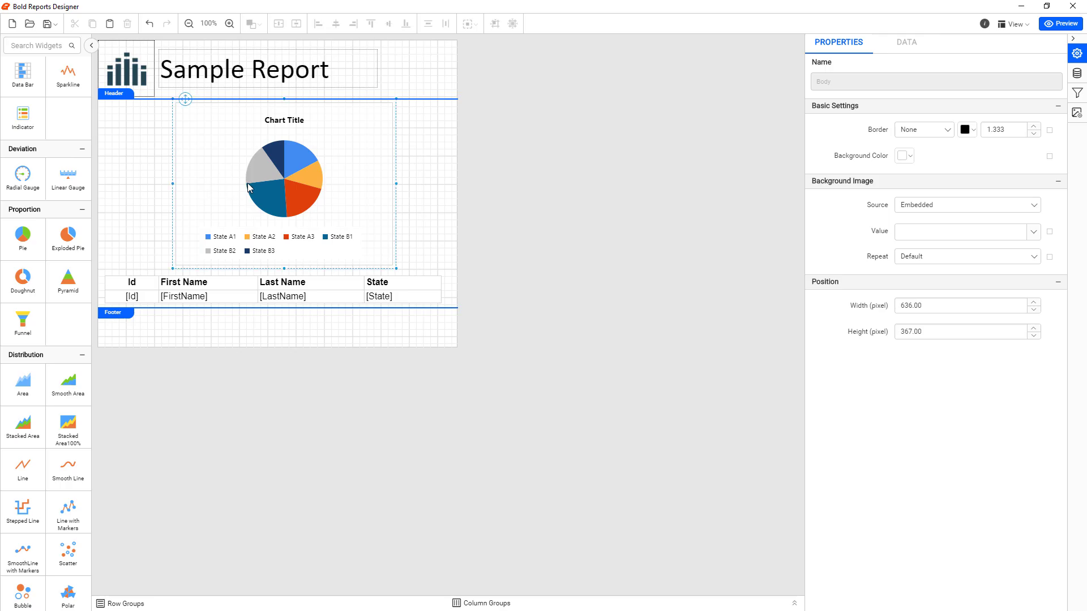
{"action": "left_click", "coordinate": [907, 45]}
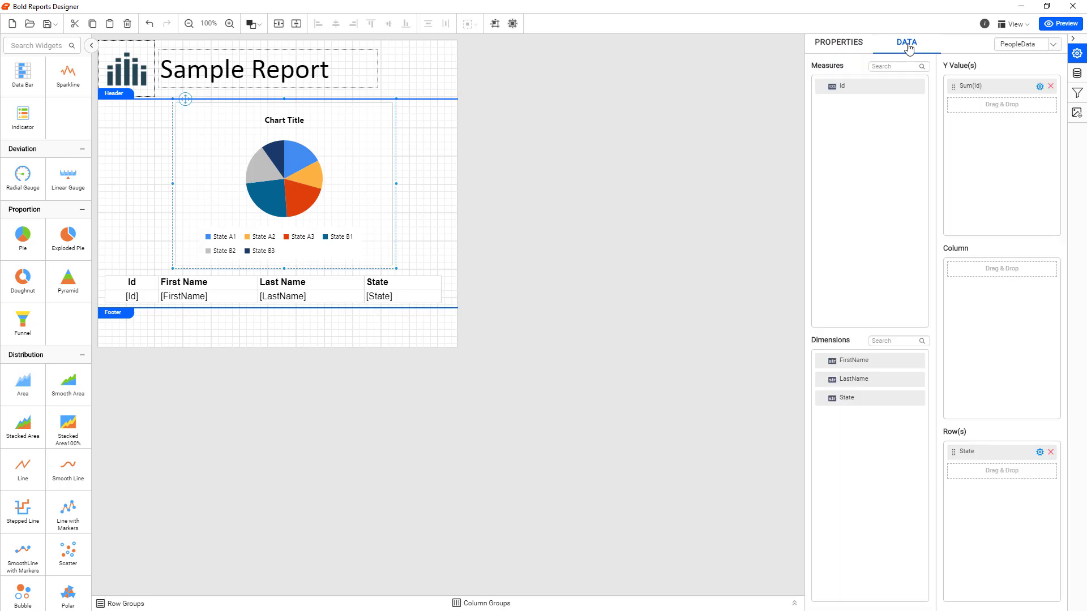
{"action": "left_click", "coordinate": [191, 286]}
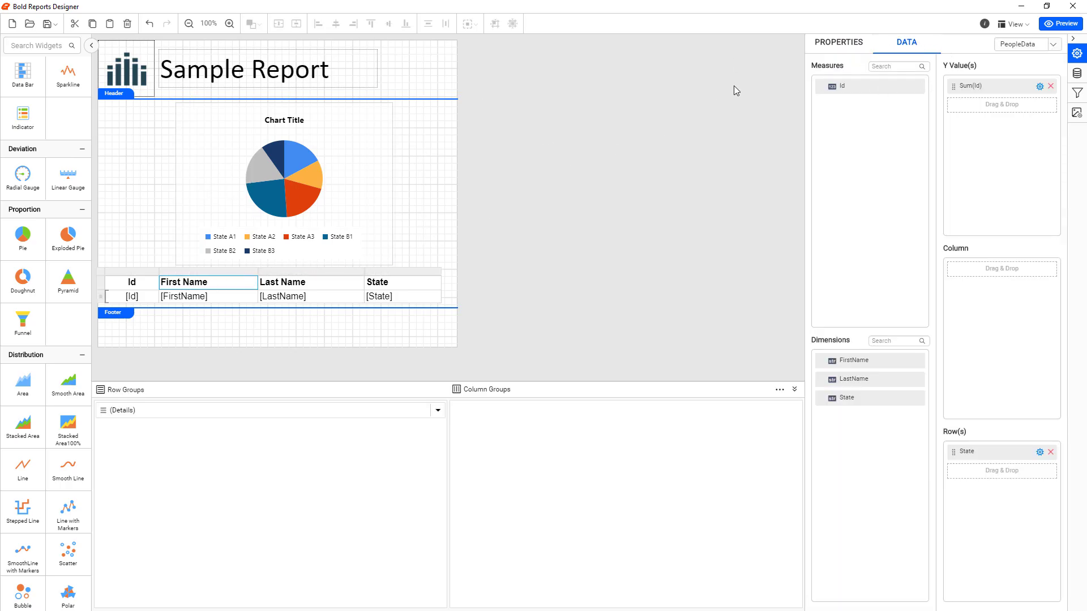
{"action": "left_click", "coordinate": [857, 46]}
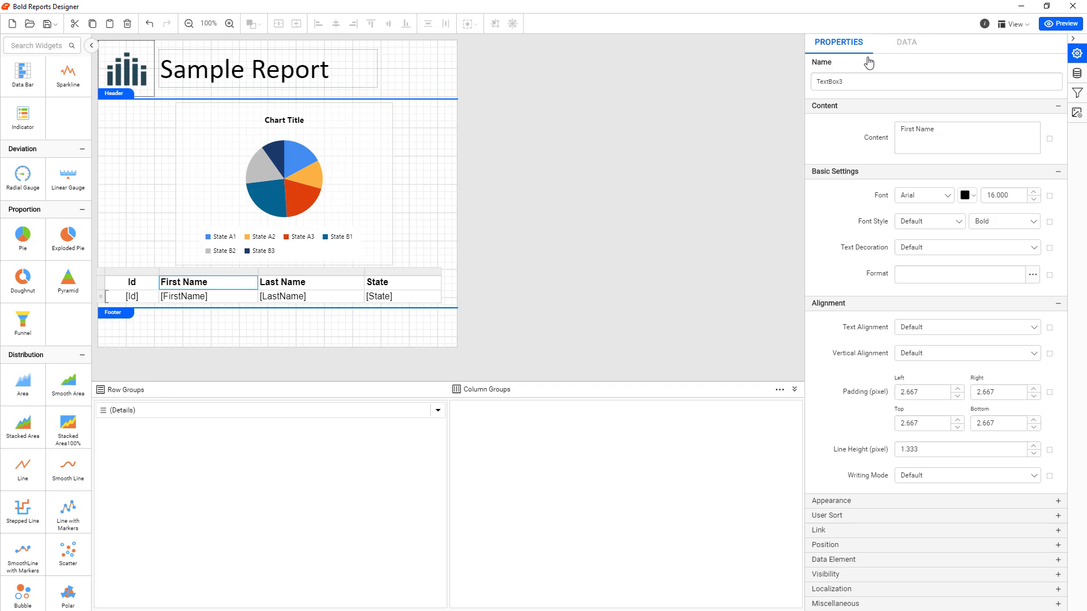
{"action": "left_click", "coordinate": [105, 277]}
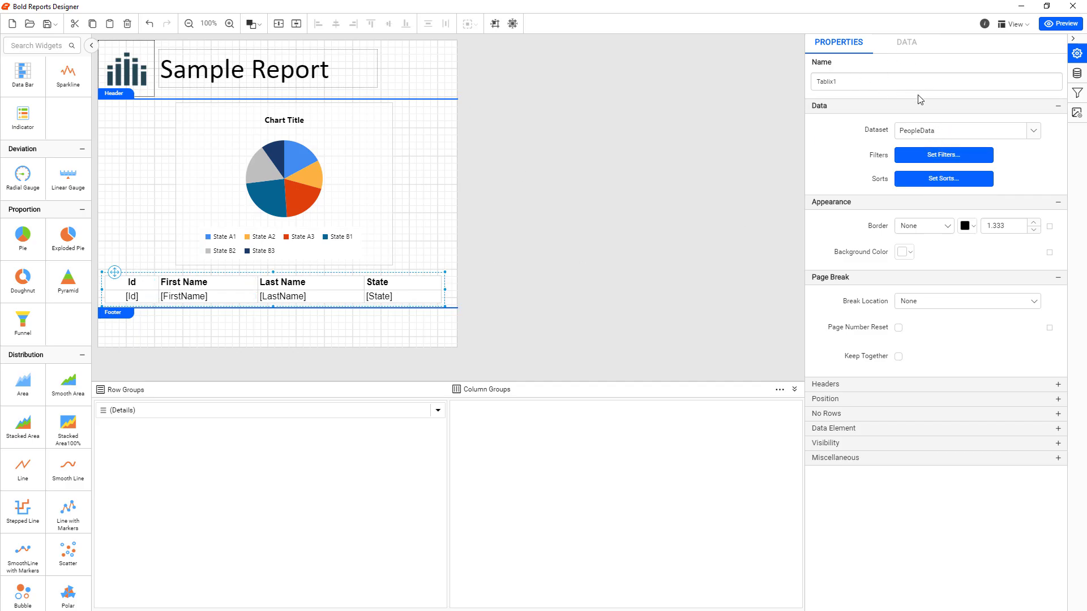
{"action": "left_click", "coordinate": [238, 137]}
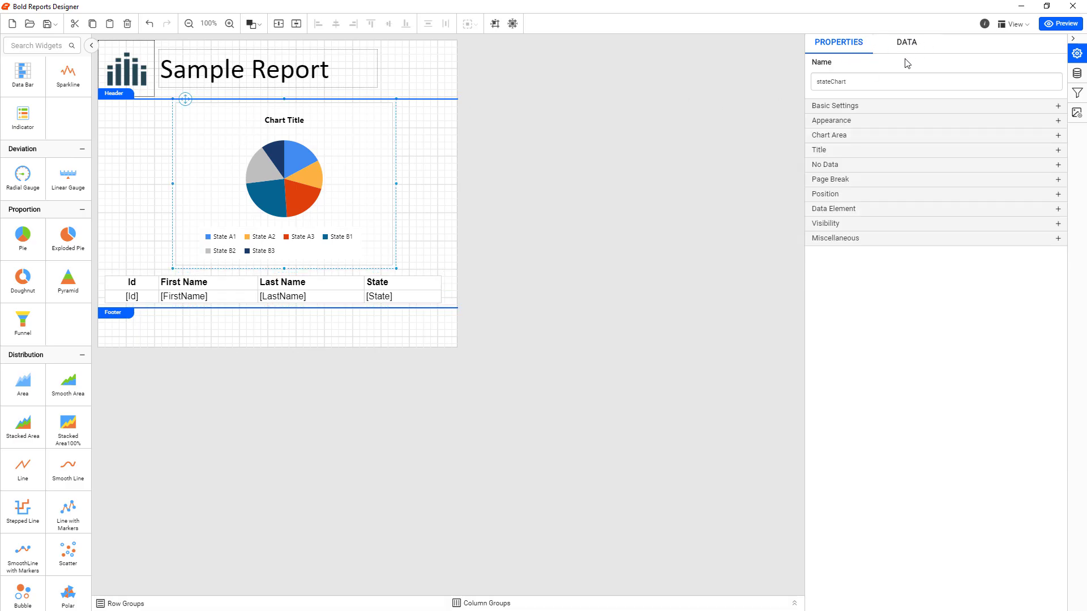
{"action": "left_click", "coordinate": [1076, 73]}
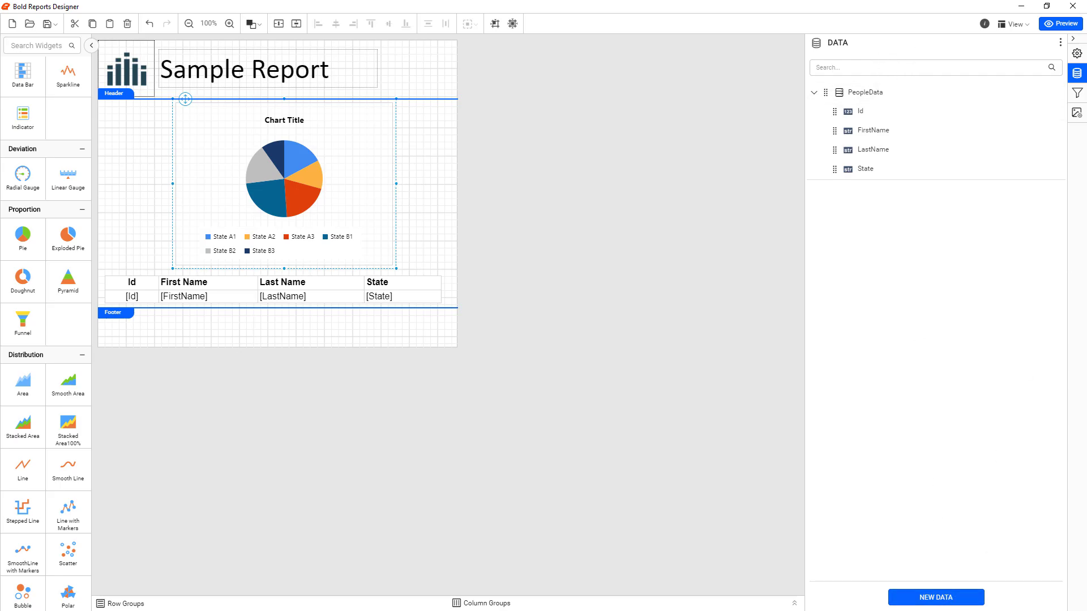
{"action": "left_click", "coordinate": [1078, 115]}
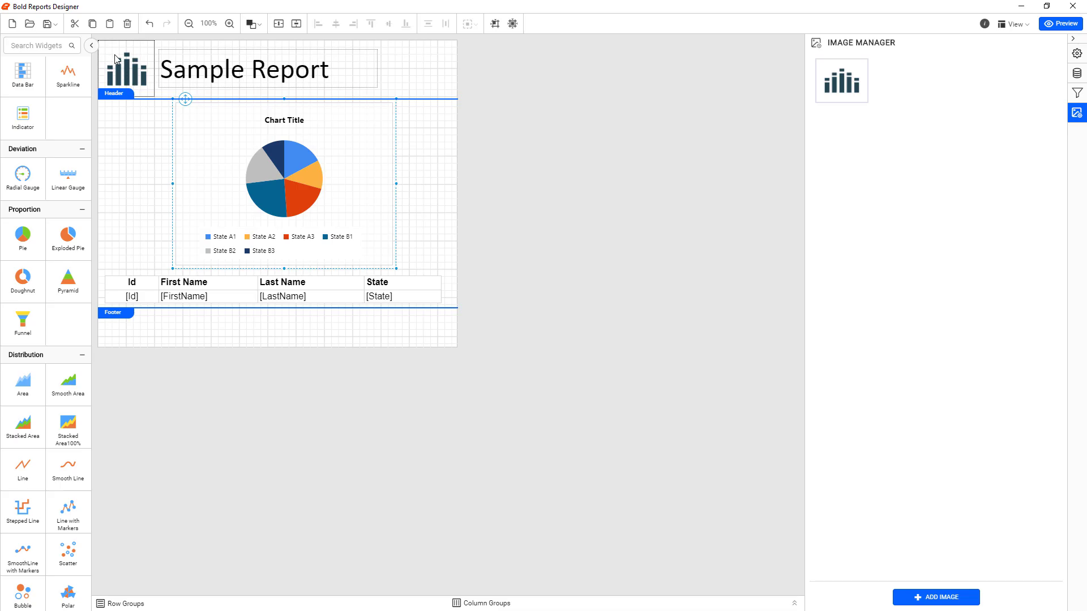
{"action": "mouse_move", "coordinate": [826, 89]}
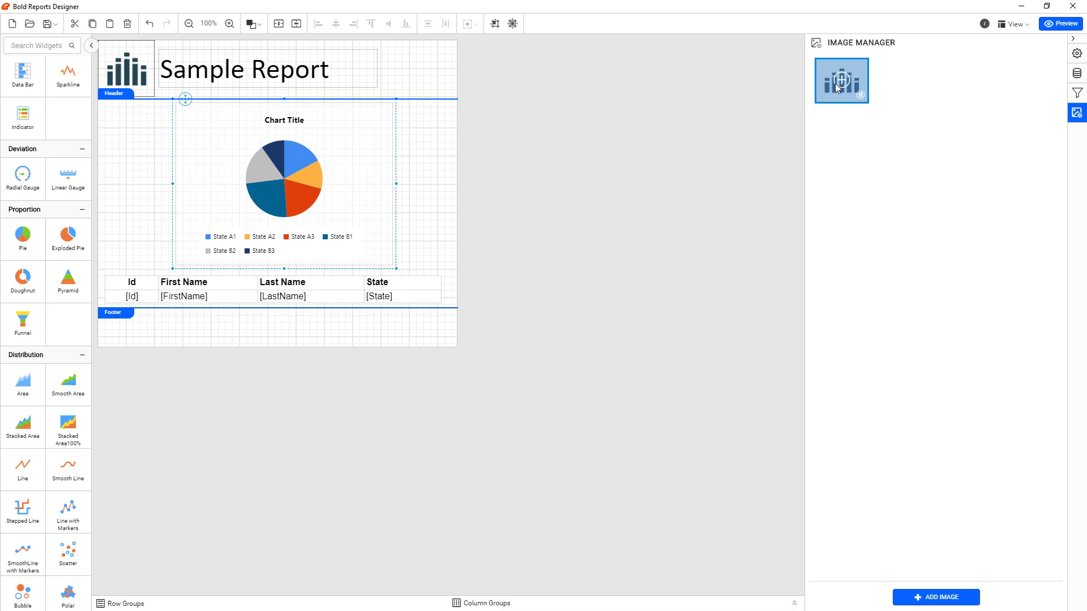
Save the report in the C:\Temp folder as SamplePeopleReport in RDL format
{"action": "left_click", "coordinate": [48, 25]}
{"action": "left_click", "coordinate": [56, 43]}
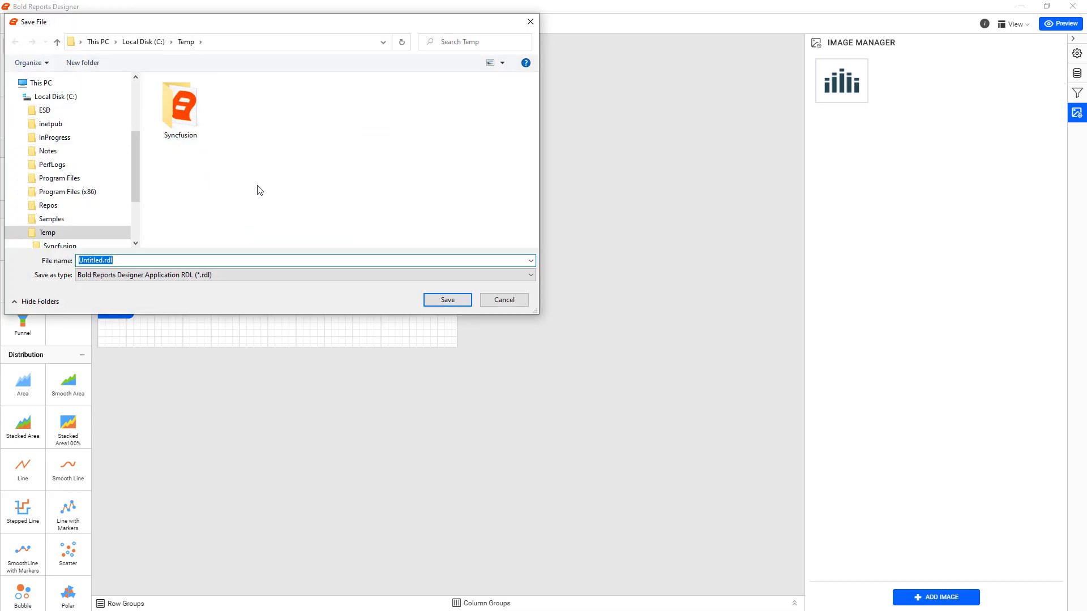
{"action": "type", "text": "Sample"}
{"action": "left_click_drag", "start_coordinate": [254, 15], "coordinate": [442, 142]}
{"action": "left_click_drag", "start_coordinate": [418, 91], "coordinate": [374, 28]}
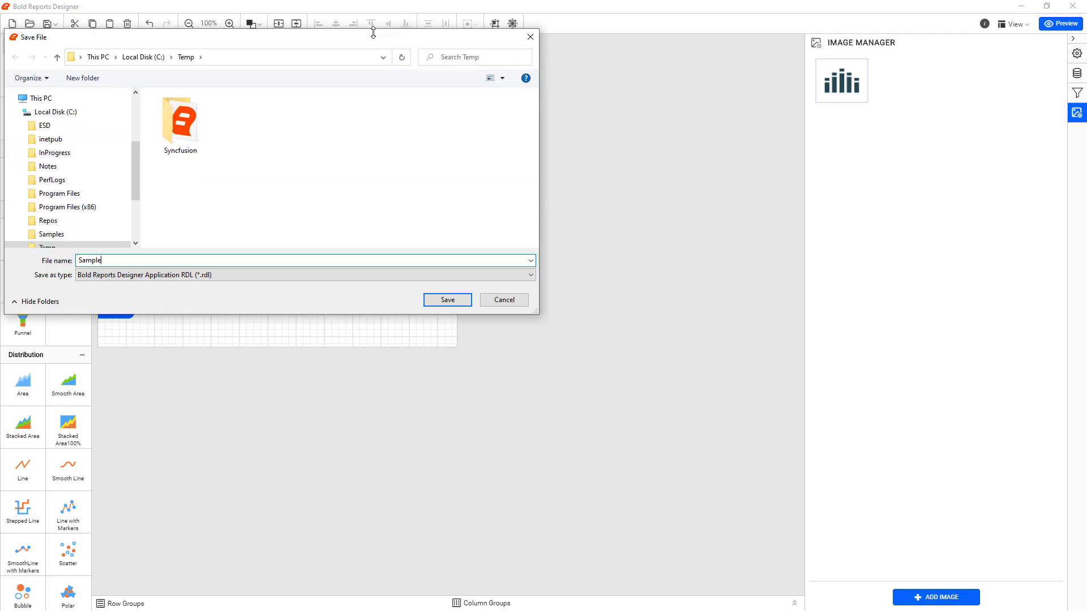
{"action": "type", "text": "PeopleReport"}
{"action": "key", "text": "Return"}
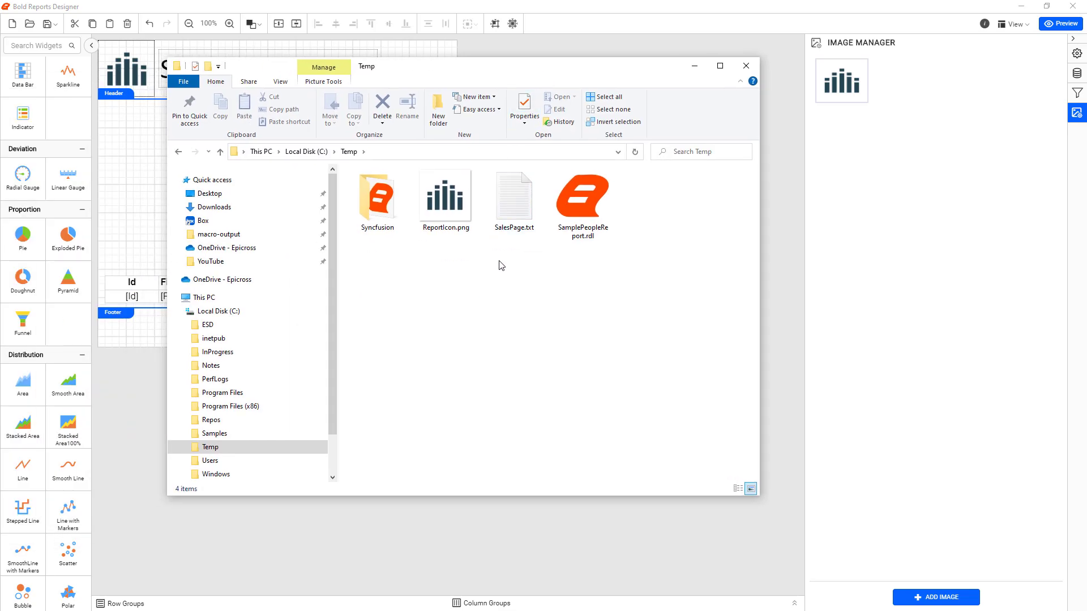
Open SamplePeopleReport.rdl from the Temp folder in Visual Studio Code
{"action": "left_click", "coordinate": [580, 232]}
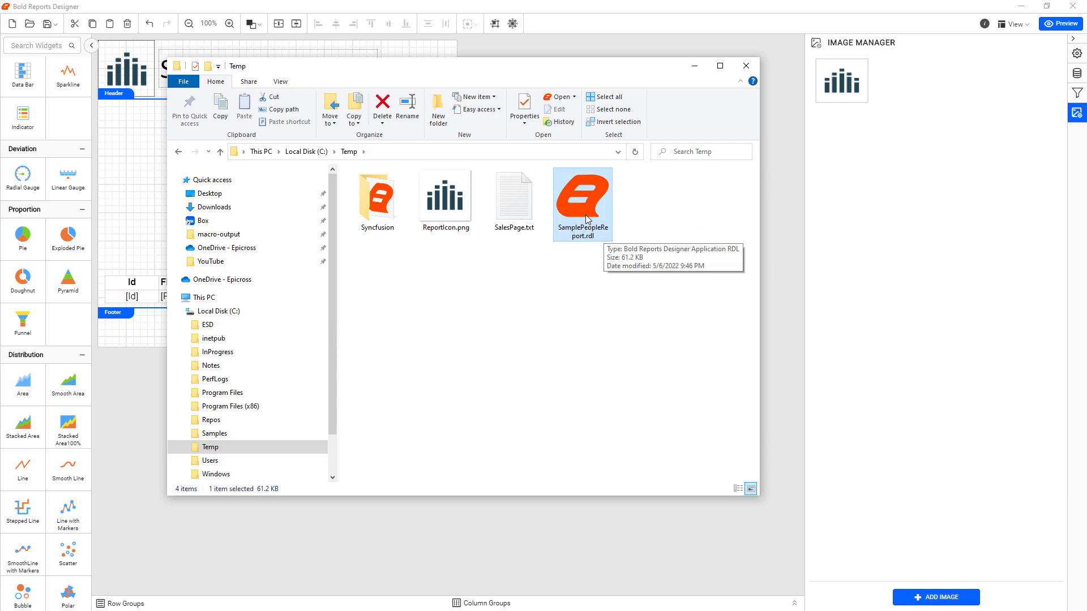
{"action": "right_click", "coordinate": [589, 209]}
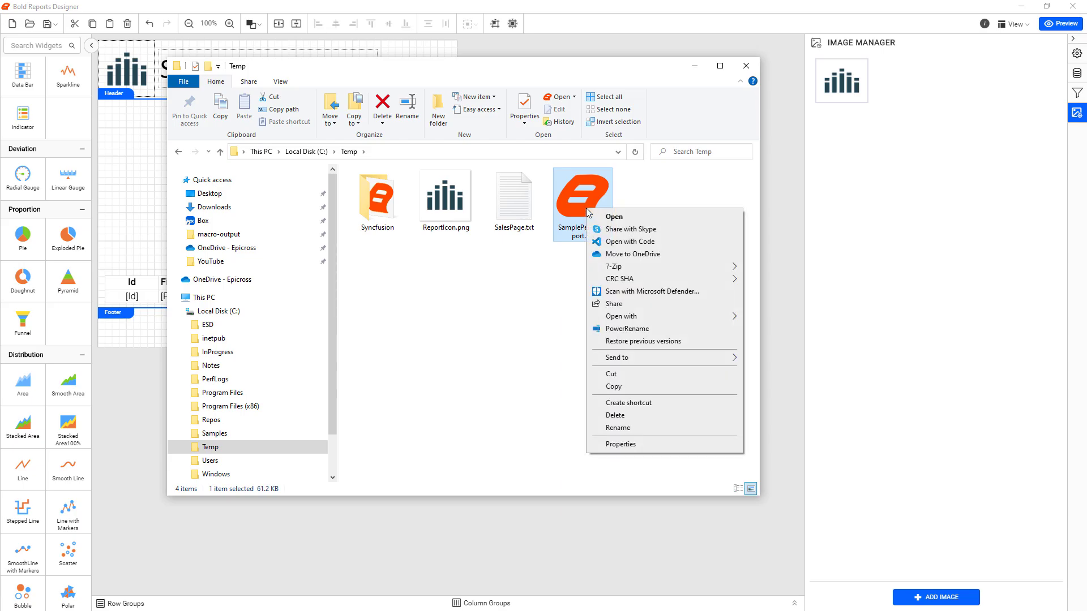
{"action": "left_click", "coordinate": [609, 242]}
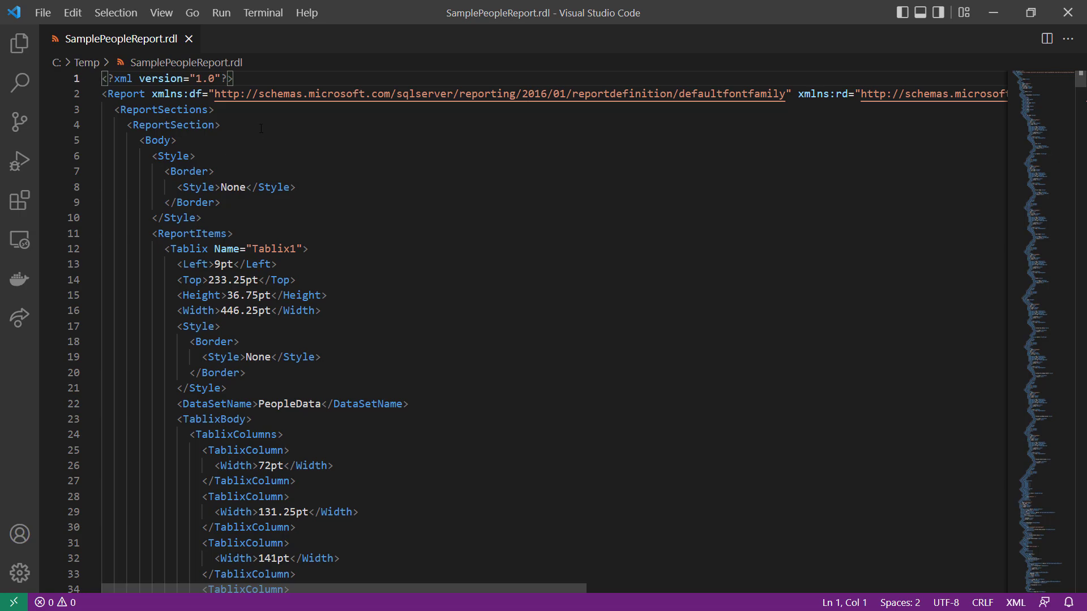
Examine the start of the report's XML, from the report sections and body to the Tablix1 dataset name and column widths
{"action": "double_click", "coordinate": [160, 109]}
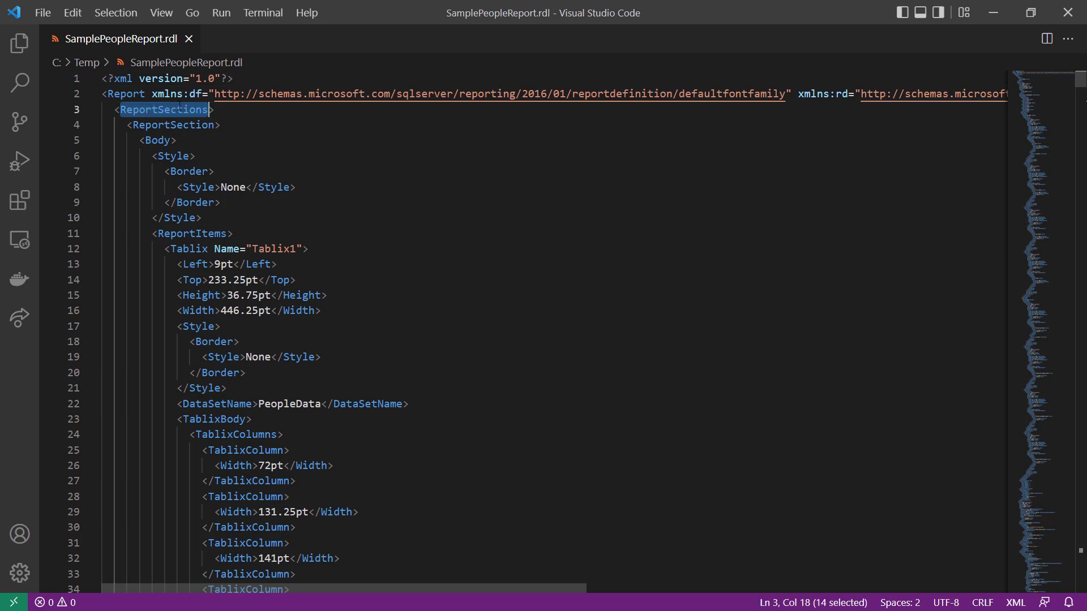
{"action": "double_click", "coordinate": [157, 125]}
{"action": "double_click", "coordinate": [158, 140]}
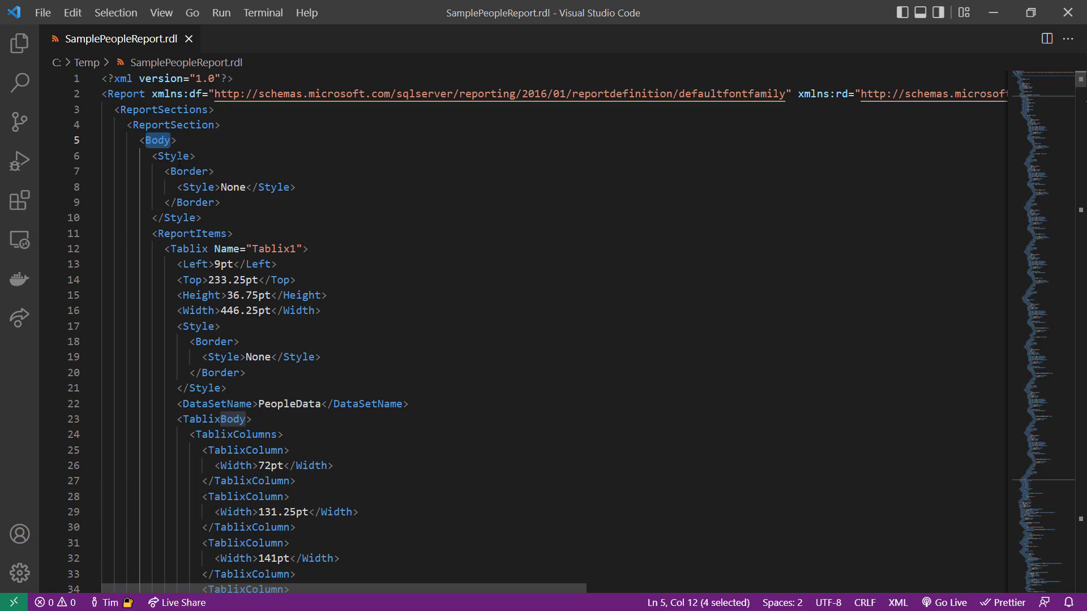
{"action": "double_click", "coordinate": [172, 156]}
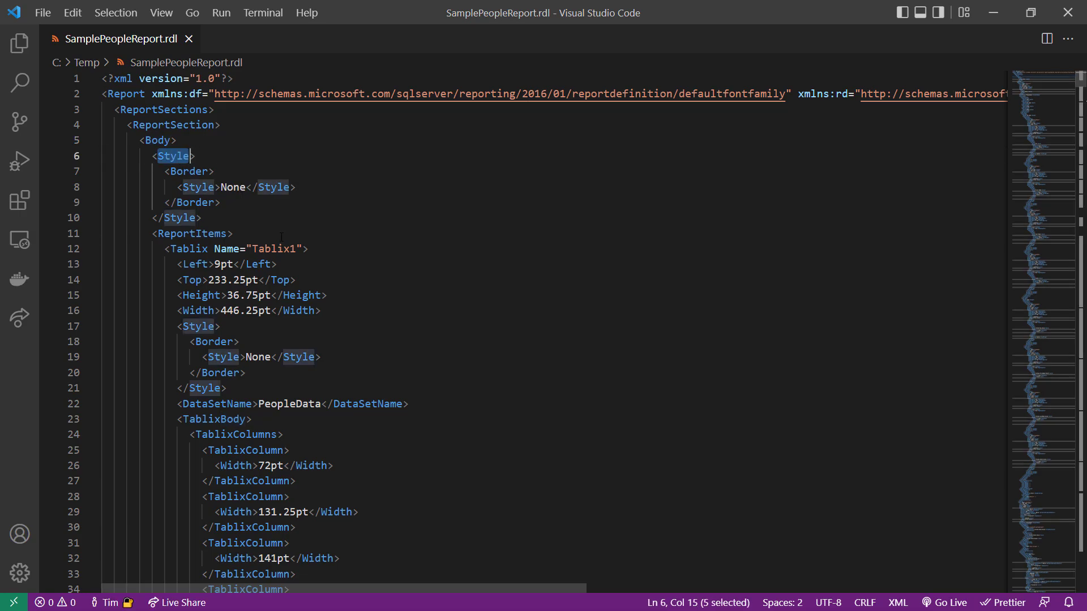
{"action": "double_click", "coordinate": [203, 233]}
{"action": "double_click", "coordinate": [273, 249]}
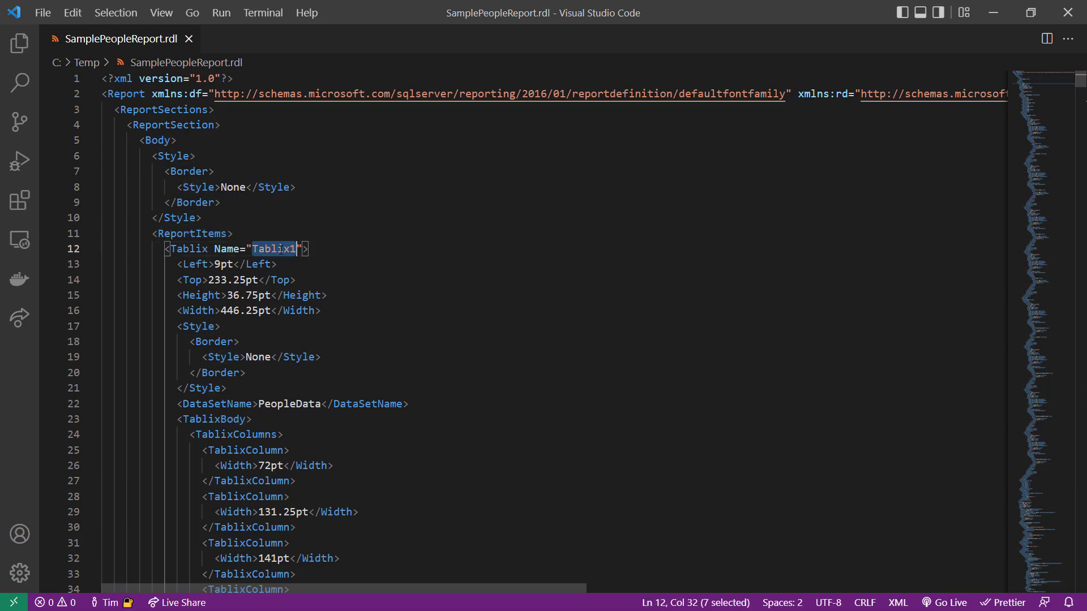
{"action": "scroll", "coordinate": [244, 306], "scroll_direction": "down", "scroll_amount": 3}
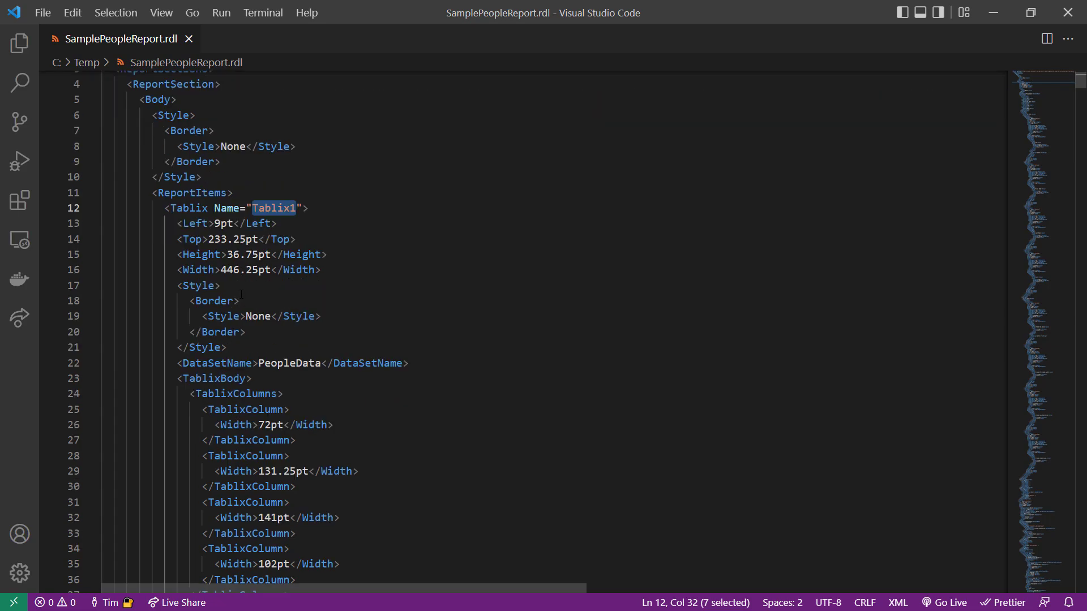
{"action": "double_click", "coordinate": [305, 287]}
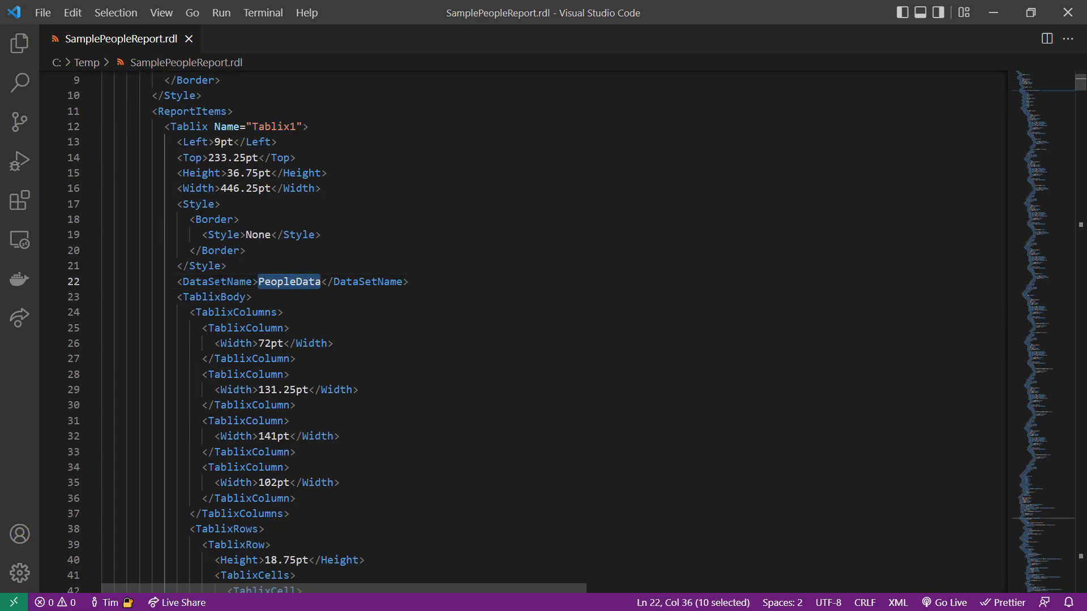
{"action": "scroll", "coordinate": [366, 256], "scroll_direction": "down", "scroll_amount": 3}
{"action": "left_click_drag", "start_coordinate": [334, 221], "coordinate": [247, 221]}
{"action": "left_click_drag", "start_coordinate": [398, 268], "coordinate": [240, 267]}
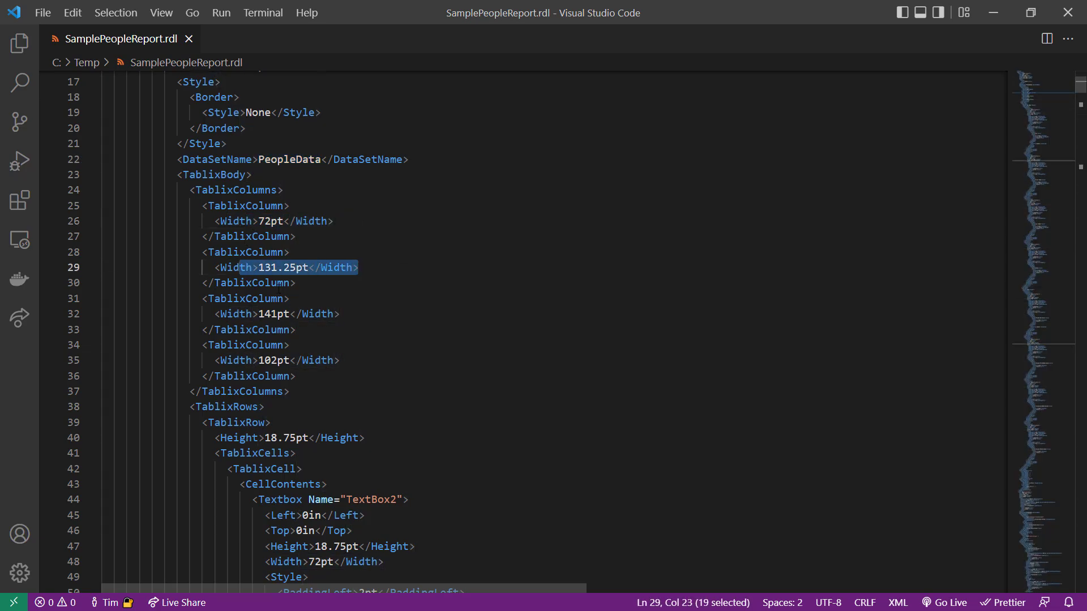
Read on through the XML from the table's cell formatting and field values to the chart's data series definition
{"action": "scroll", "coordinate": [240, 267], "scroll_direction": "down", "scroll_amount": 5}
{"action": "scroll", "coordinate": [286, 234], "scroll_direction": "down", "scroll_amount": 6}
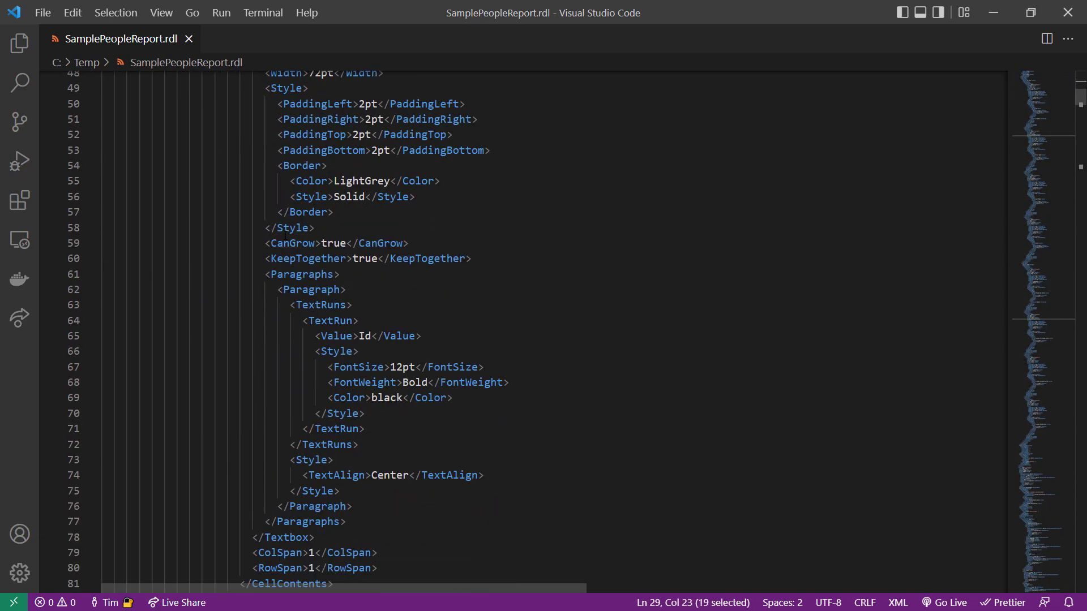
{"action": "scroll", "coordinate": [291, 248], "scroll_direction": "down", "scroll_amount": 20}
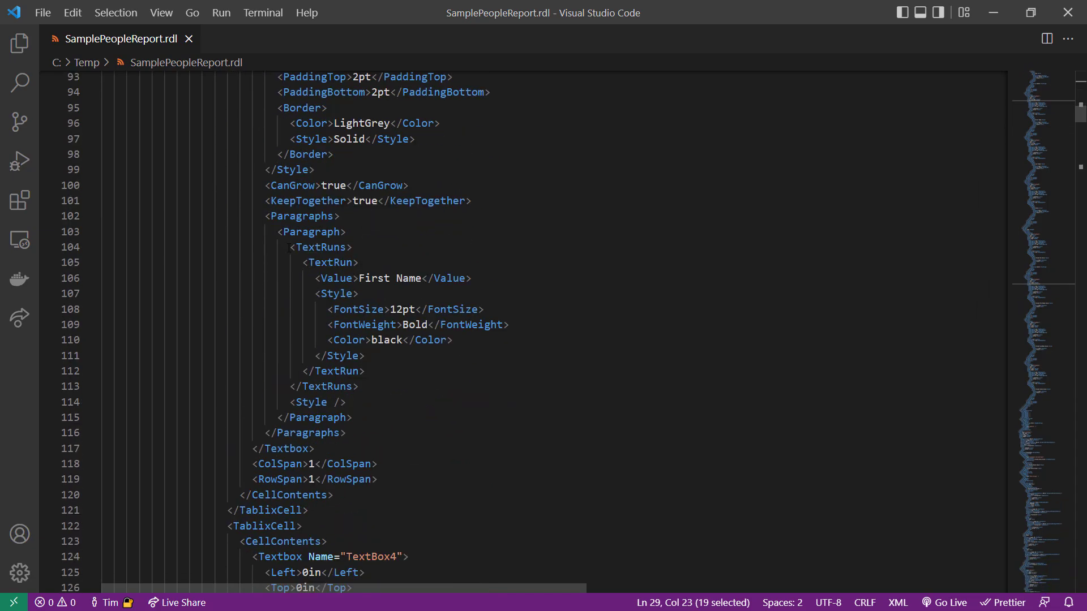
{"action": "scroll", "coordinate": [291, 250], "scroll_direction": "down", "scroll_amount": 20}
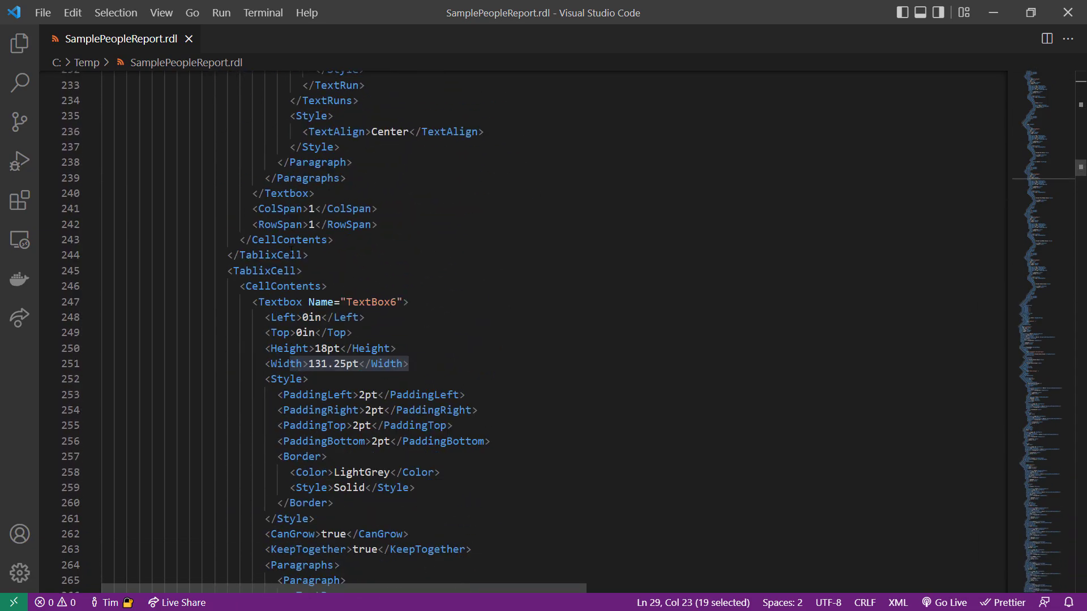
{"action": "scroll", "coordinate": [291, 251], "scroll_direction": "down", "scroll_amount": 20}
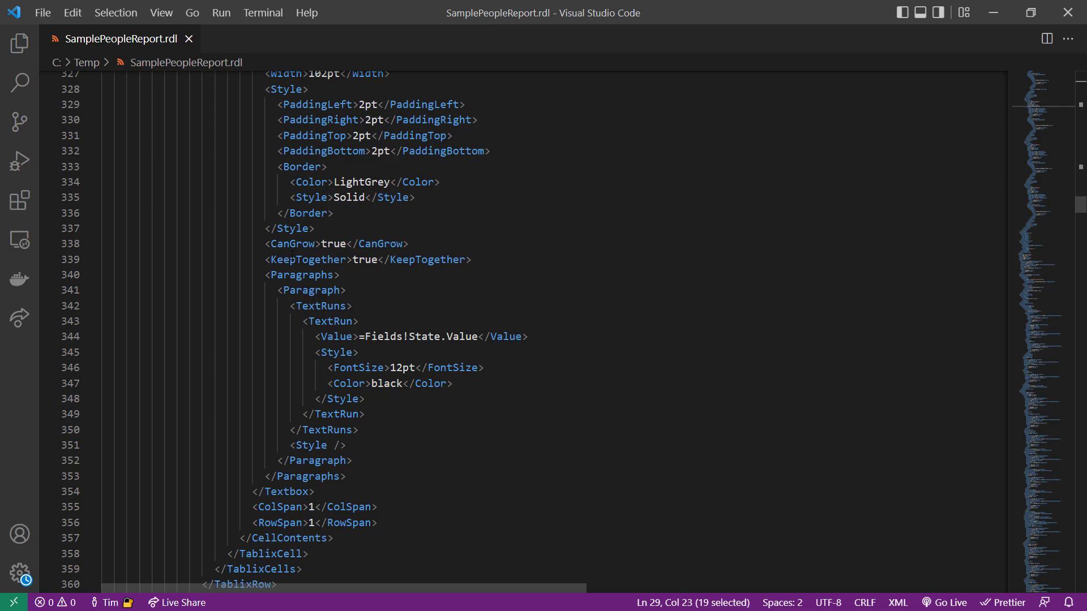
{"action": "scroll", "coordinate": [292, 255], "scroll_direction": "down", "scroll_amount": 20}
{"action": "scroll", "coordinate": [292, 254], "scroll_direction": "down", "scroll_amount": 20}
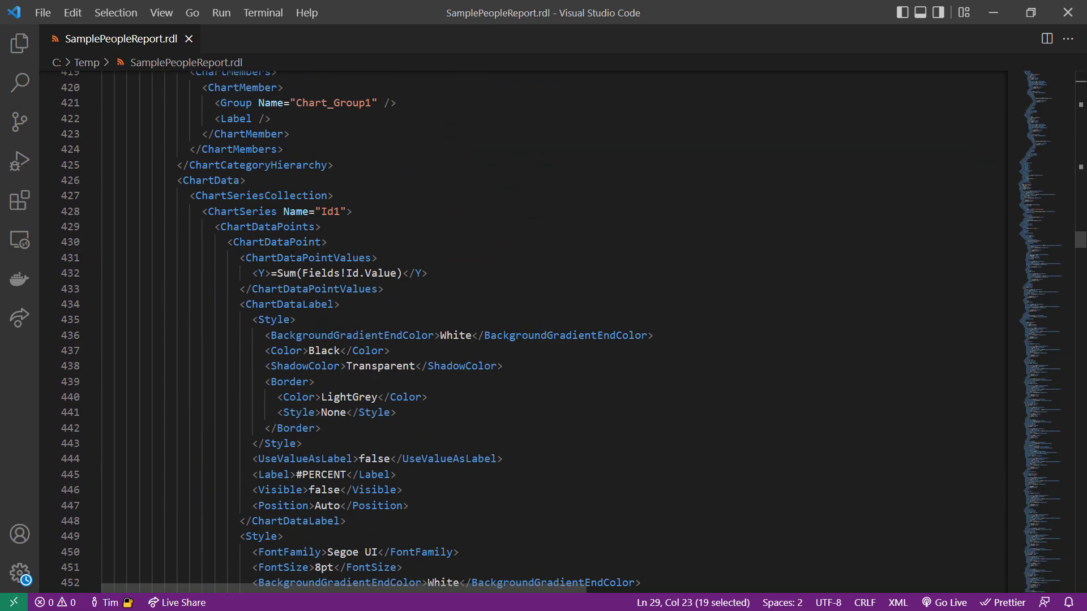
Read on through the XML from the chart series and axes through the data source and PeopleData fields to the closing sections
{"action": "scroll", "coordinate": [292, 255], "scroll_direction": "down", "scroll_amount": 20}
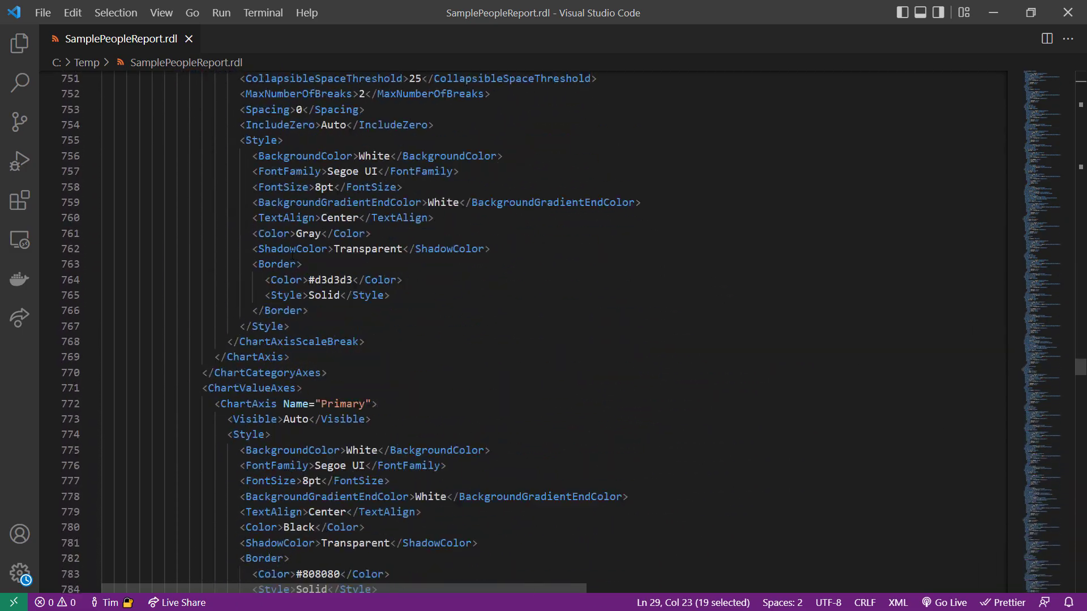
{"action": "scroll", "coordinate": [292, 256], "scroll_direction": "down", "scroll_amount": 20}
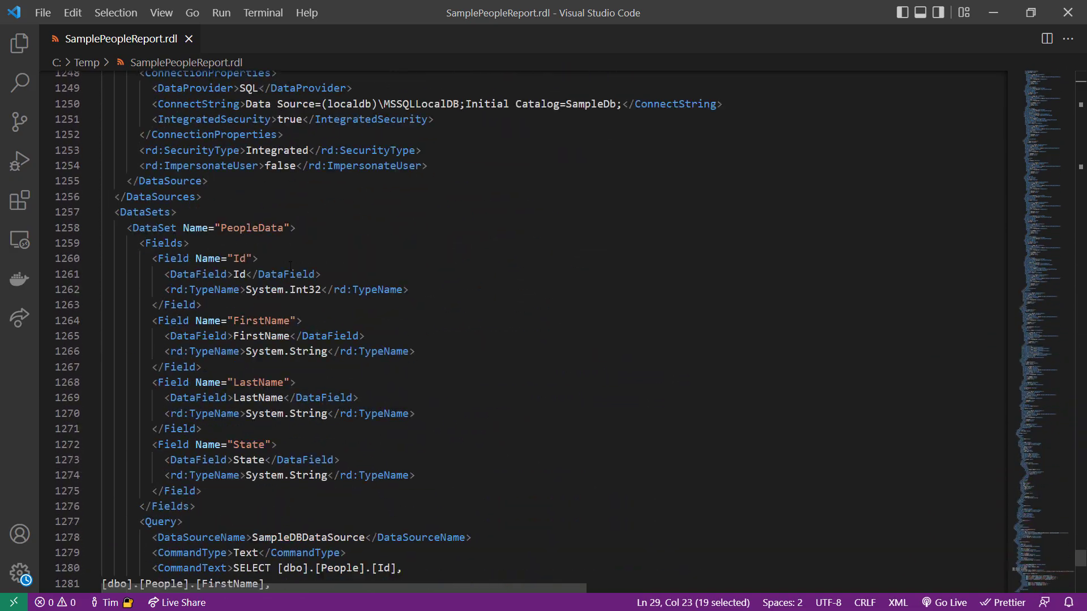
{"action": "scroll", "coordinate": [290, 263], "scroll_direction": "down", "scroll_amount": 17}
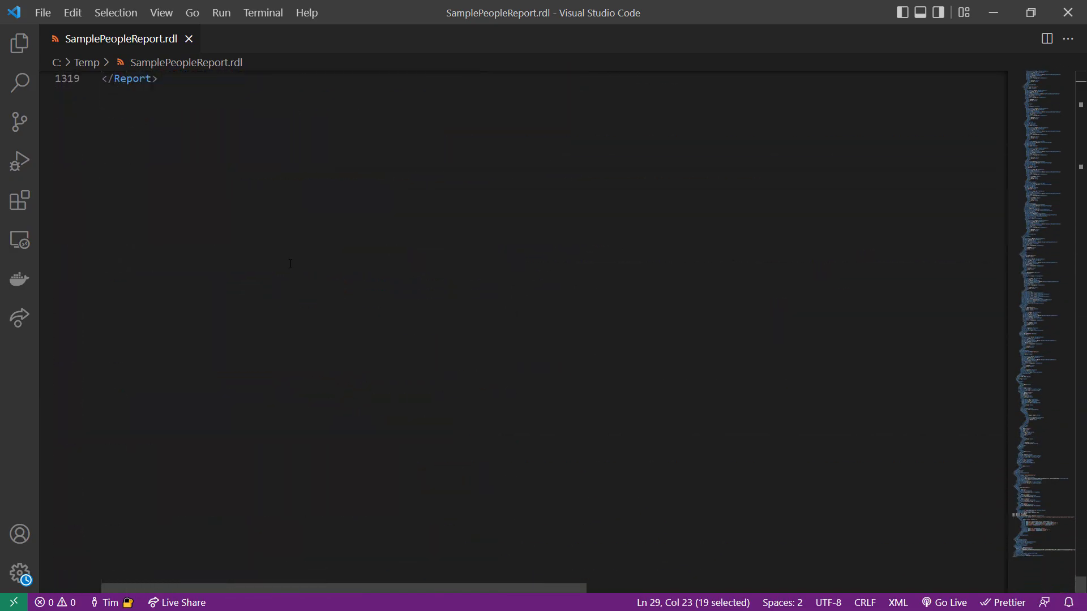
{"action": "scroll", "coordinate": [290, 263], "scroll_direction": "up", "scroll_amount": 6}
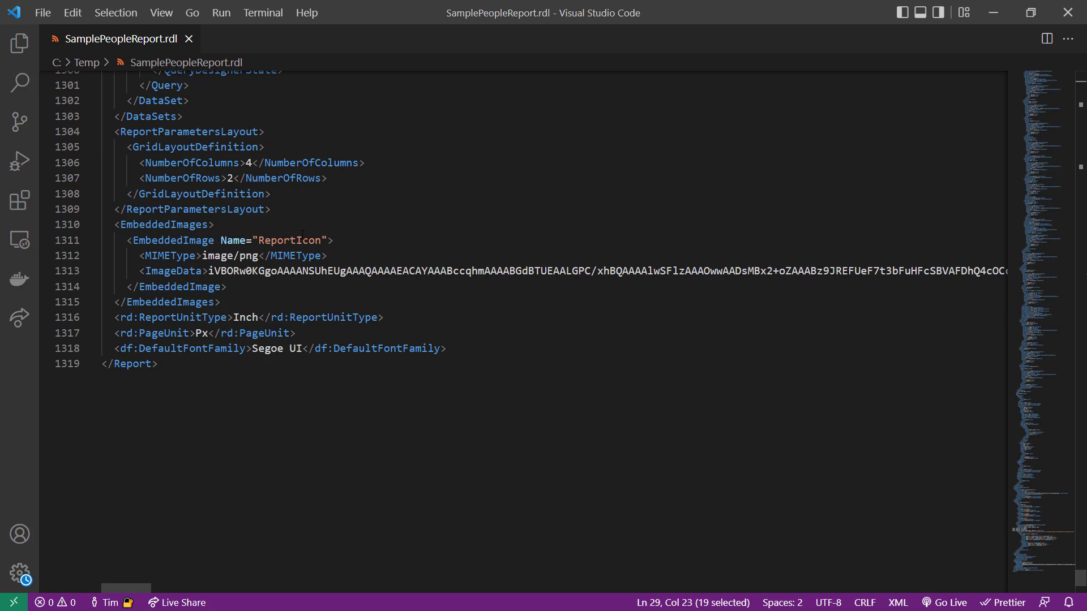
Examine the EmbeddedImages section's ReportIcon name, MIME type and image data, plus the dataset query above it, and return to the file's start
{"action": "left_click_drag", "start_coordinate": [258, 255], "coordinate": [202, 255]}
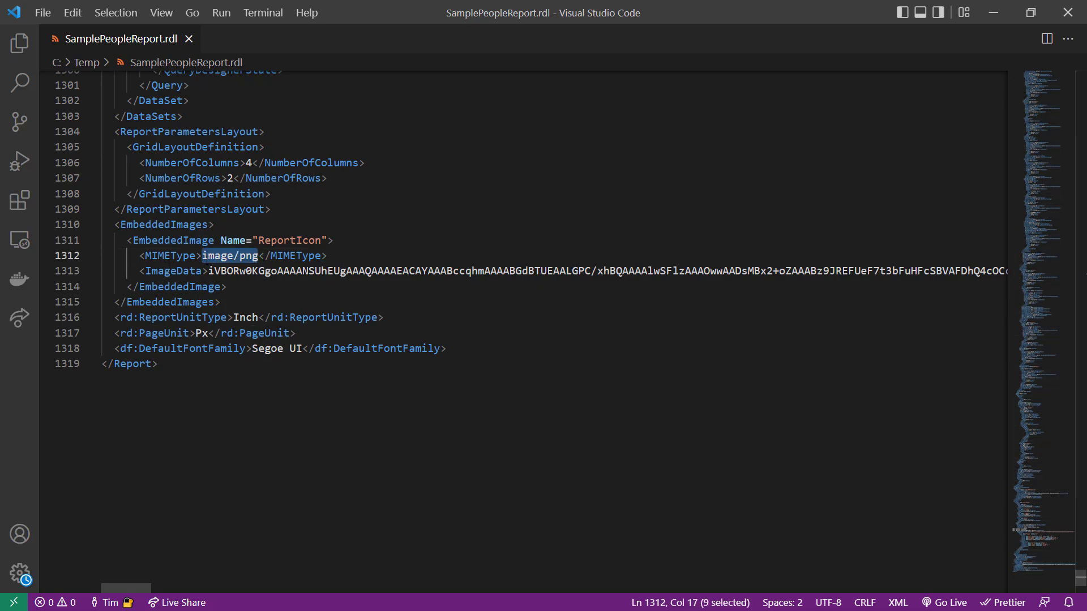
{"action": "double_click", "coordinate": [290, 240]}
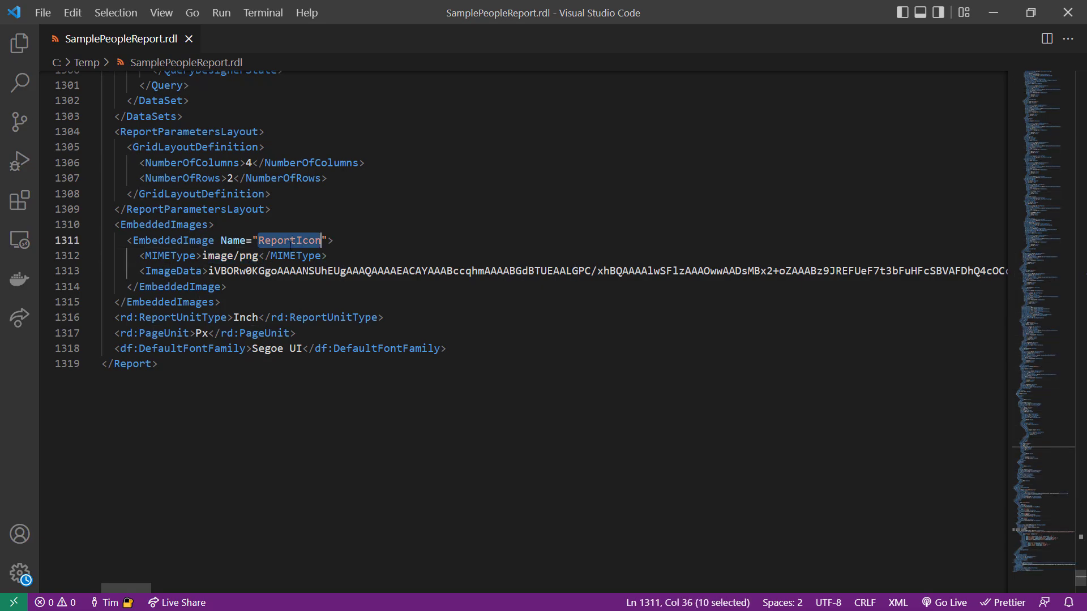
{"action": "left_click_drag", "start_coordinate": [208, 271], "coordinate": [591, 270]}
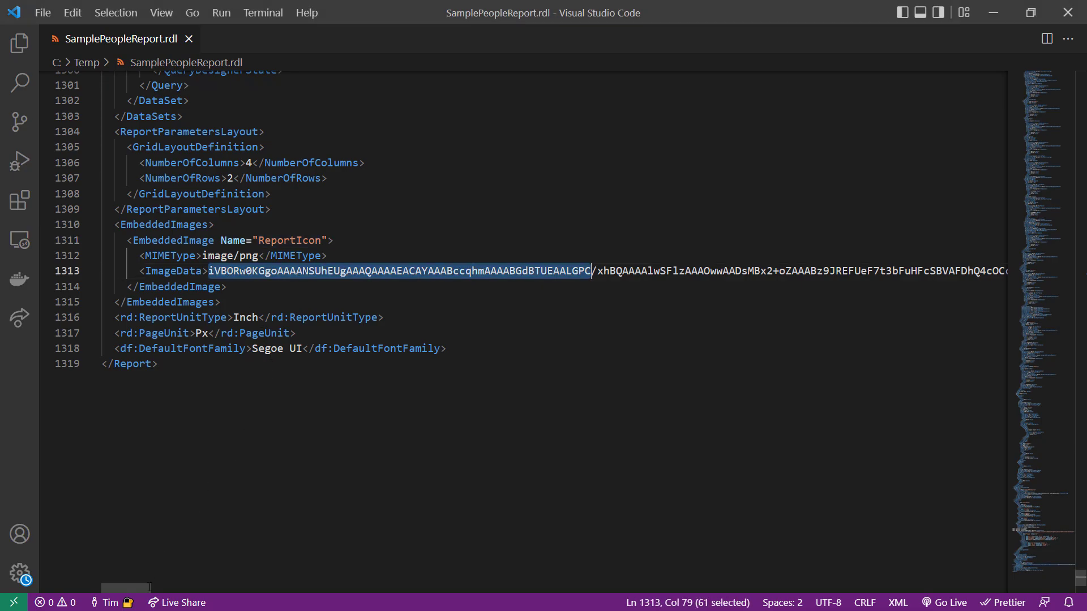
{"action": "left_click_drag", "start_coordinate": [150, 587], "coordinate": [74, 532]}
{"action": "double_click", "coordinate": [685, 271]}
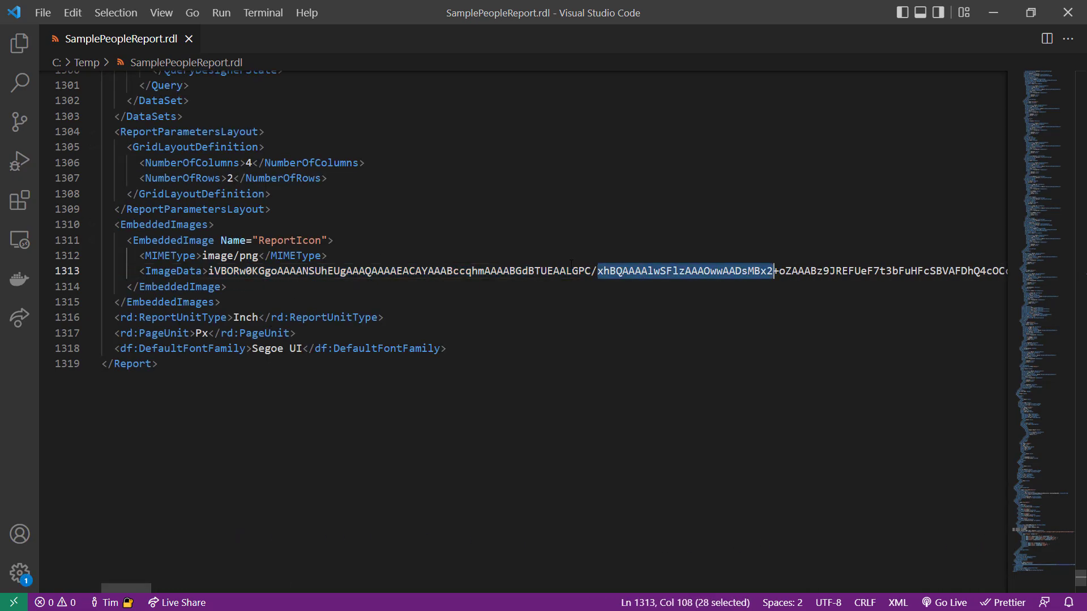
{"action": "left_click", "coordinate": [446, 275]}
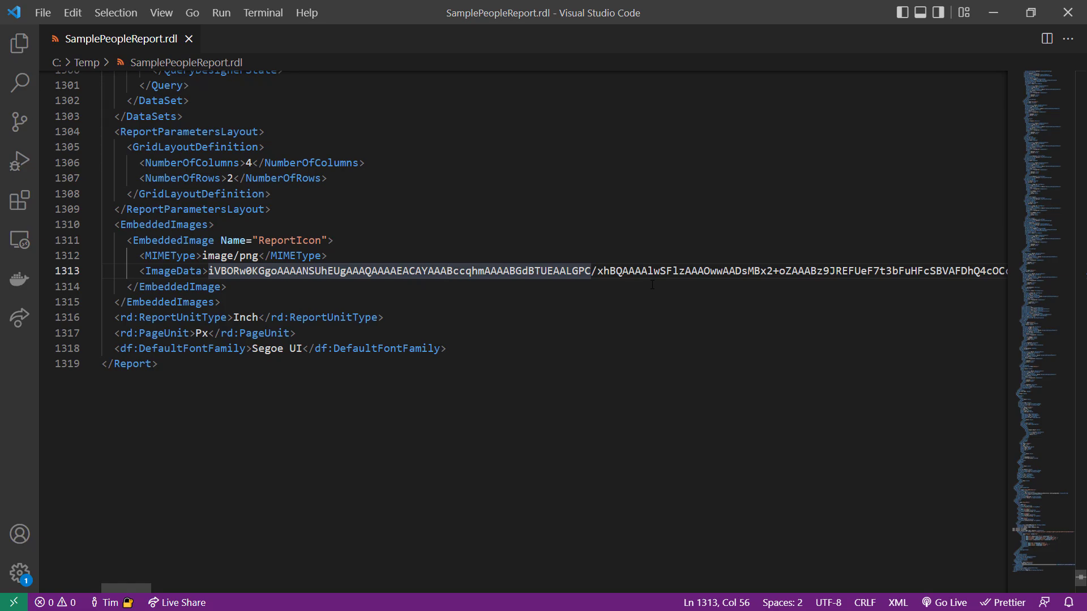
{"action": "double_click", "coordinate": [150, 225]}
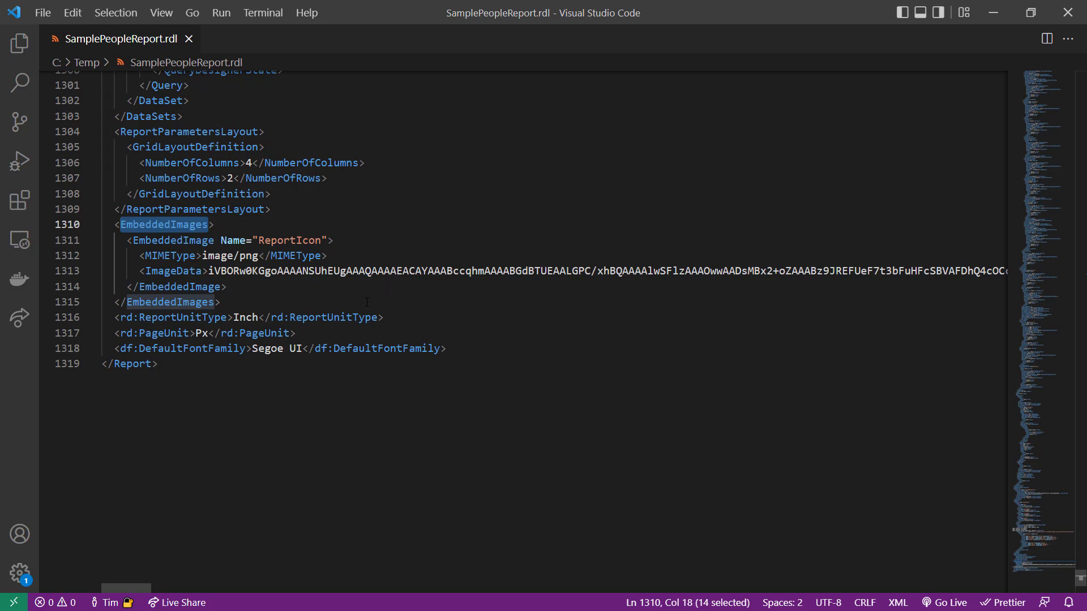
{"action": "scroll", "coordinate": [366, 302], "scroll_direction": "up", "scroll_amount": 8}
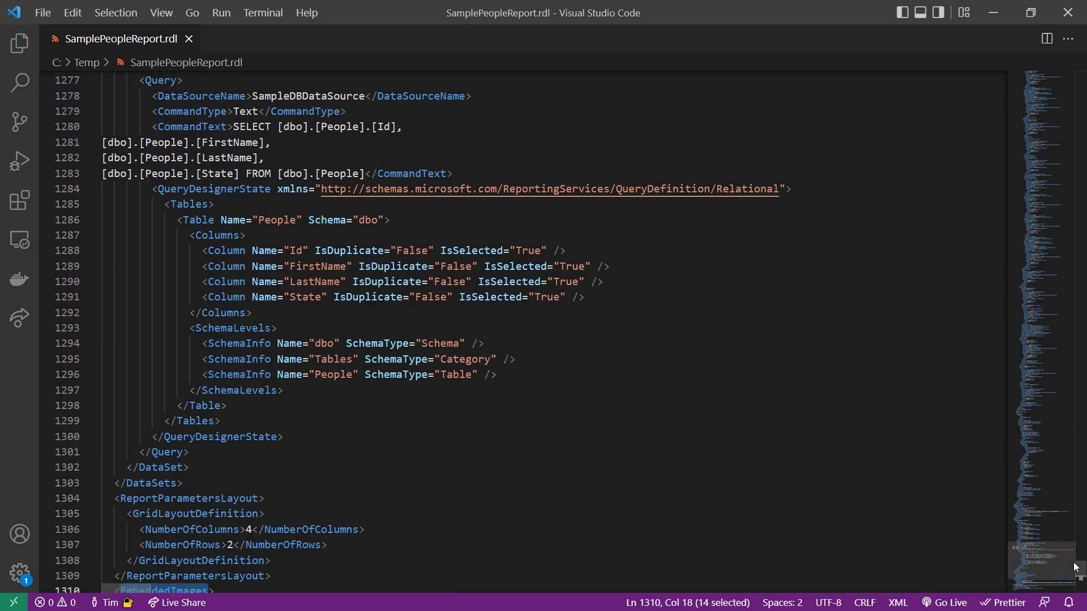
{"action": "left_click_drag", "start_coordinate": [1075, 566], "coordinate": [1059, 63]}
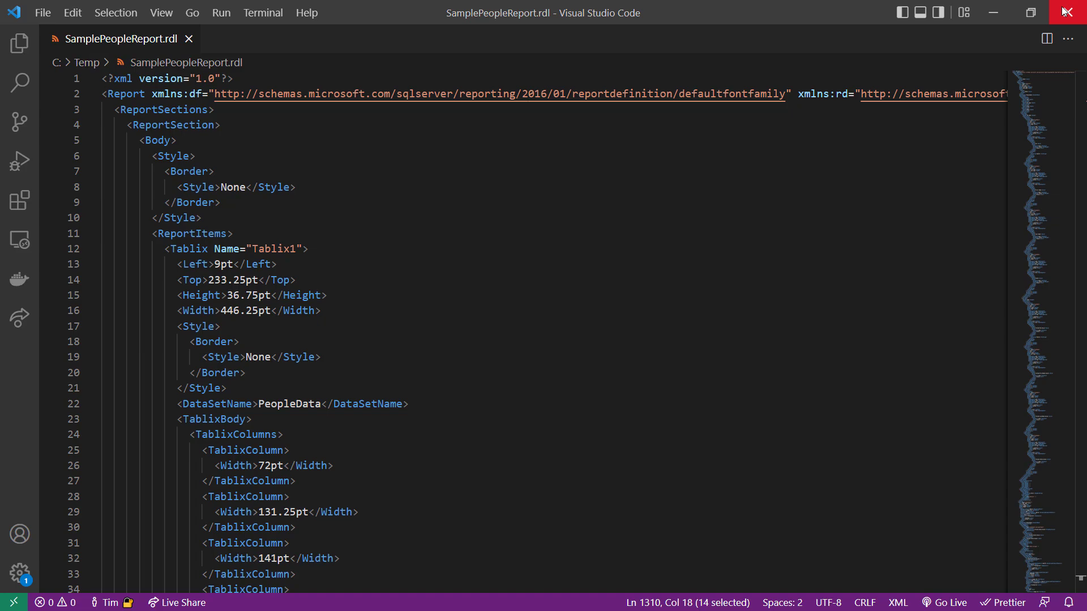
Close SamplePeopleReport.rdl and Visual Studio Code, and return to the report design in Bold Reports Designer
{"action": "left_click", "coordinate": [189, 38]}
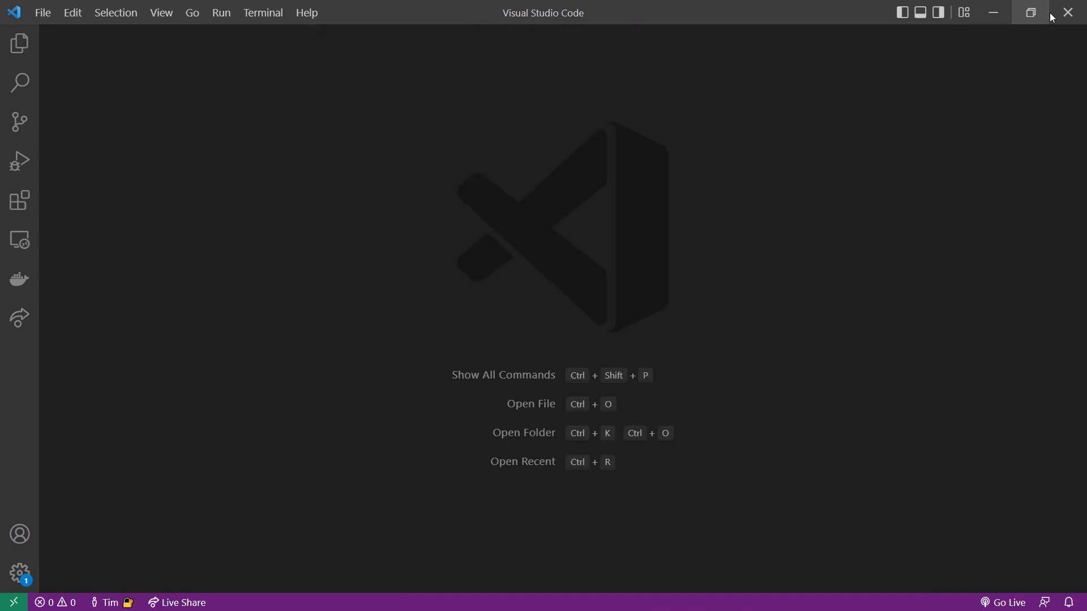
{"action": "left_click", "coordinate": [1066, 13]}
{"action": "left_click", "coordinate": [603, 220]}
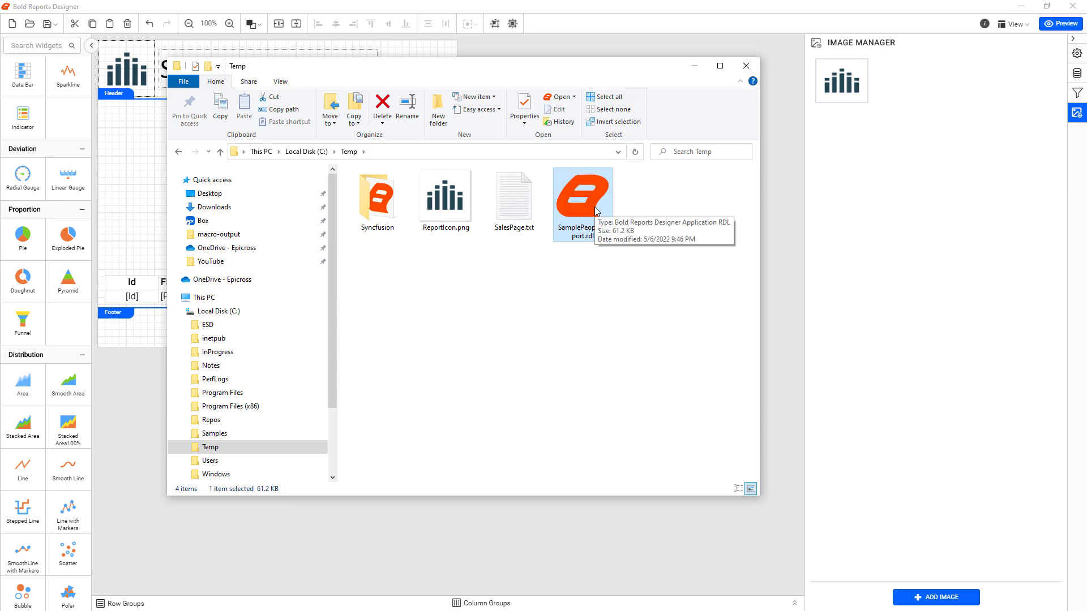
{"action": "left_click_drag", "start_coordinate": [627, 68], "coordinate": [396, 92]}
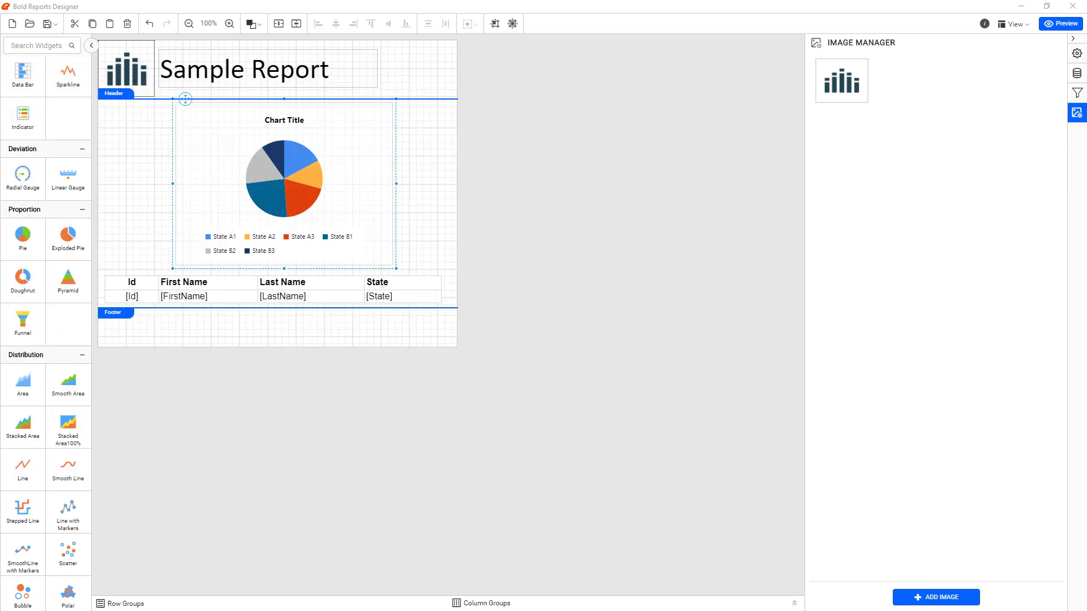